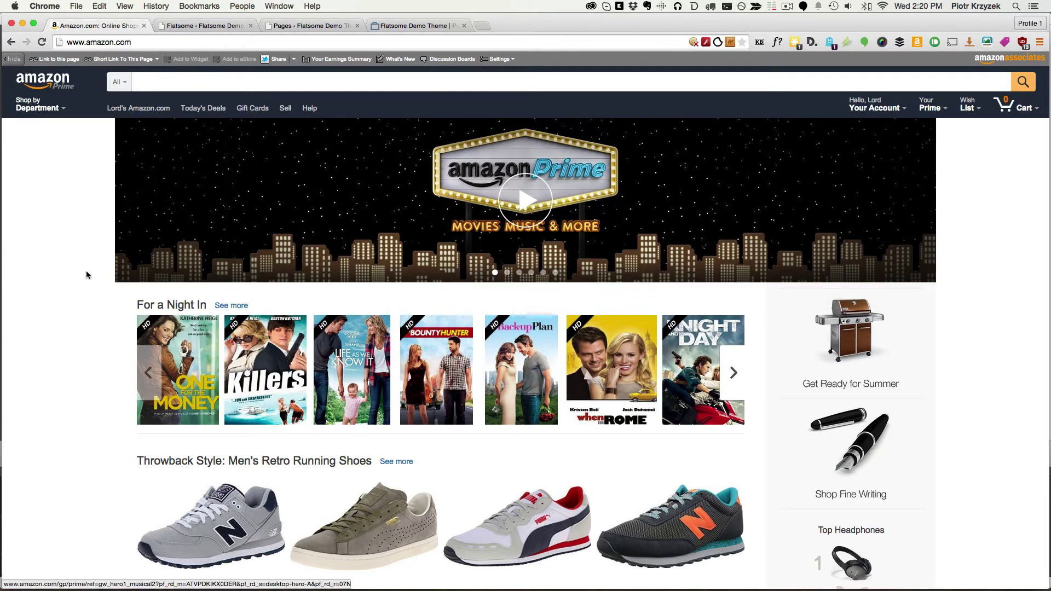
Step: Scroll through the Amazon home page's banner, movie slider and right sidebar
scroll(105, 400, down, 3)
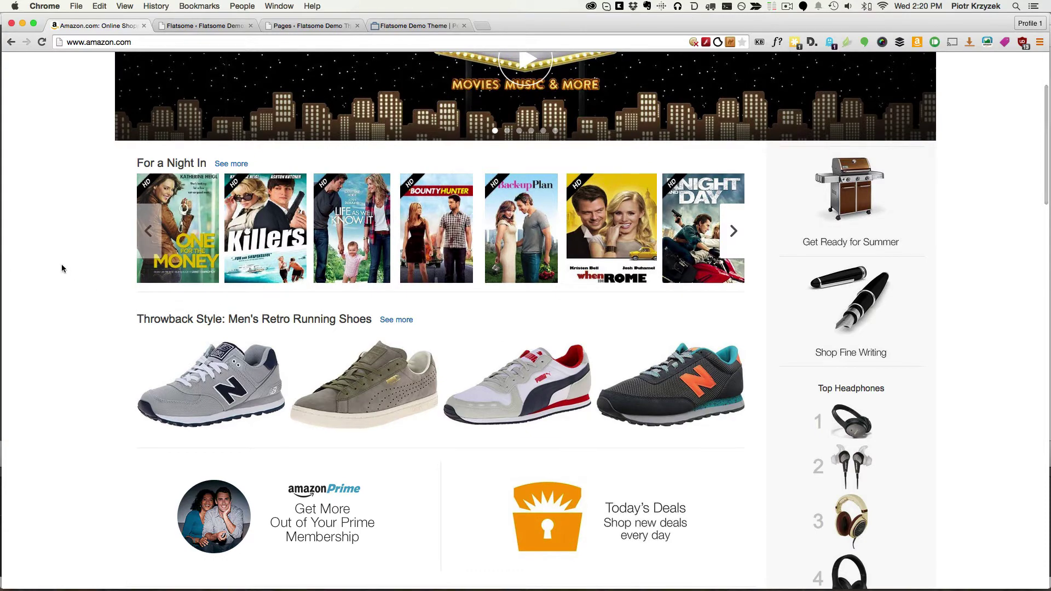
scroll(62, 268, up, 3)
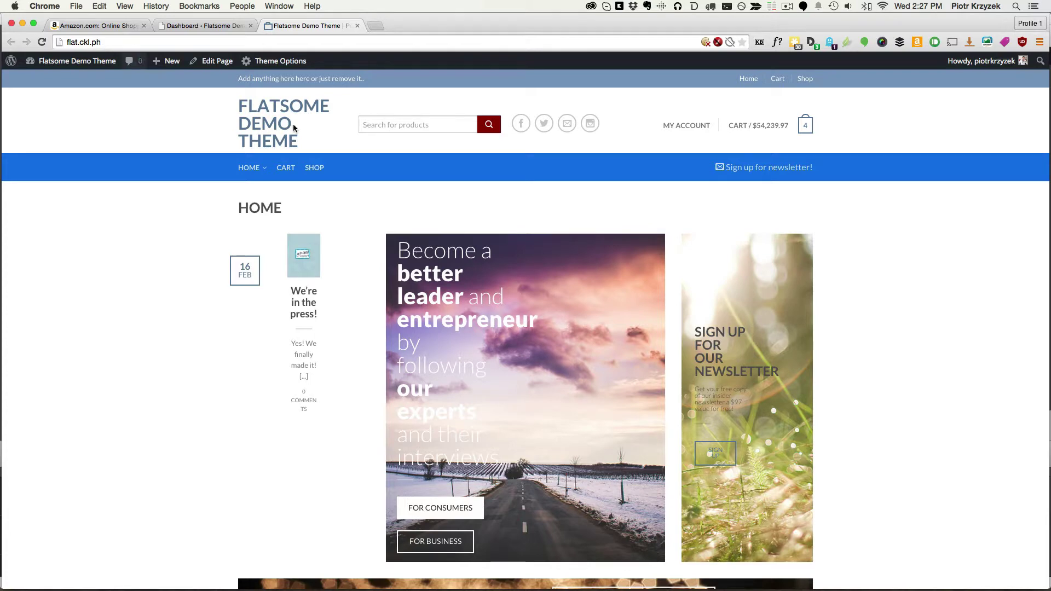
Step: Go from the dashboard to Flatsome Theme Options > Header
scroll(157, 309, down, 4)
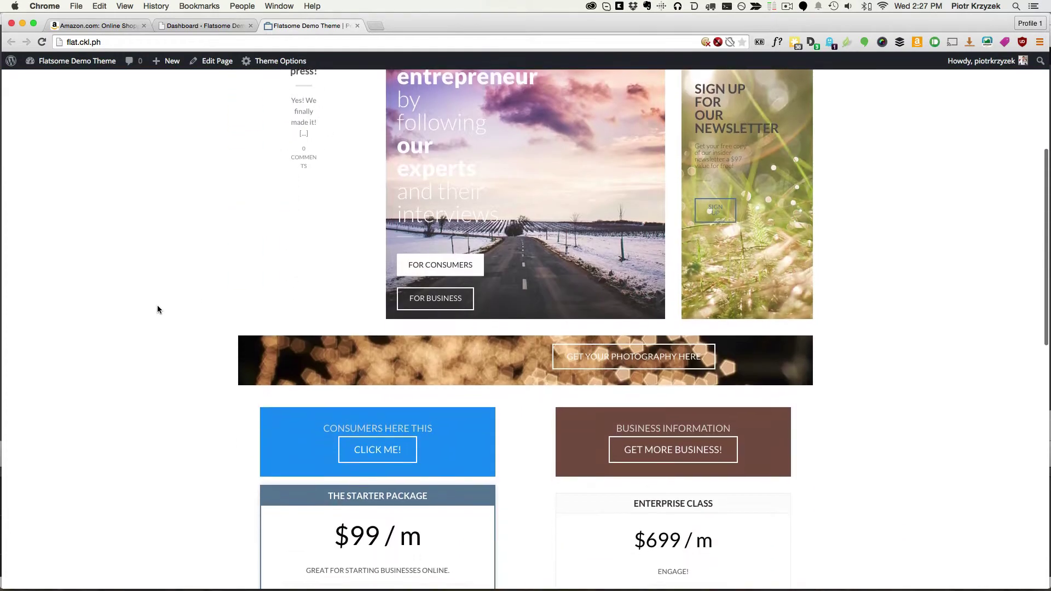
scroll(157, 309, up, 3)
scroll(158, 309, up, 2)
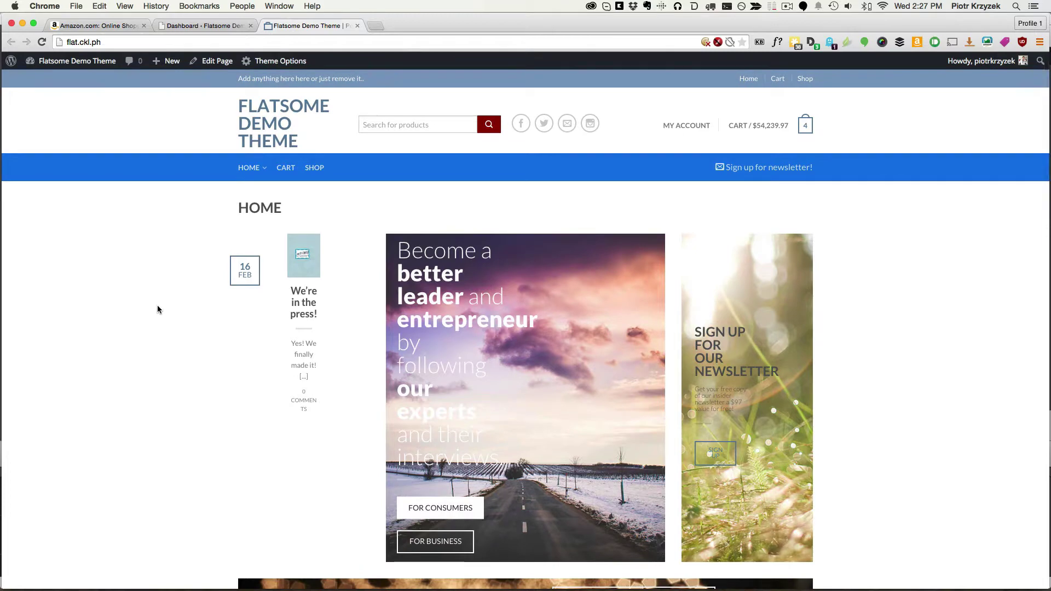
click(201, 27)
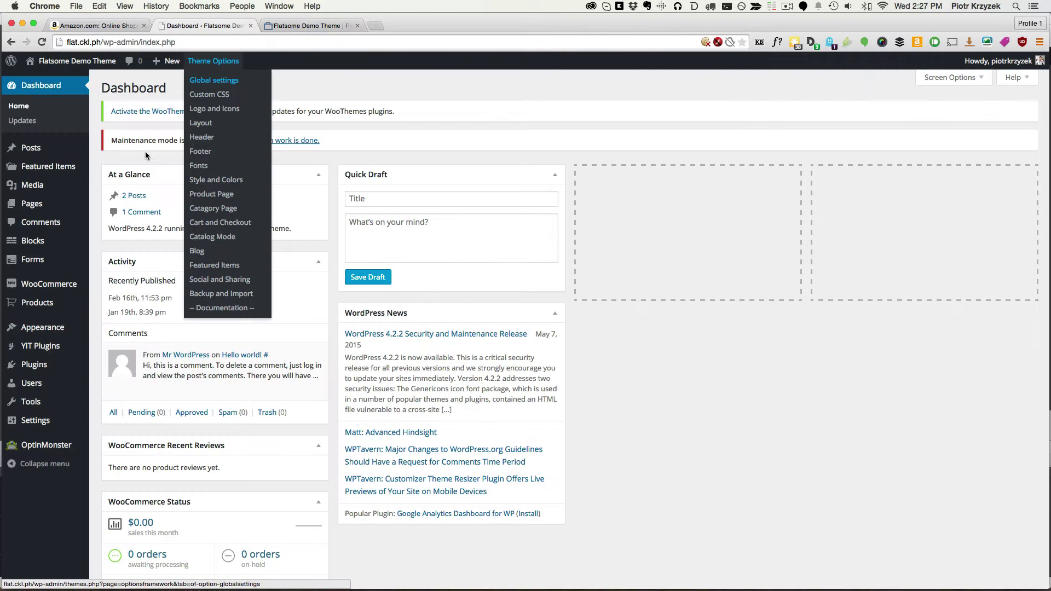
mouse_move(44, 328)
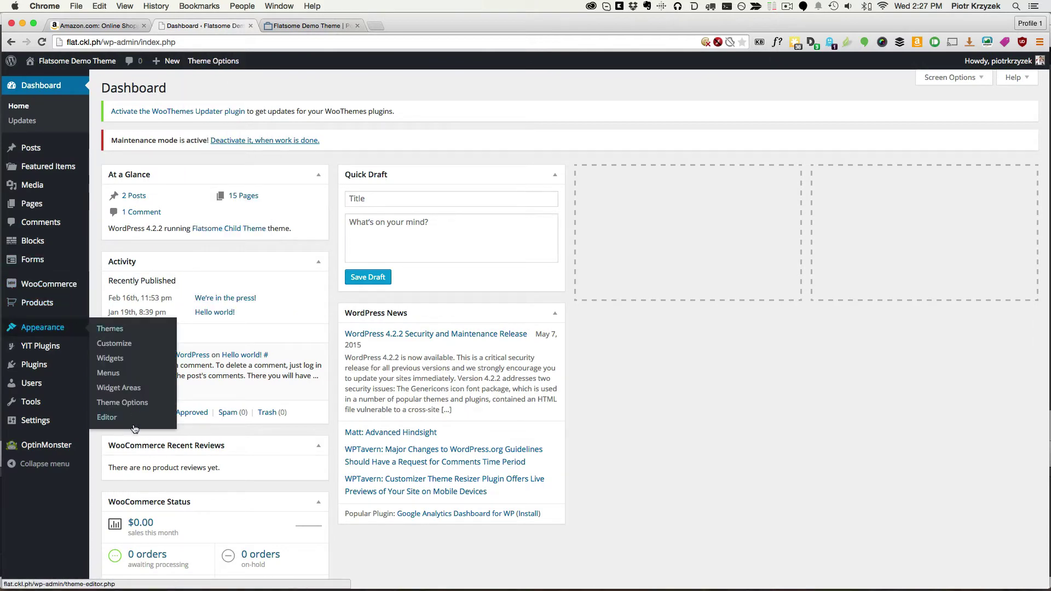
click(126, 403)
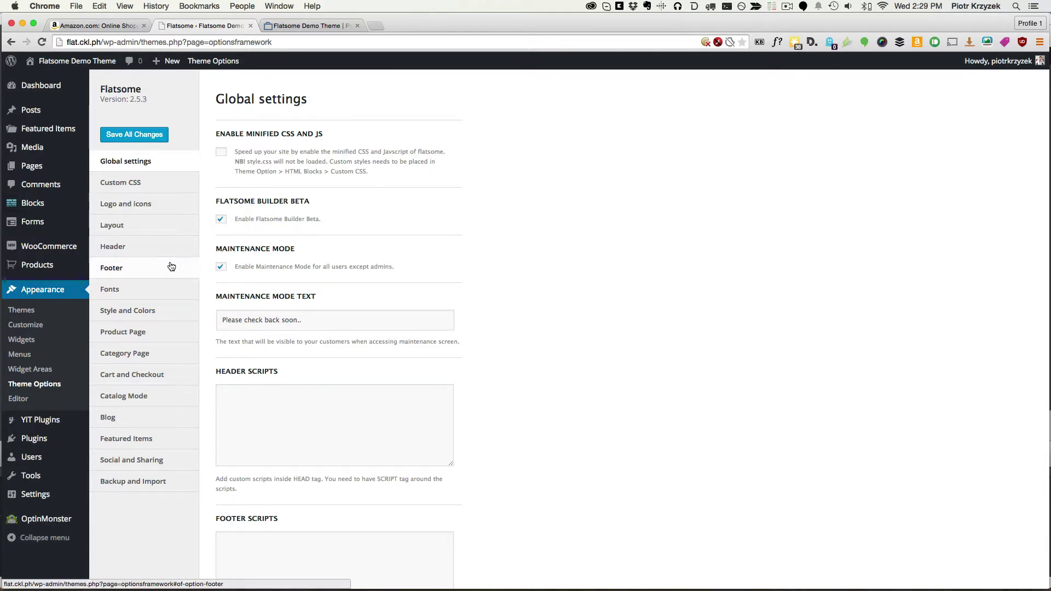
click(160, 247)
Step: Uncheck Show Top Bar in the header settings and return to the front-end site
scroll(484, 327, down, 10)
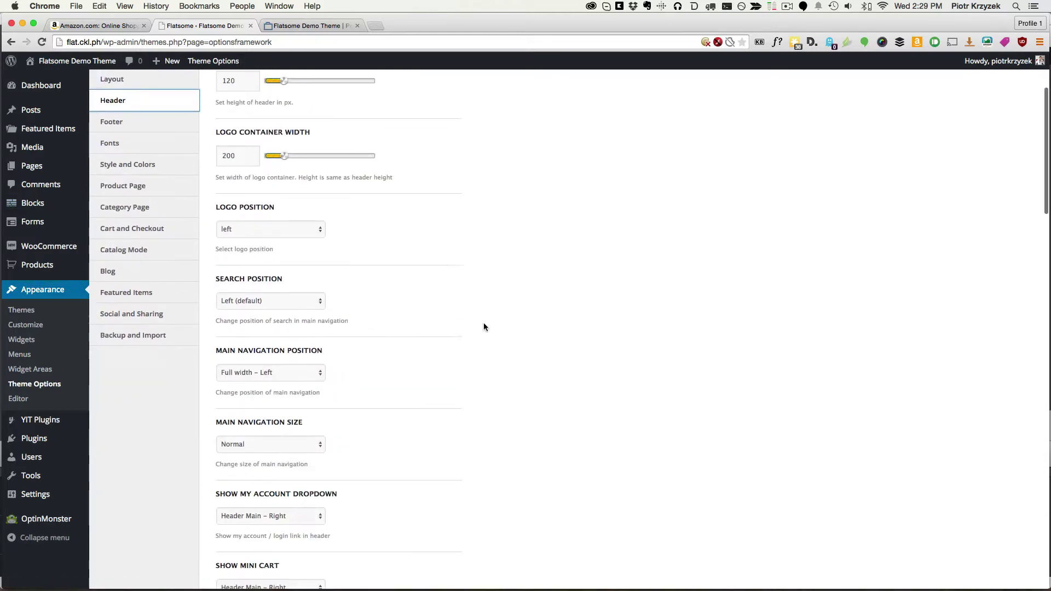
scroll(483, 327, down, 10)
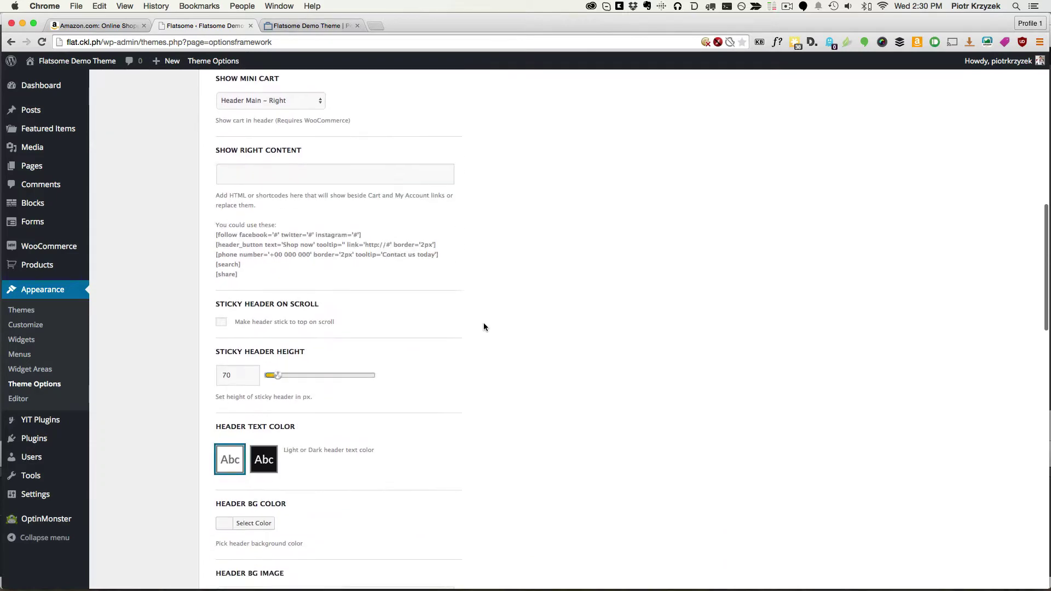
scroll(483, 327, down, 2)
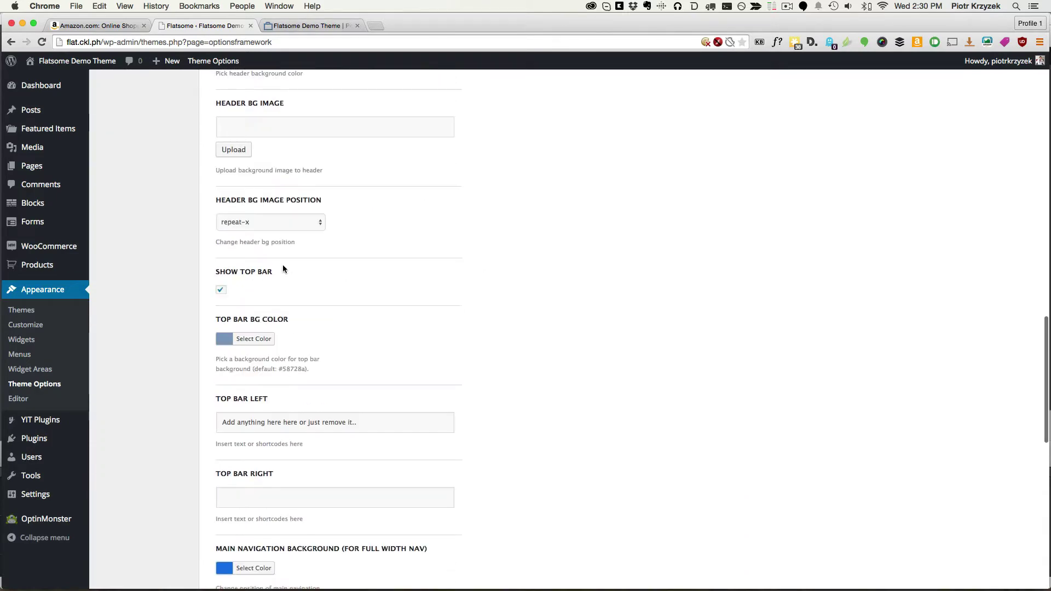
click(222, 292)
scroll(462, 296, down, 2)
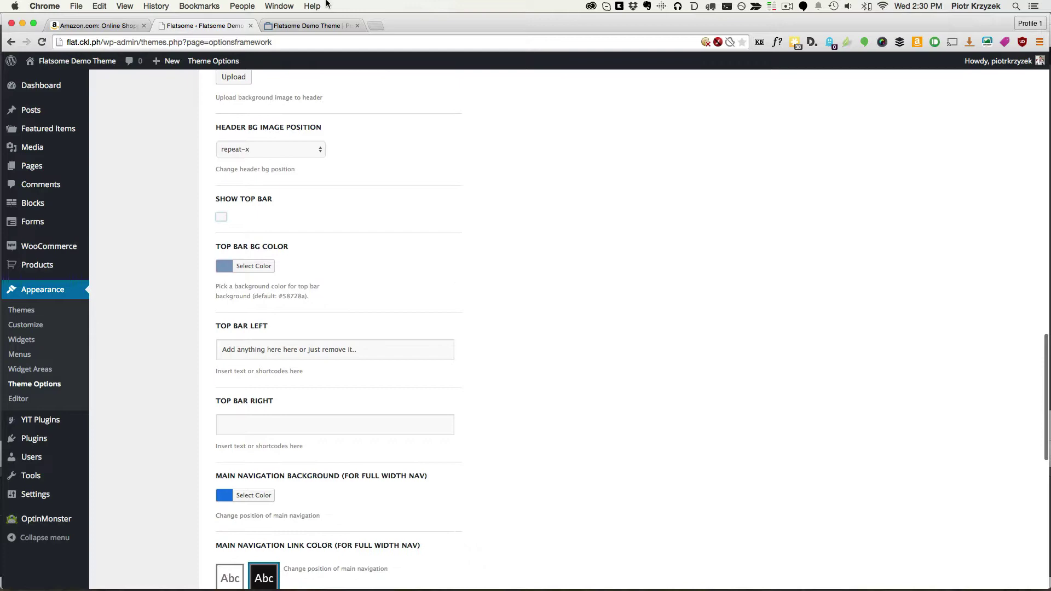
click(287, 26)
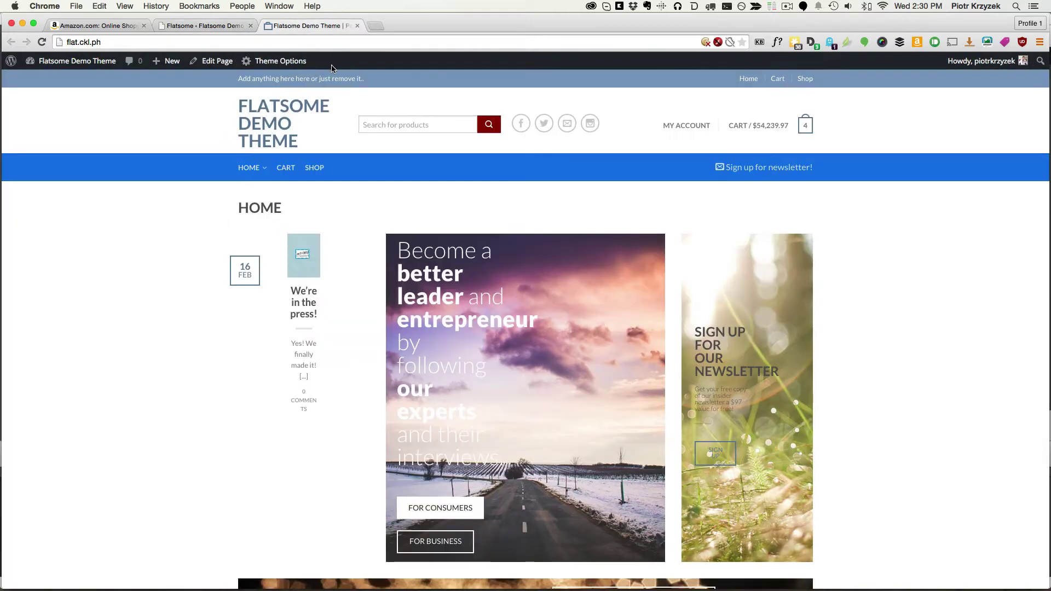
Step: Compare the Amazon home page with the Flatsome demo site
click(106, 27)
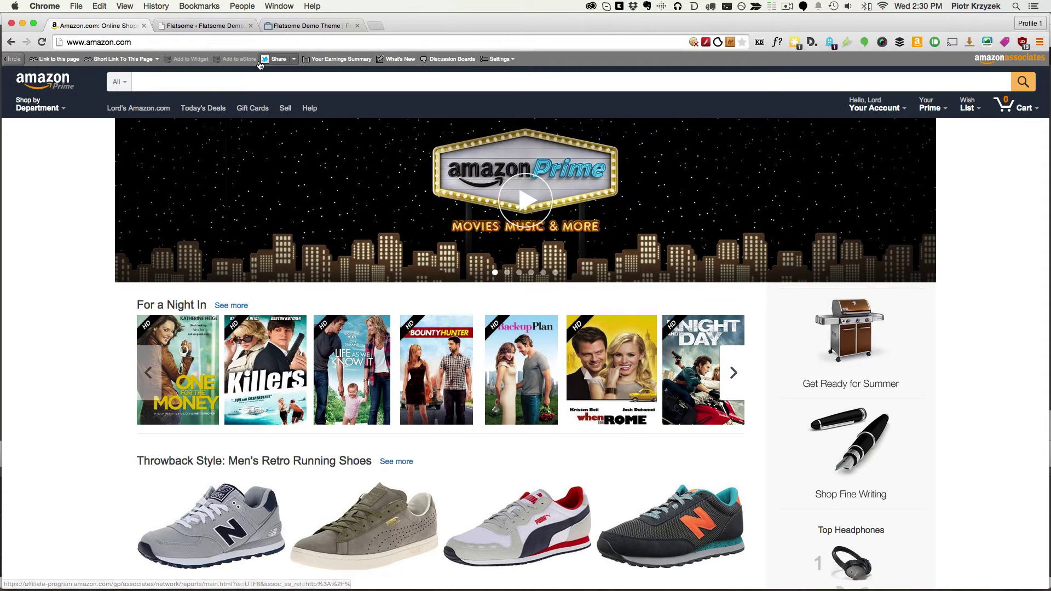
click(290, 26)
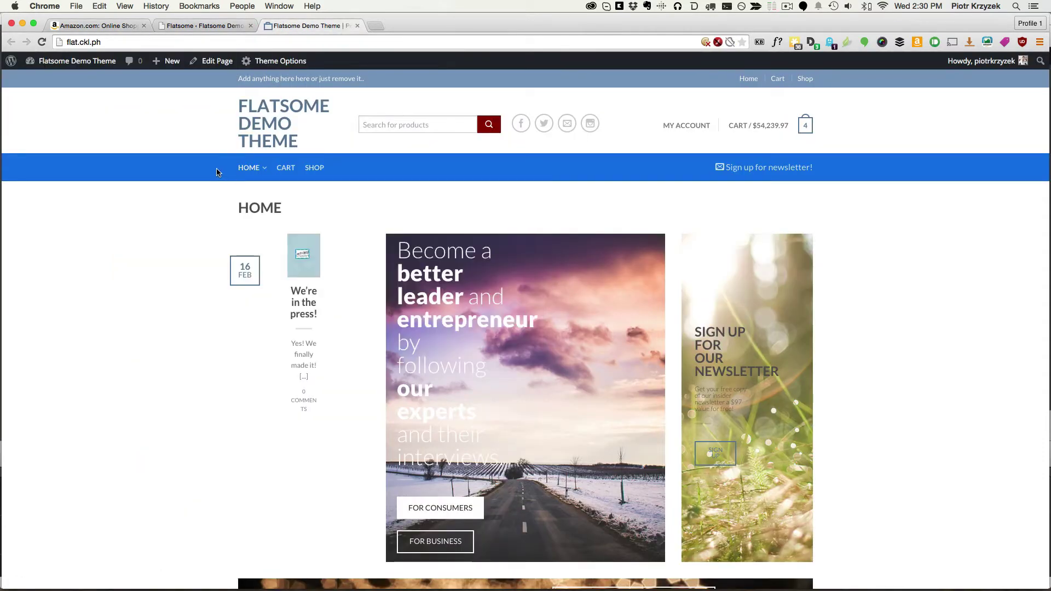
click(96, 26)
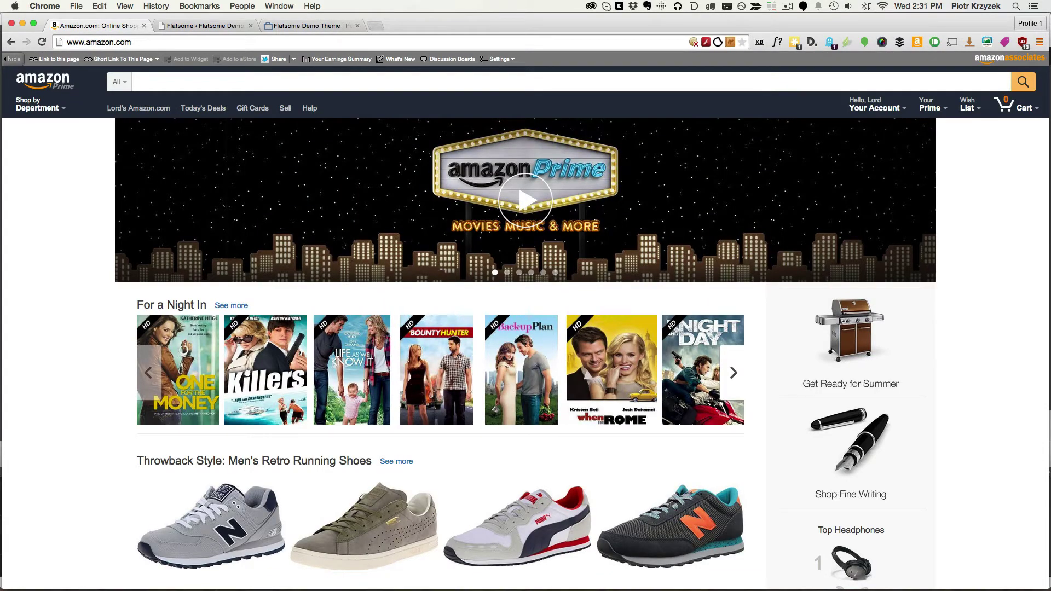
Step: Launch Digital Color Meter via Spotlight search 'digi' and move its window aside
key(super+space)
text(digi)
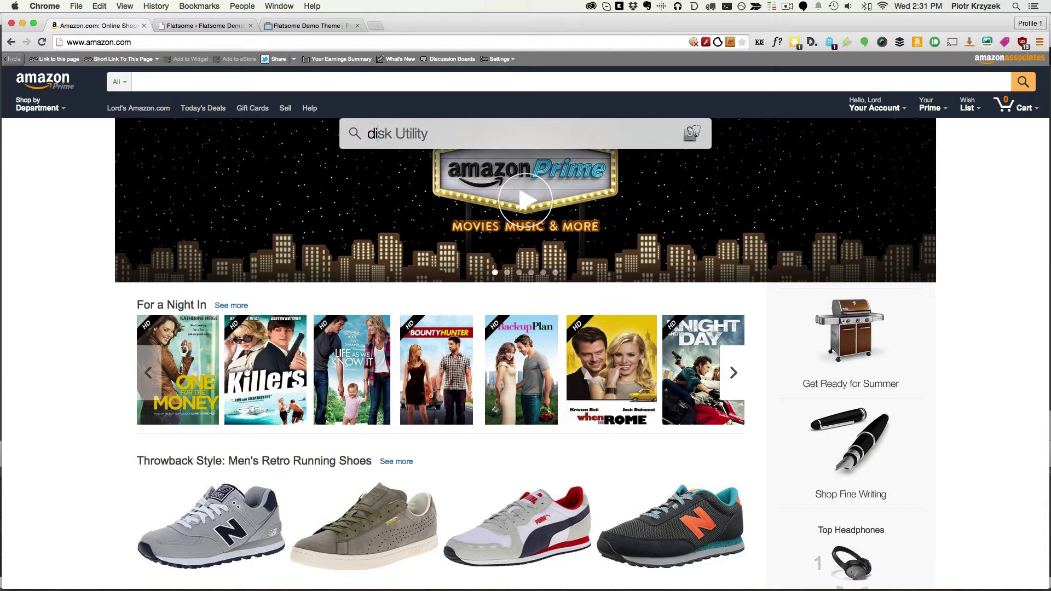
key(Return)
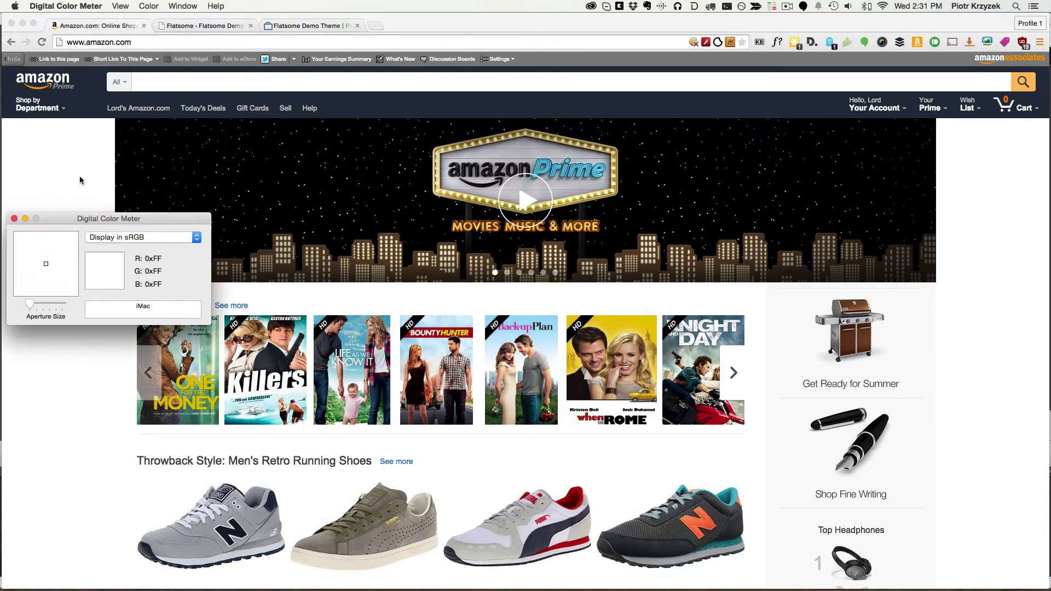
drag(83, 218, 89, 198)
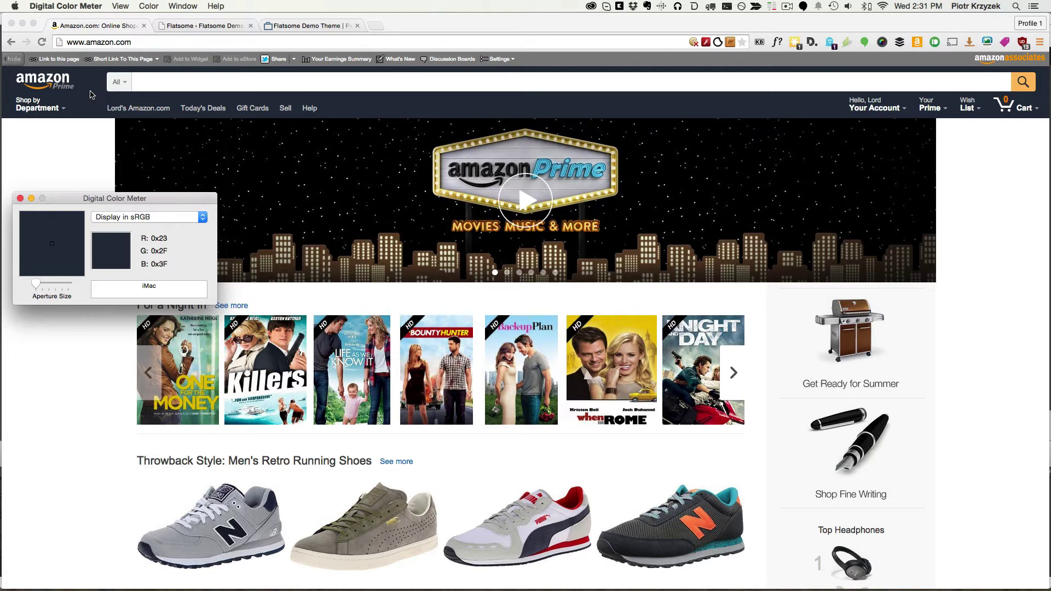
Step: Set the Main Navigation Background colour to the sampled navy hex value
key(super+q)
click(208, 28)
scroll(312, 312, down, 3)
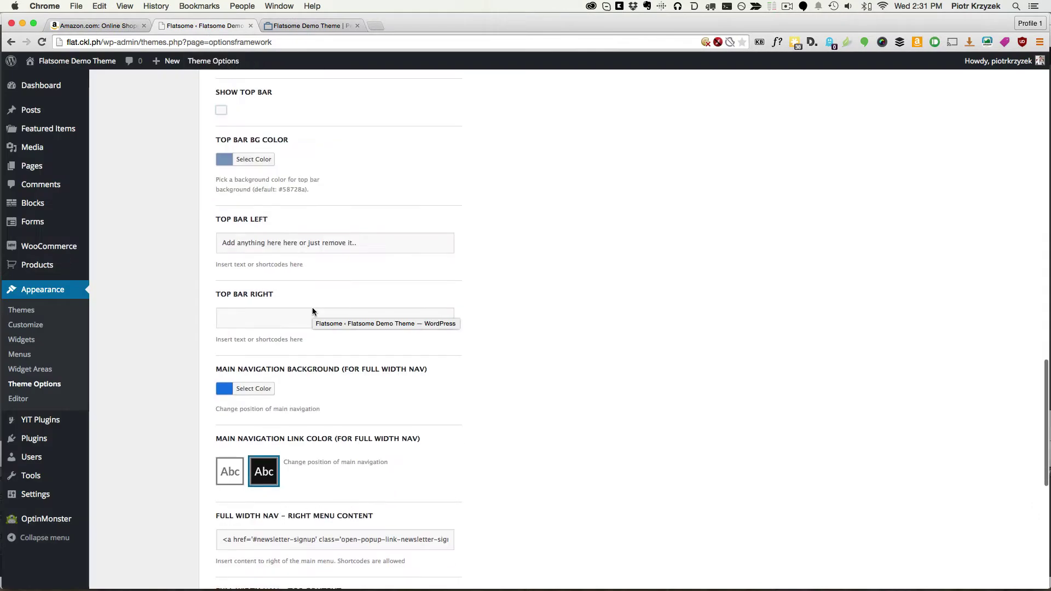
click(252, 388)
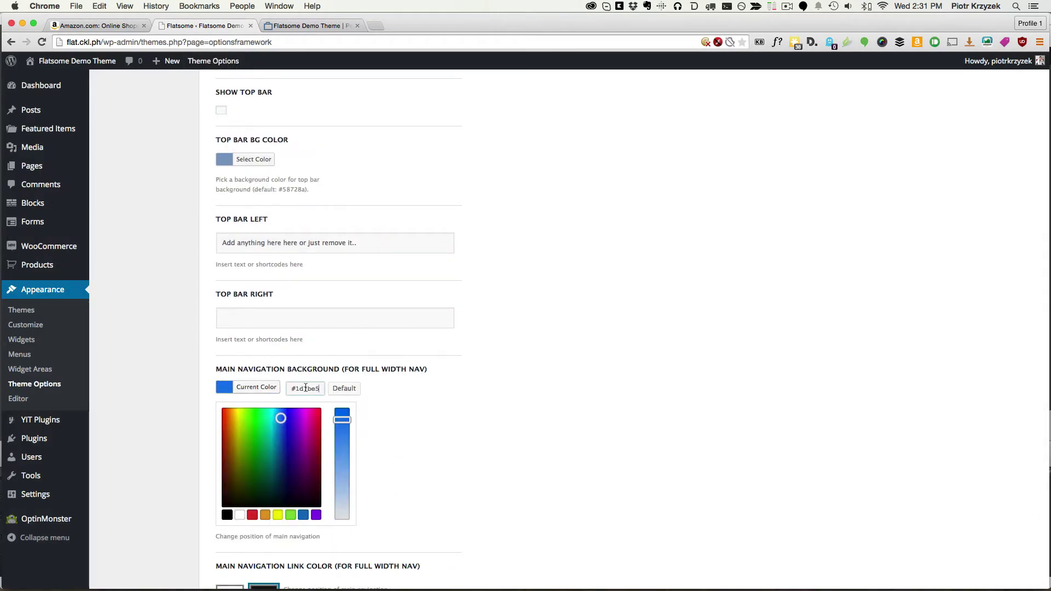
key(super+a)
key(super+v)
key(Return)
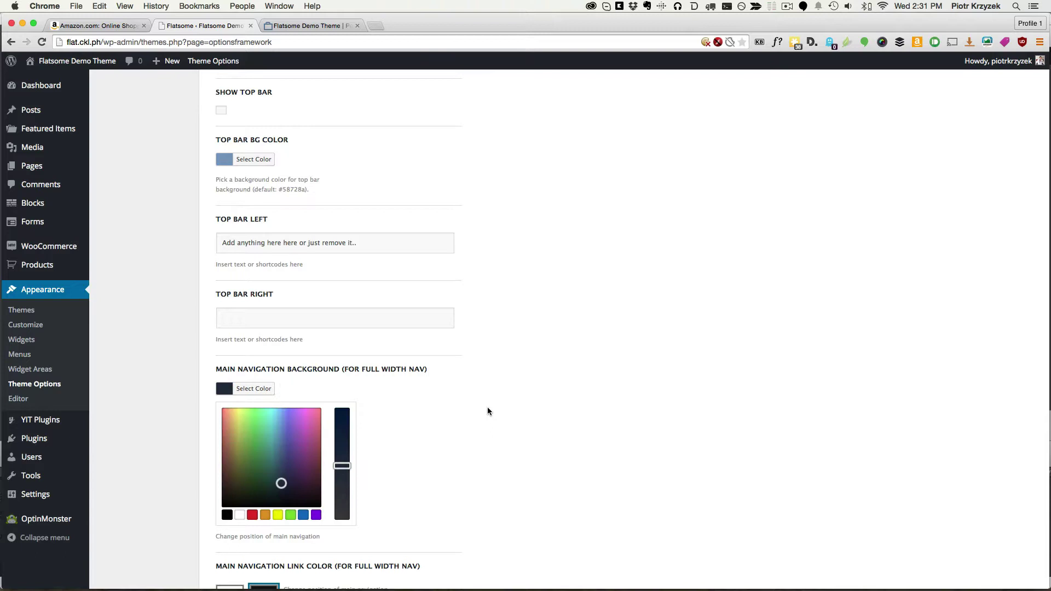
click(488, 411)
Step: Save all header changes and reload the front-end demo page
scroll(487, 410, down, 2)
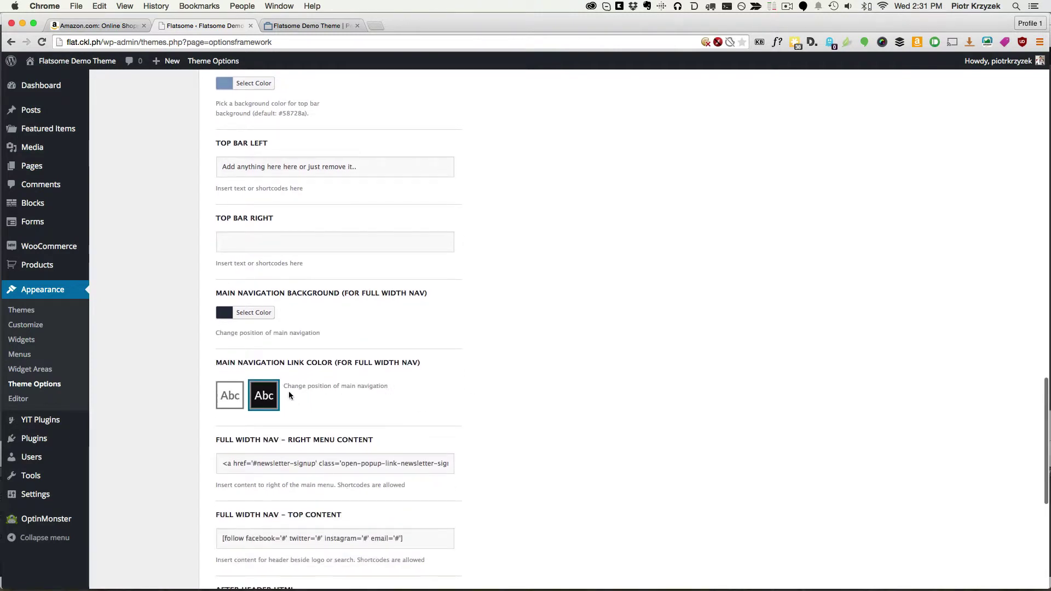
scroll(383, 394, down, 6)
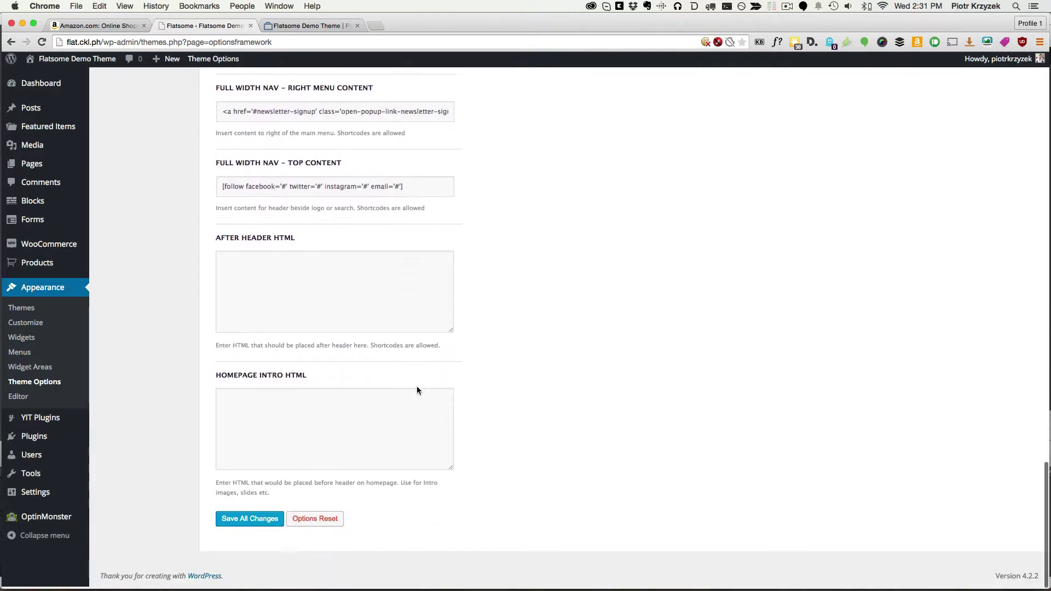
click(227, 522)
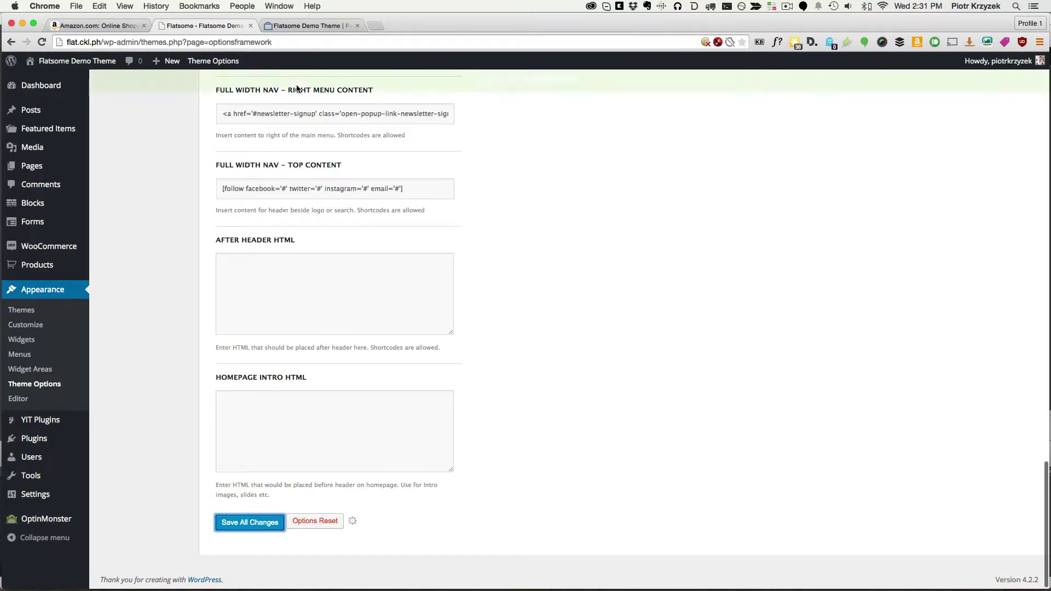
click(295, 42)
click(299, 25)
key(super+r)
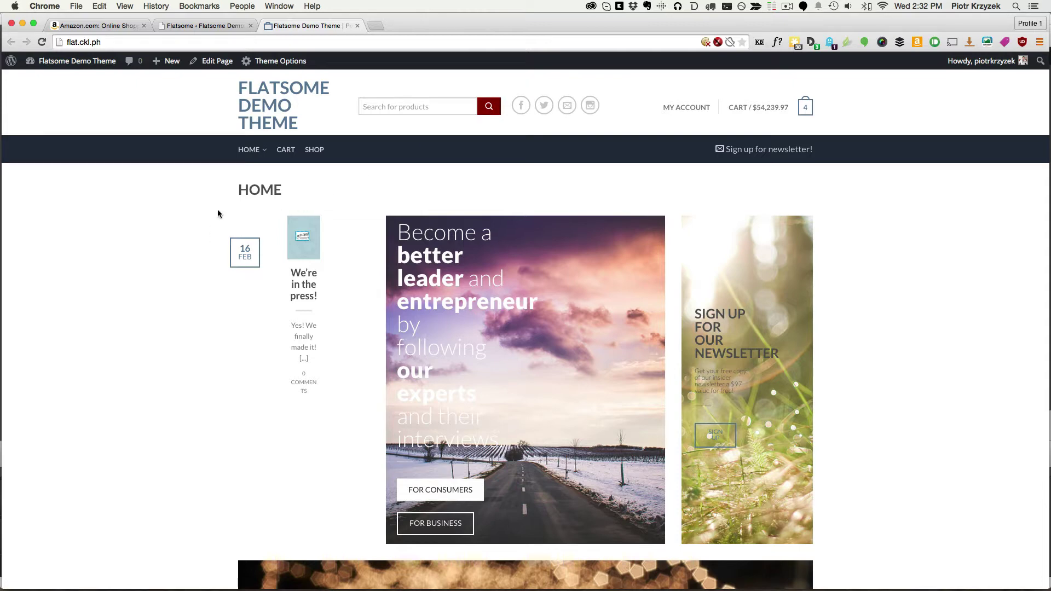
Step: Sample Amazon's orange deals icon (FC 9C 00) with Digital Color Meter
click(96, 25)
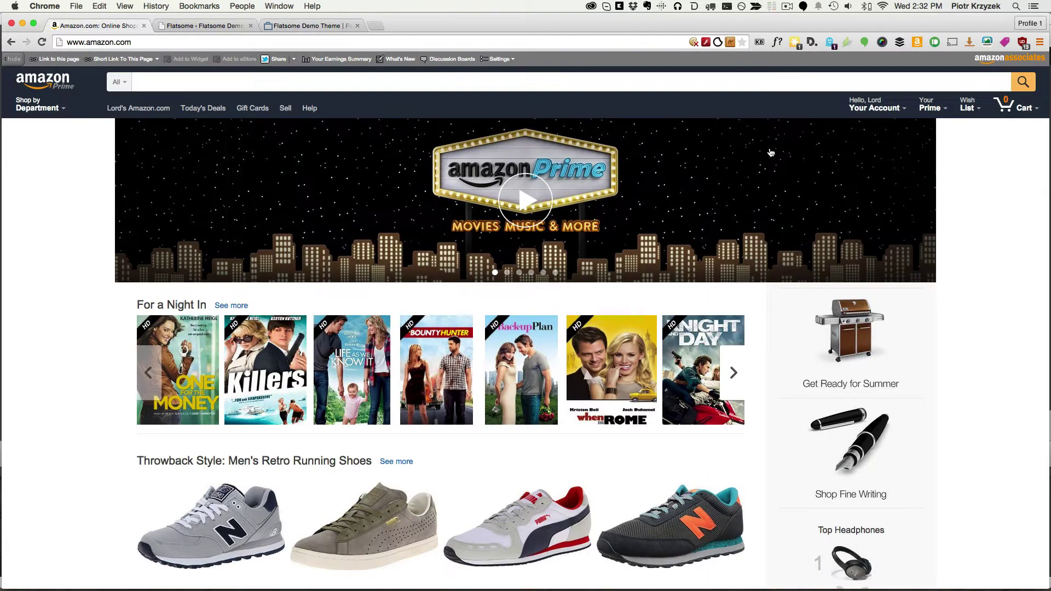
mouse_move(1006, 103)
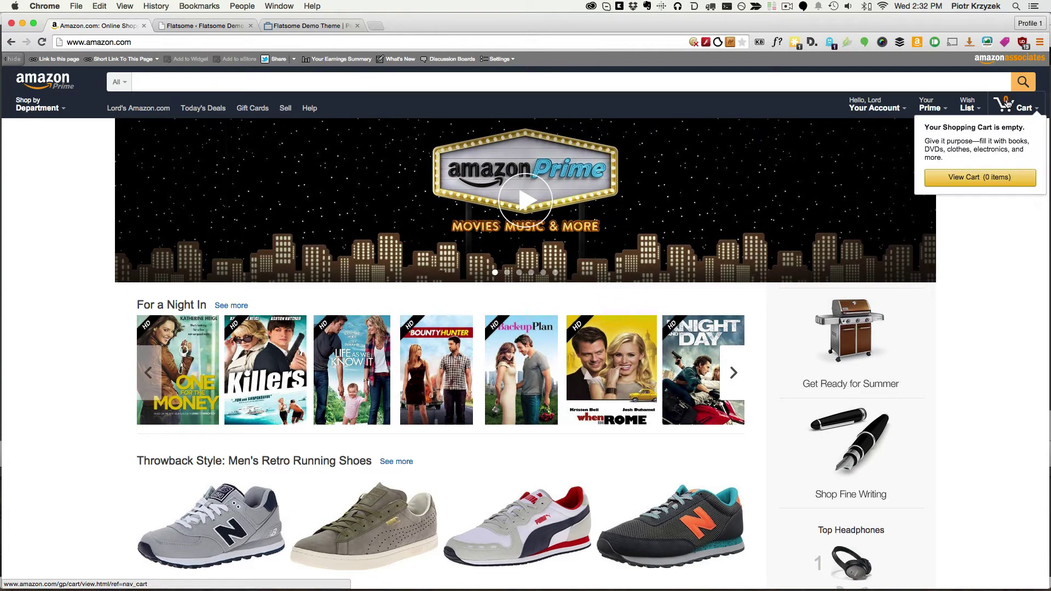
scroll(807, 399, down, 6)
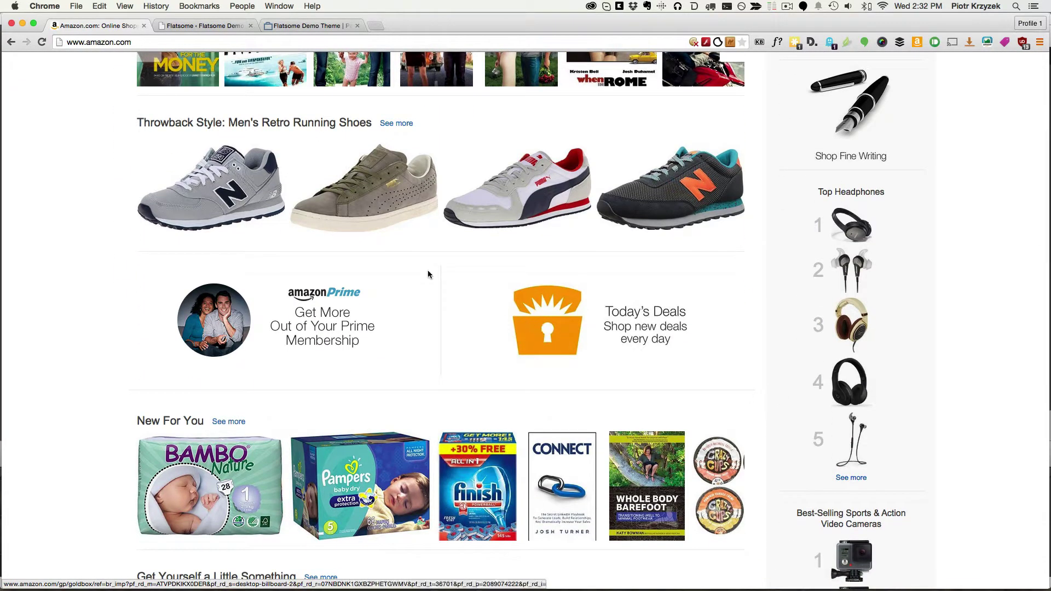
click(694, 565)
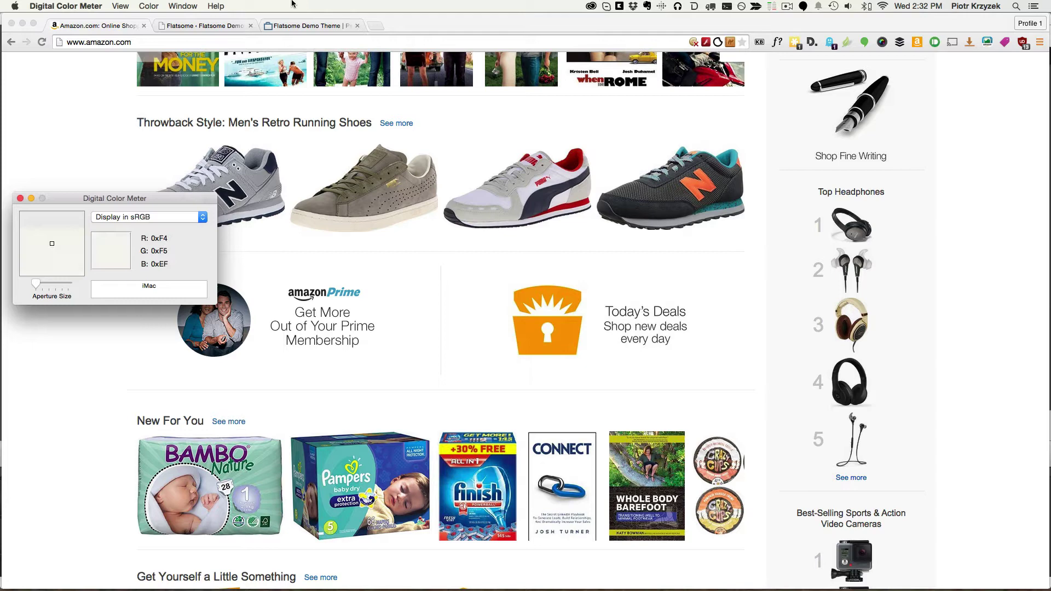
click(224, 28)
scroll(223, 121, up, 20)
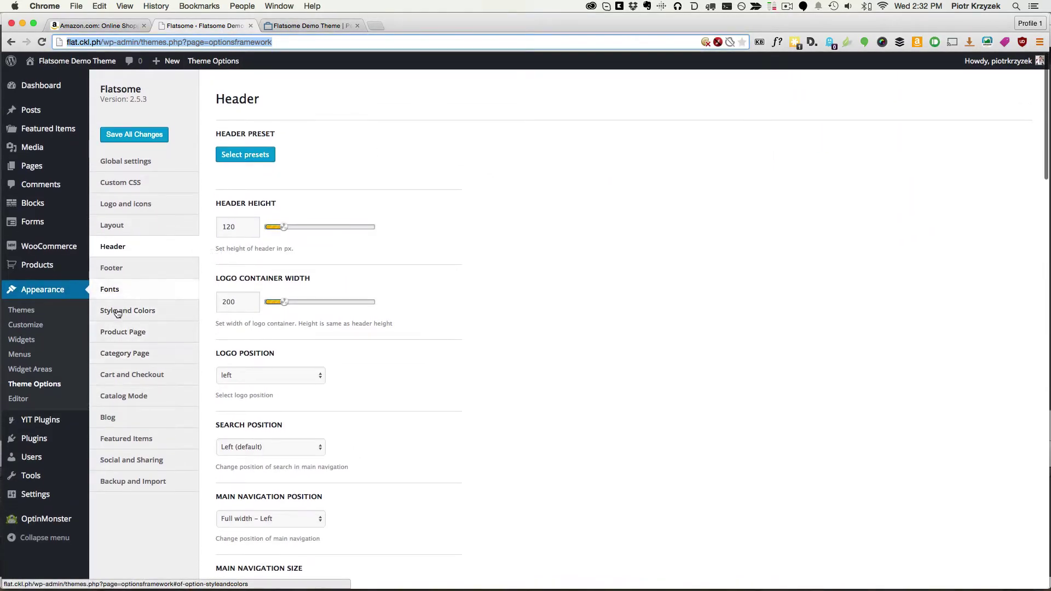
Step: Set the Style and Colors Primary Color to Amazon's orange hex and save
click(127, 310)
click(223, 153)
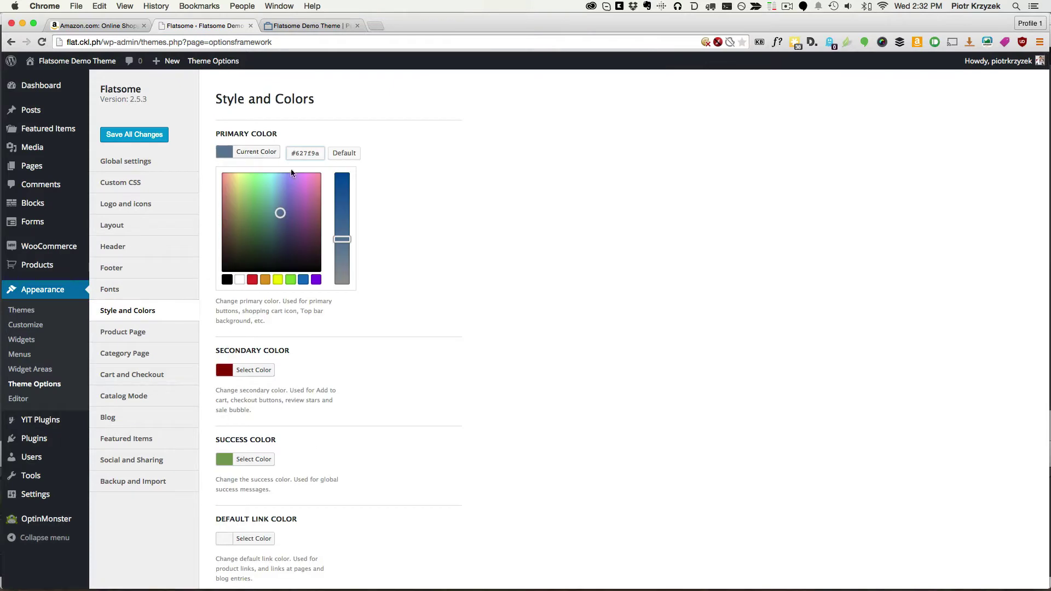
triple_click(302, 153)
text(#ea8e0d)
click(488, 197)
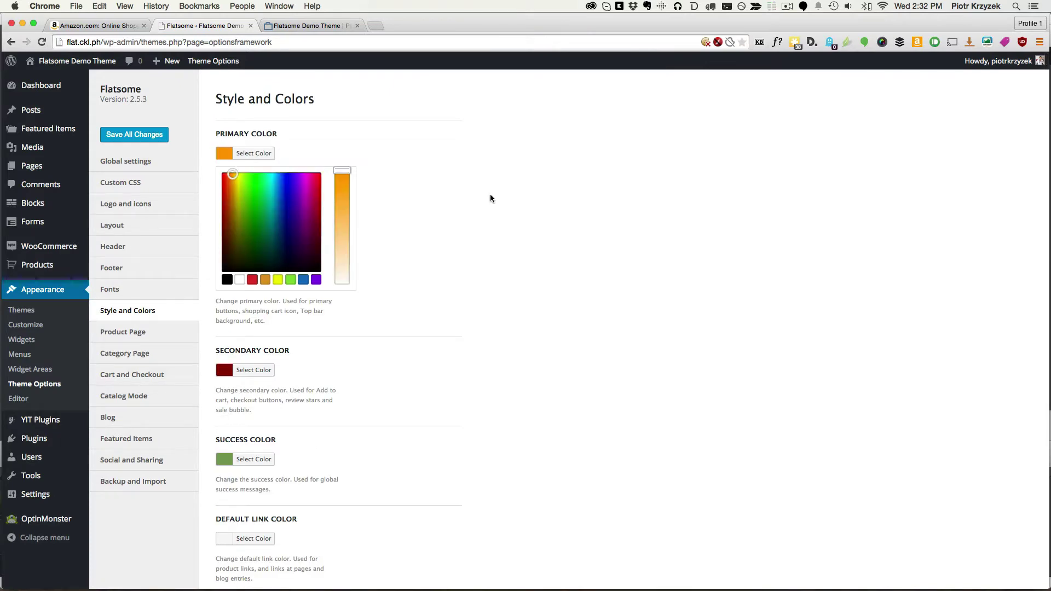
click(139, 135)
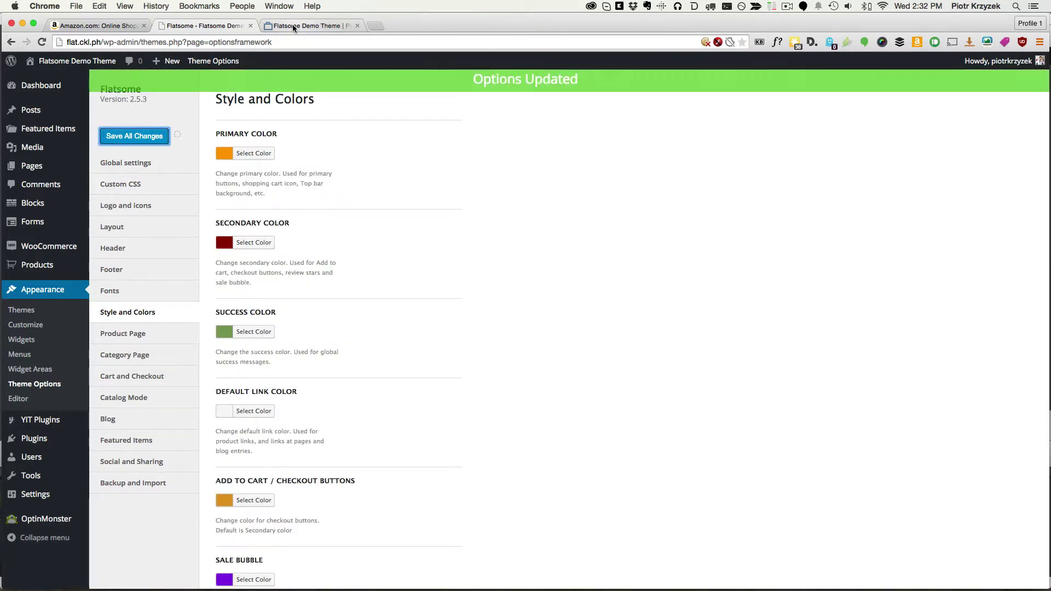
Step: Reload the front page to check the new orange primary colour
click(294, 27)
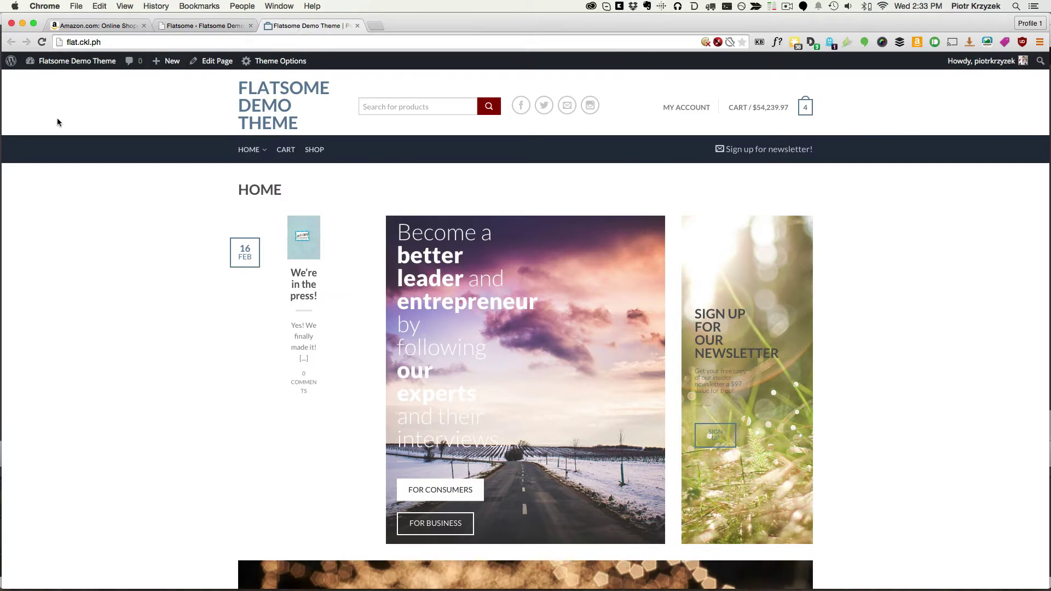
key(cmd+r)
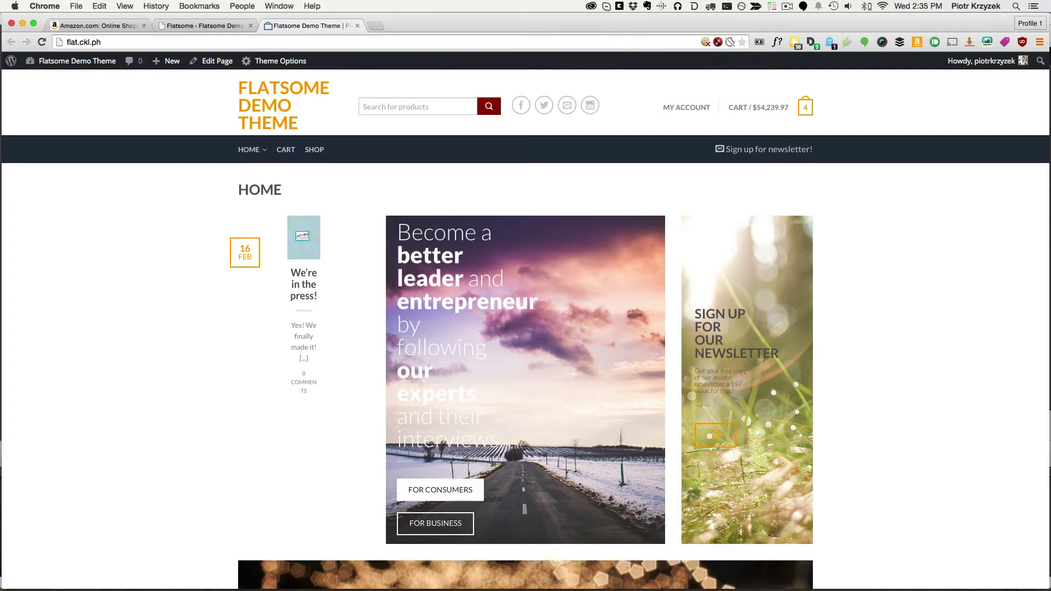
click(200, 29)
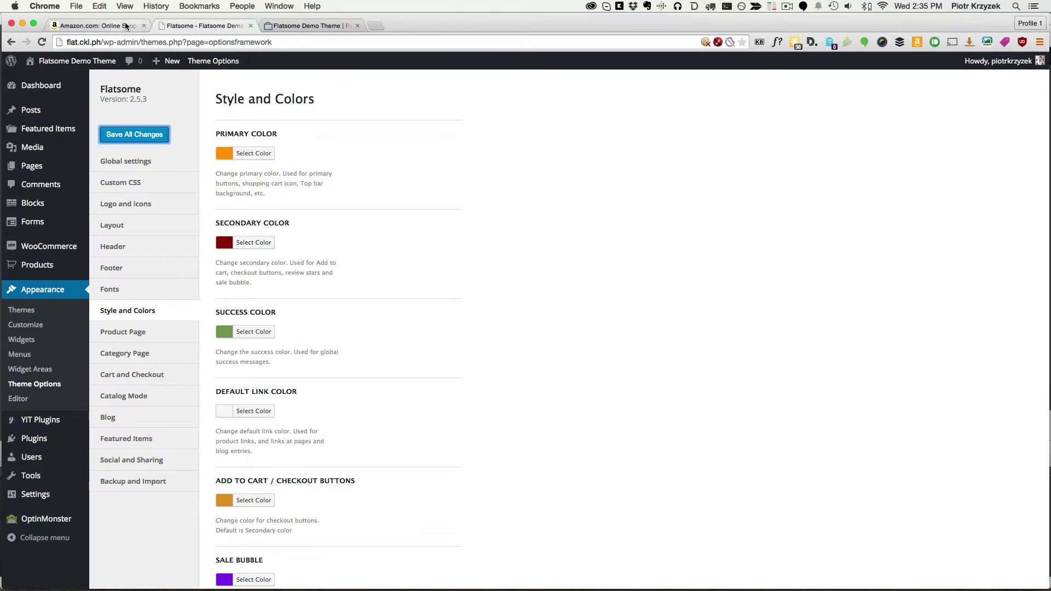
Step: Sample Amazon's light orange (FF BE 61) with Digital Color Meter
click(95, 25)
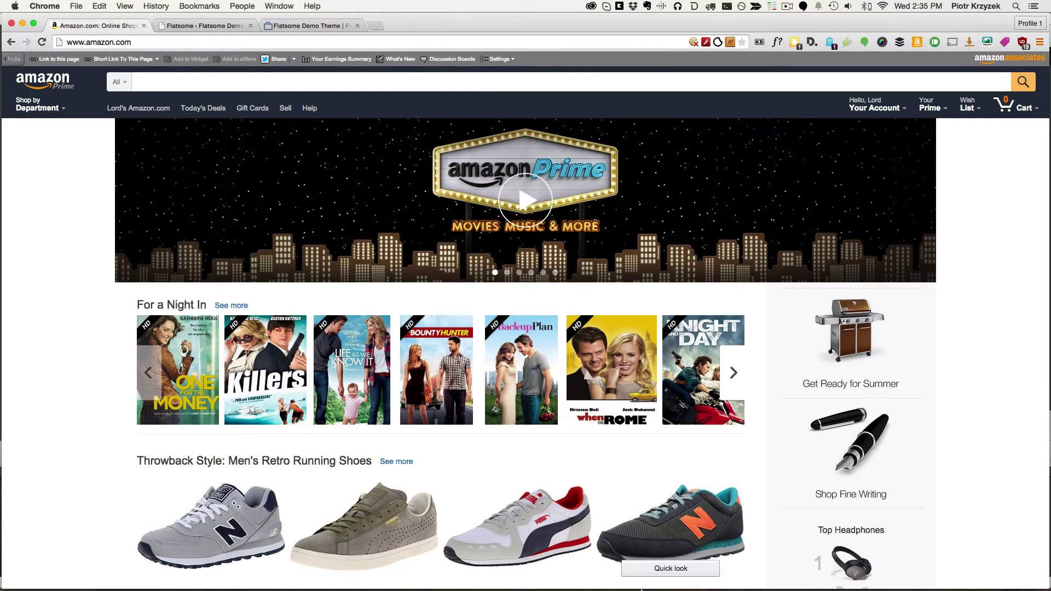
mouse_move(646, 586)
click(701, 573)
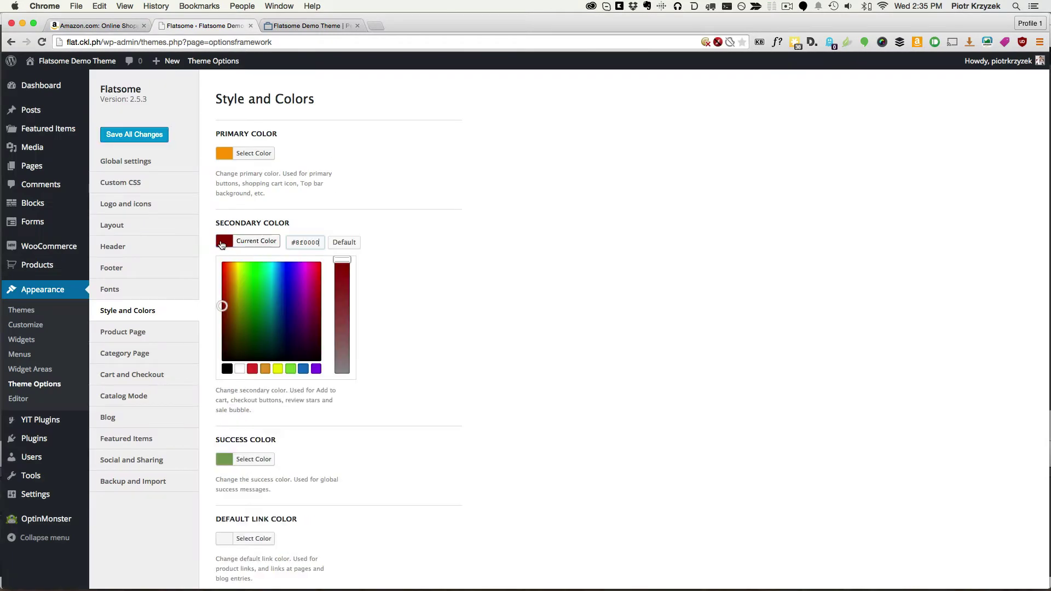
Step: Replace the Secondary Color #8f0000 with the light orange hex and save
triple_click(314, 249)
key(super+v)
click(424, 287)
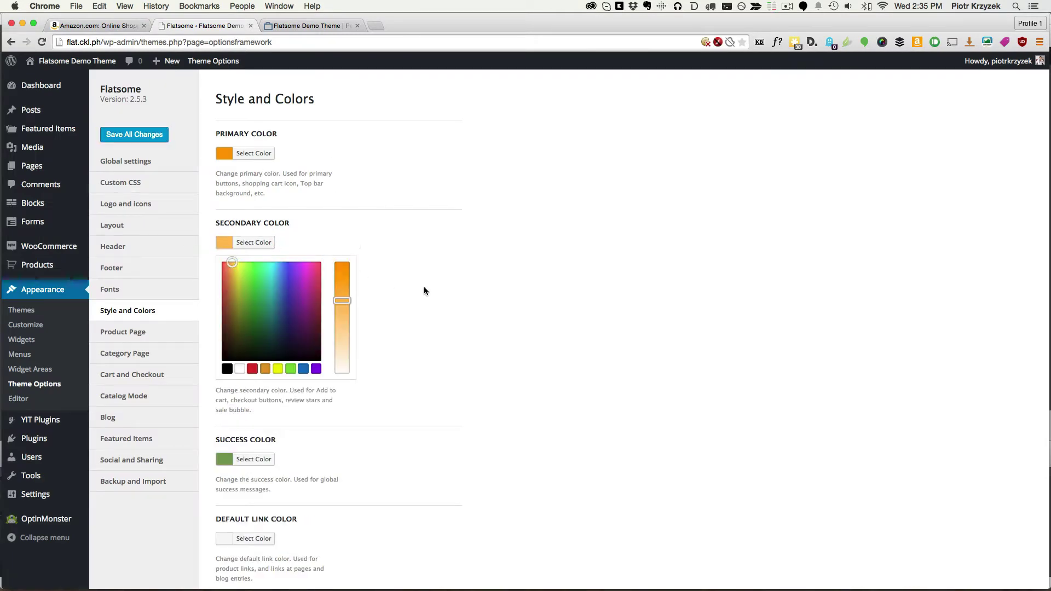
click(134, 135)
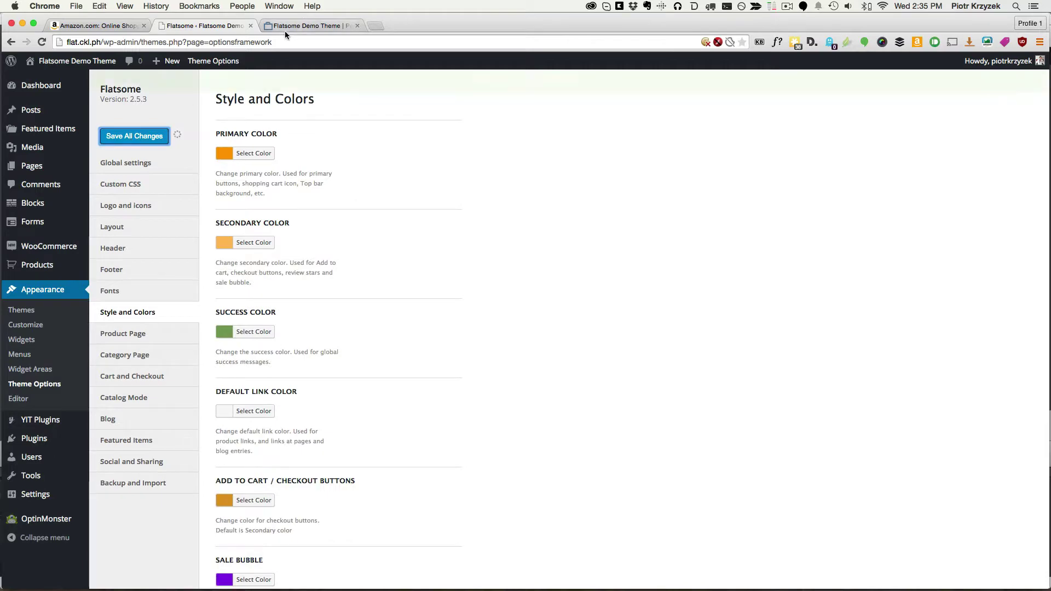
click(286, 28)
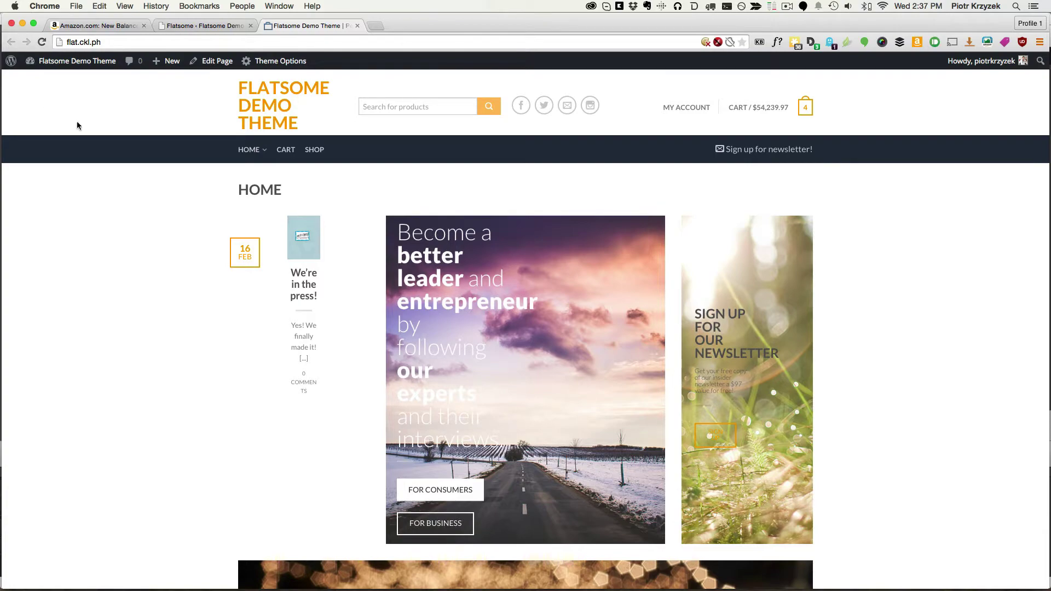
Step: View the star rating breakdown on Amazon's New Balance ML574 product page
click(96, 26)
mouse_move(229, 339)
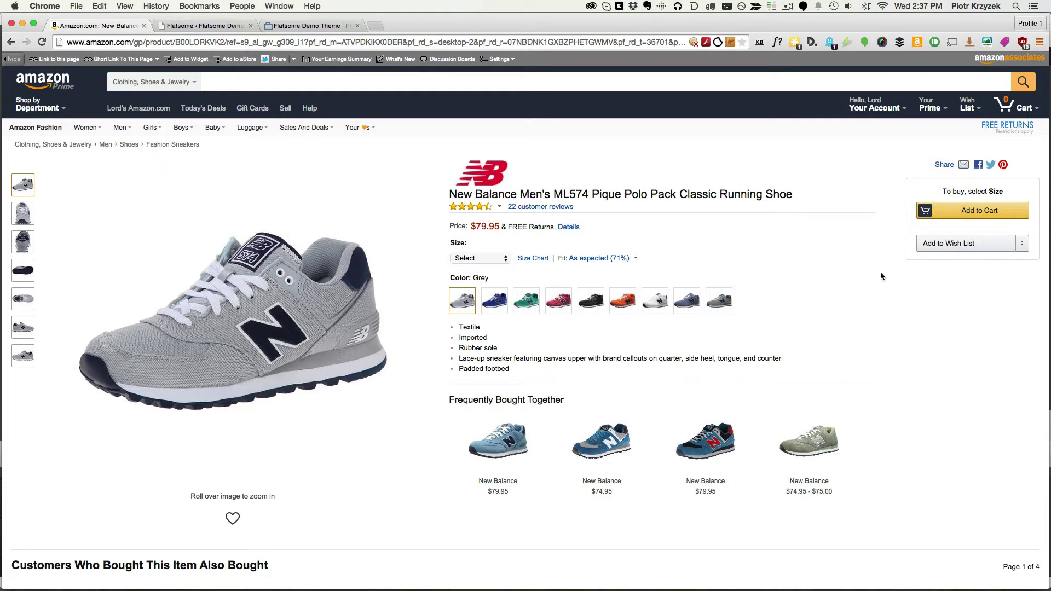
mouse_move(465, 208)
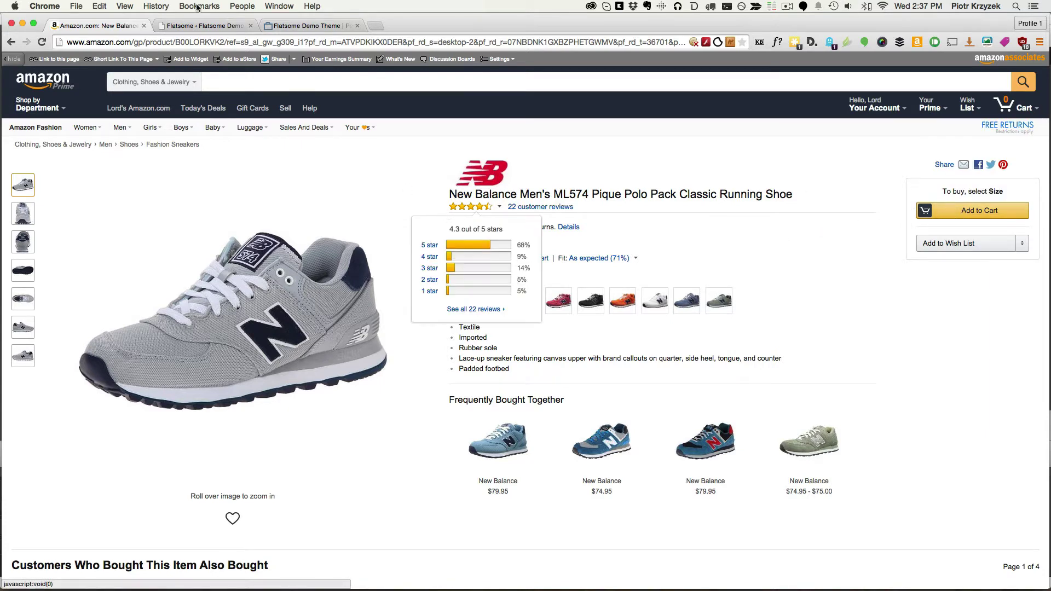
Step: Set the Add to Cart button colour to bright orange
click(185, 26)
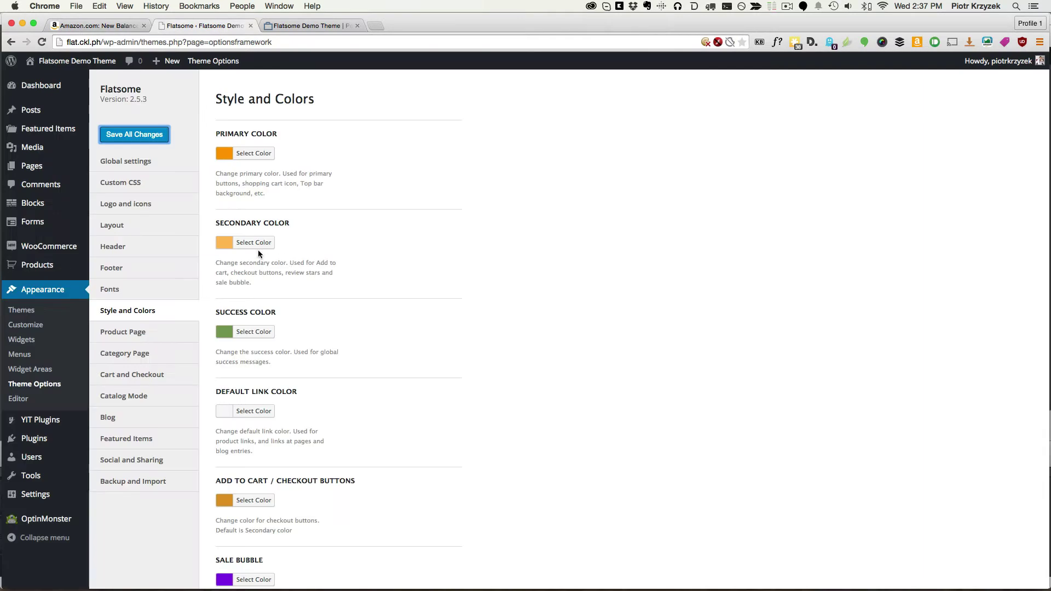
click(268, 153)
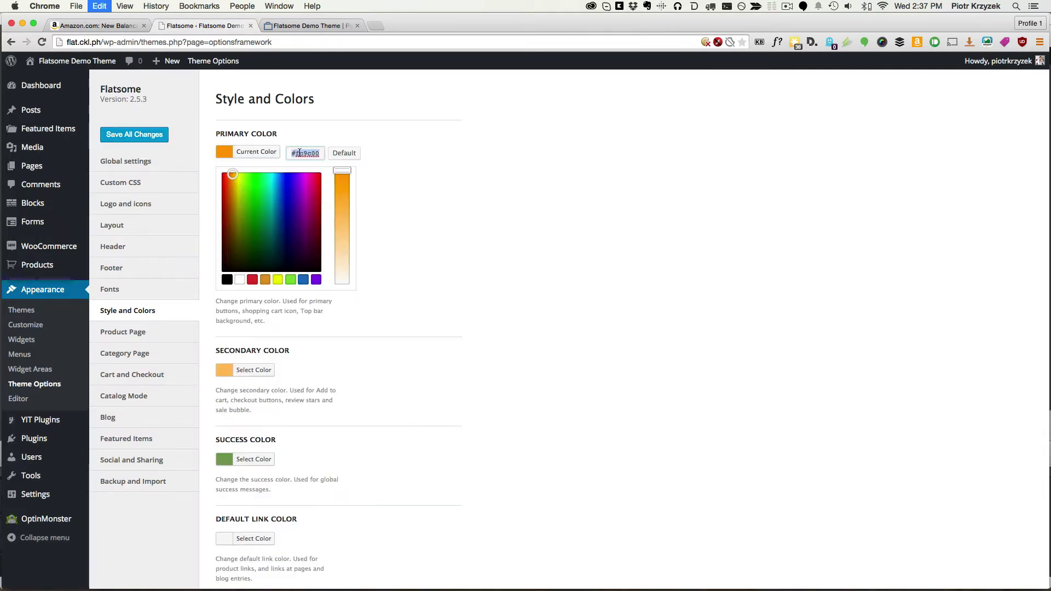
click(452, 201)
scroll(452, 201, down, 5)
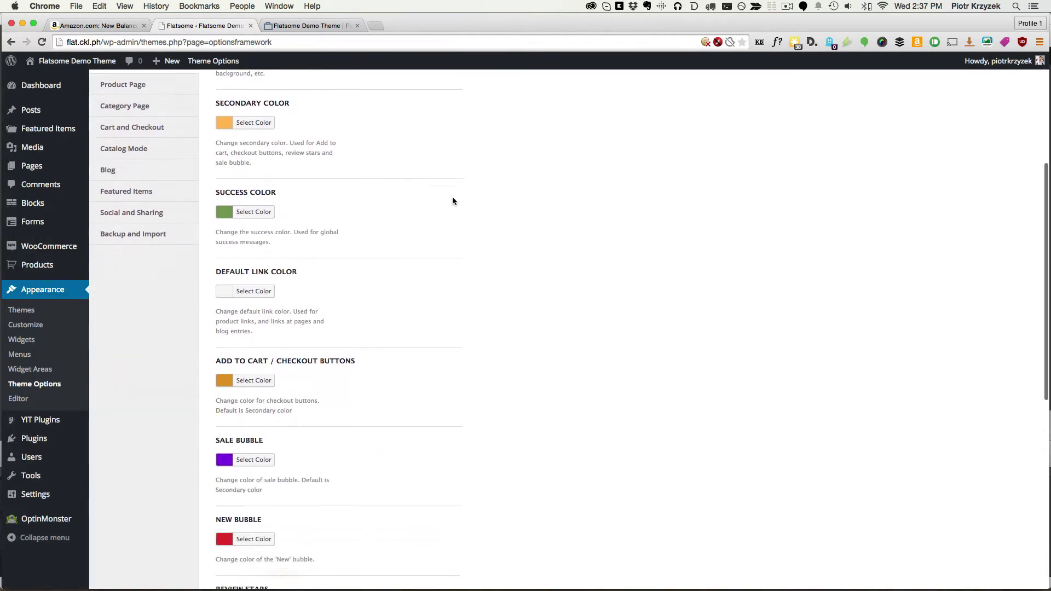
click(226, 261)
click(302, 262)
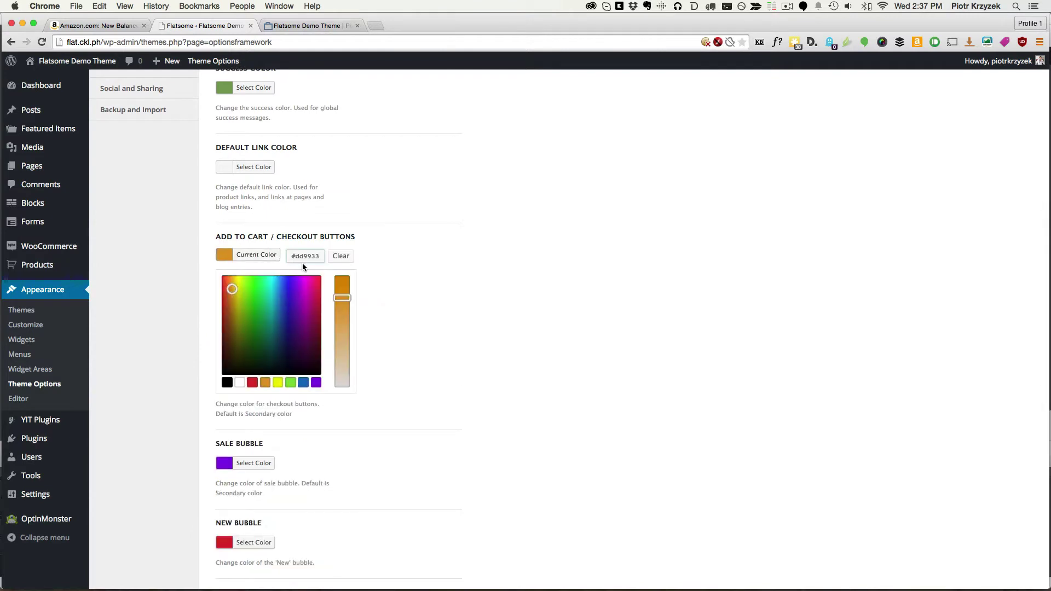
key(super+v)
Step: Set the Review Stars colour to orange
scroll(473, 296, down, 3)
scroll(474, 296, down, 6)
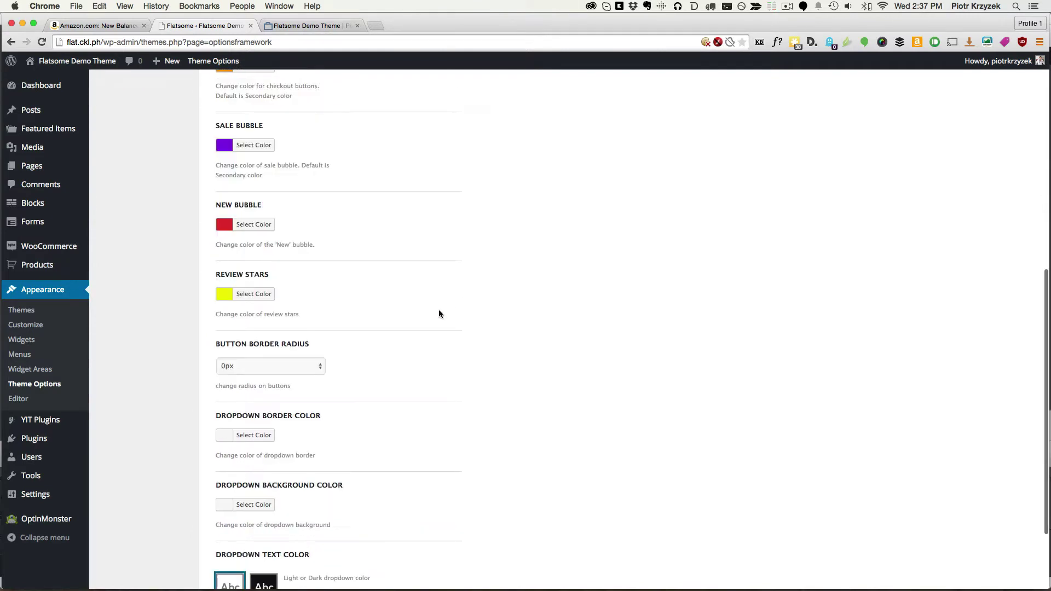
click(253, 225)
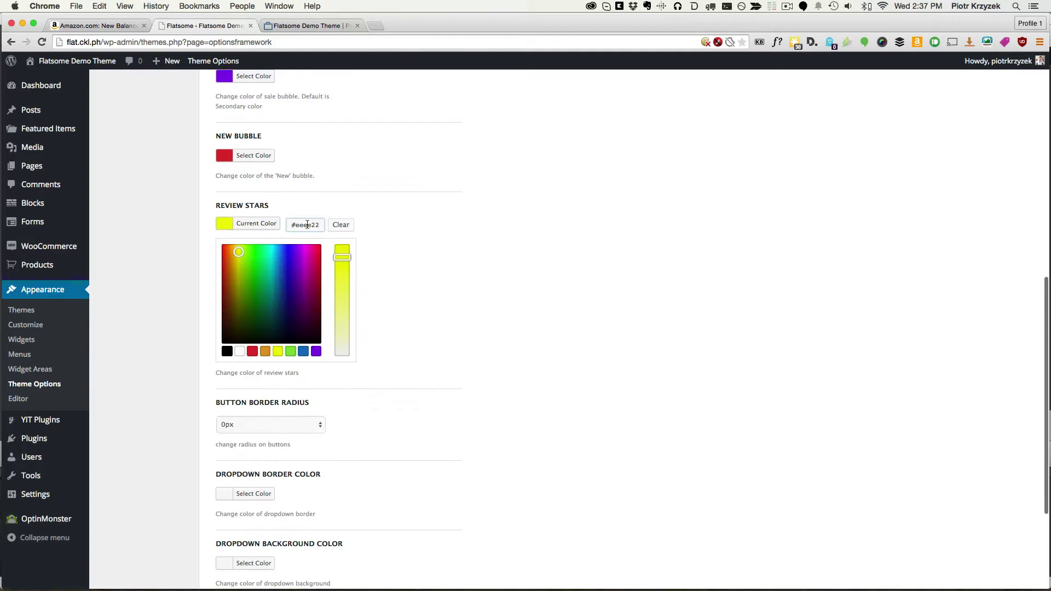
key(super+v)
click(444, 228)
scroll(445, 227, up, 2)
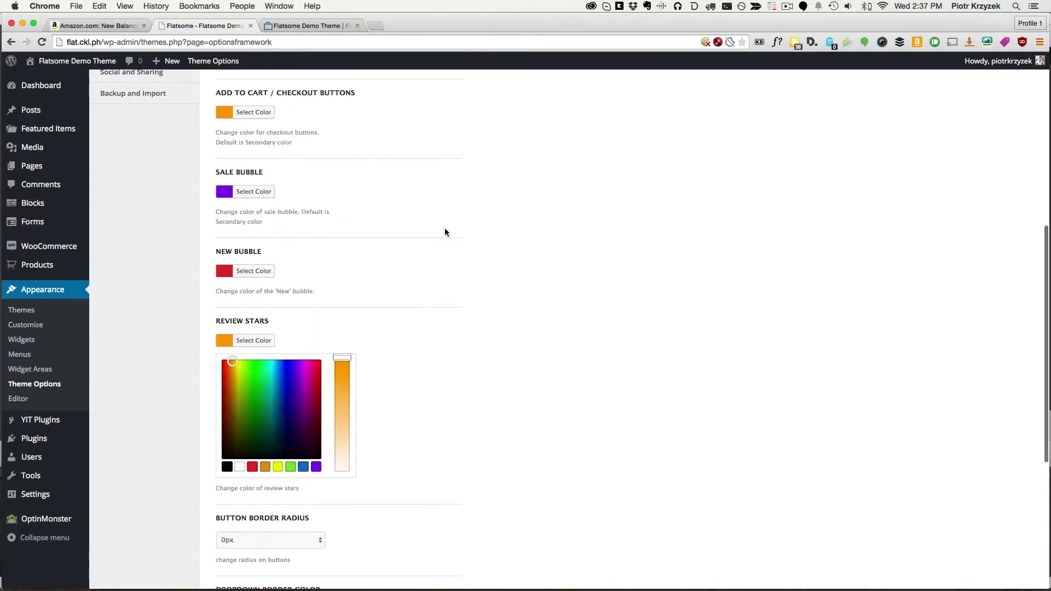
Step: Scroll through the Amazon product page for colour reference
click(104, 26)
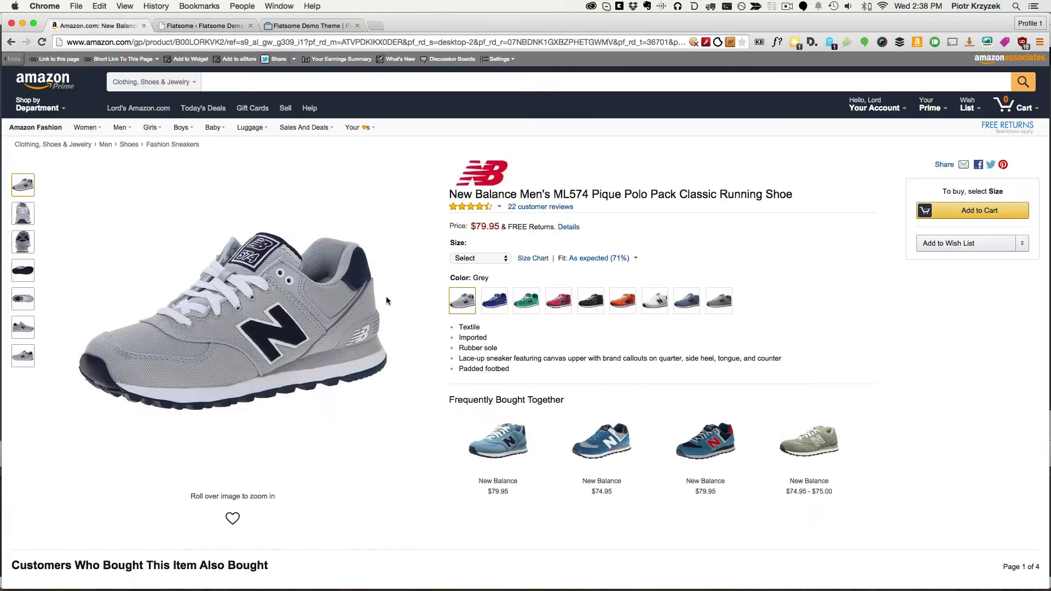
scroll(326, 429, down, 1)
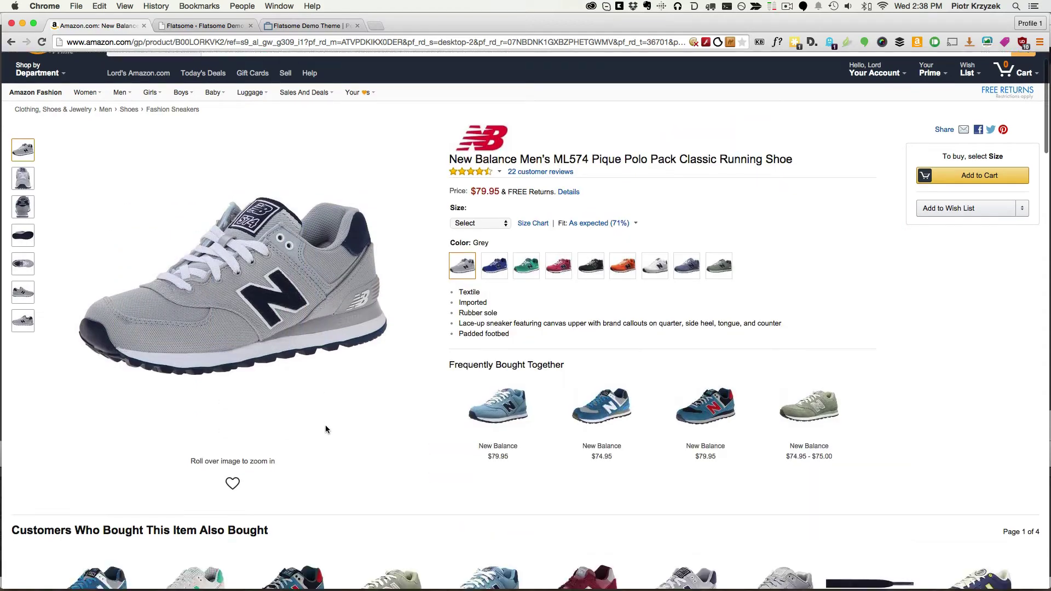
scroll(325, 429, down, 10)
scroll(325, 429, down, 7)
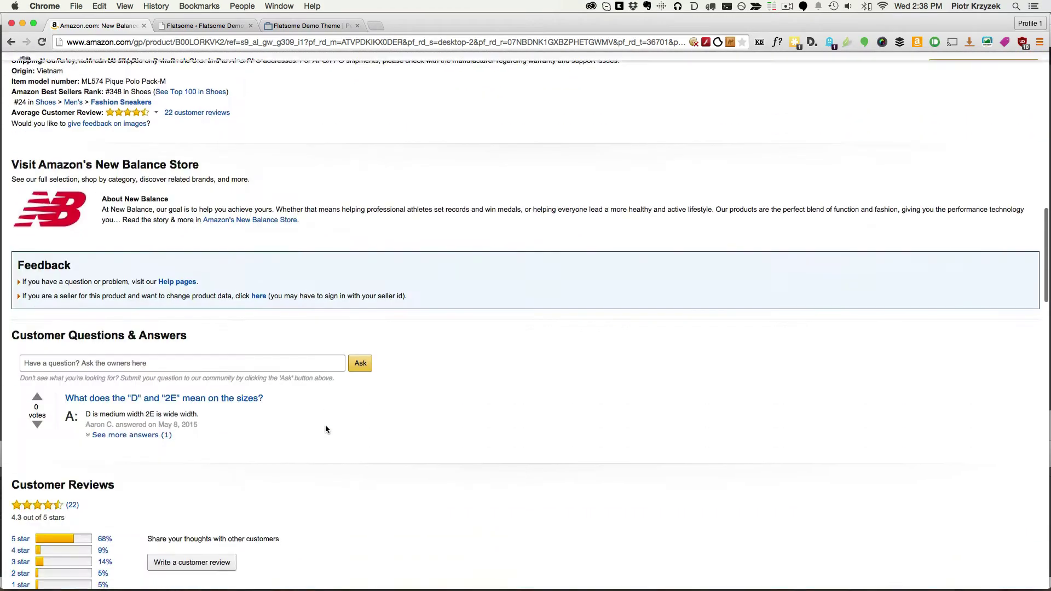
scroll(325, 429, down, 4)
scroll(326, 427, up, 12)
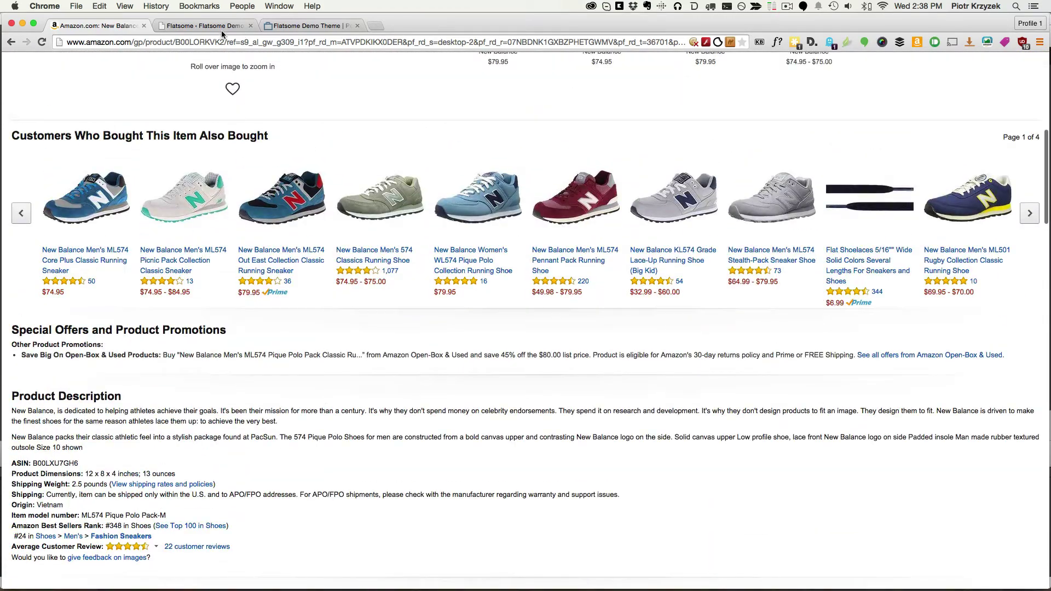
Step: Replace the New Bubble colour #dd3333 with orange
click(221, 28)
scroll(373, 355, up, 2)
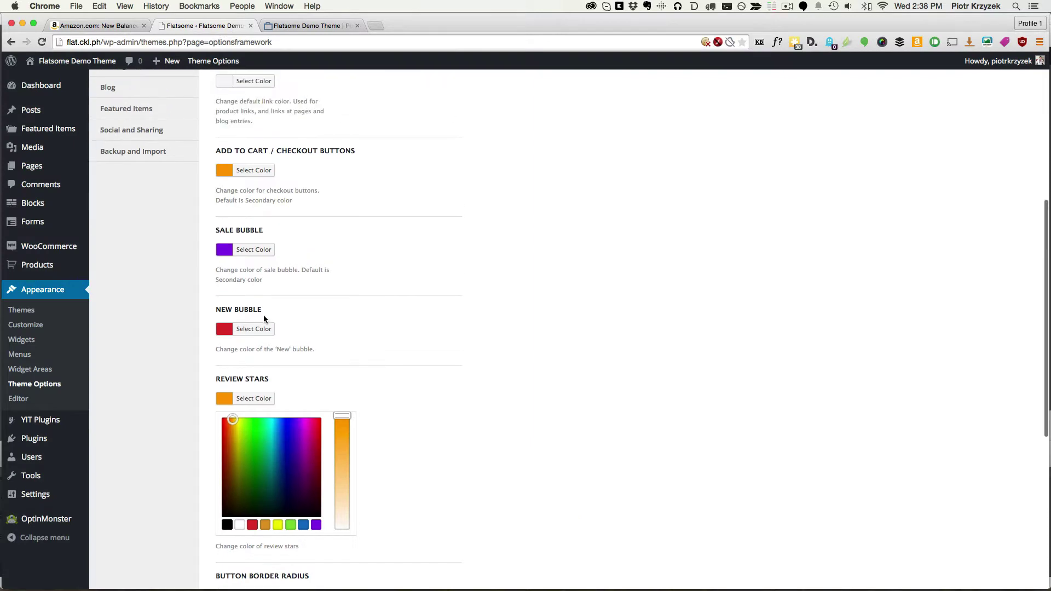
click(225, 331)
double_click(302, 330)
key(ctrl+v)
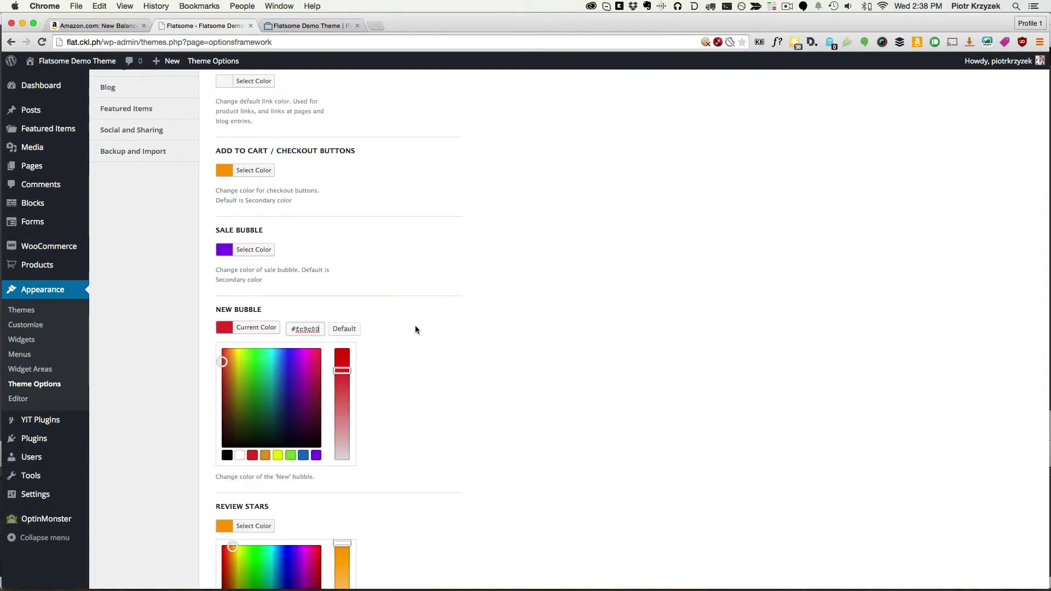
click(414, 325)
Step: Adjust the Sale Bubble colour in the picker to crimson #bf1c48
click(241, 250)
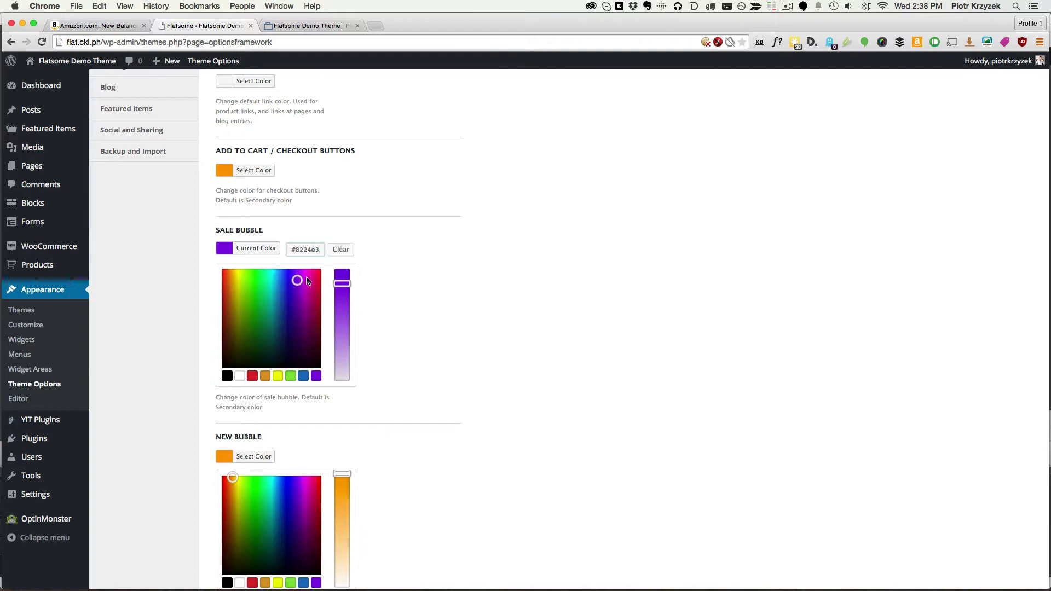
click(98, 25)
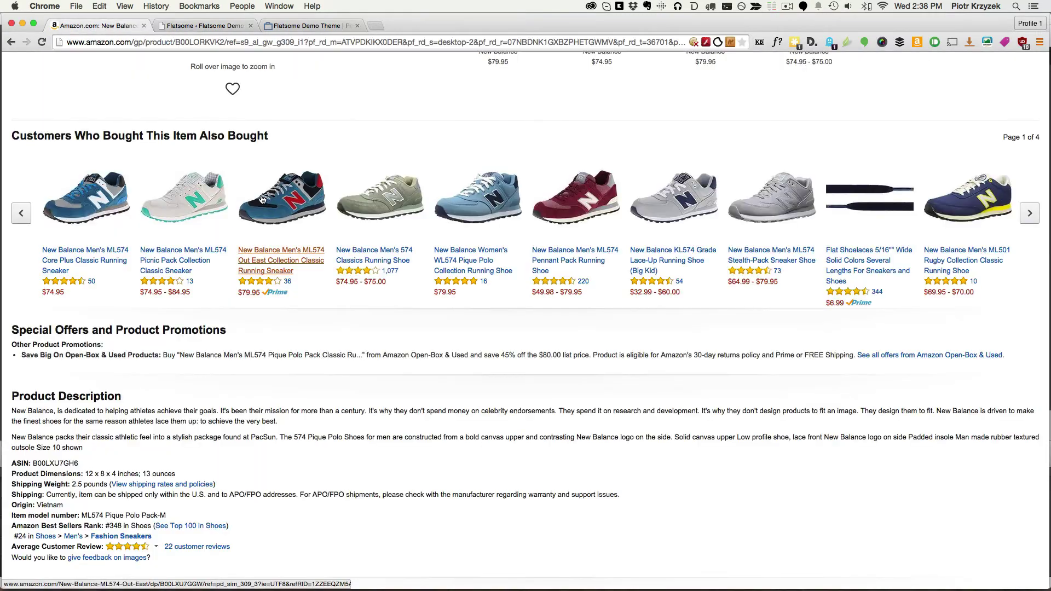
scroll(261, 198, up, 10)
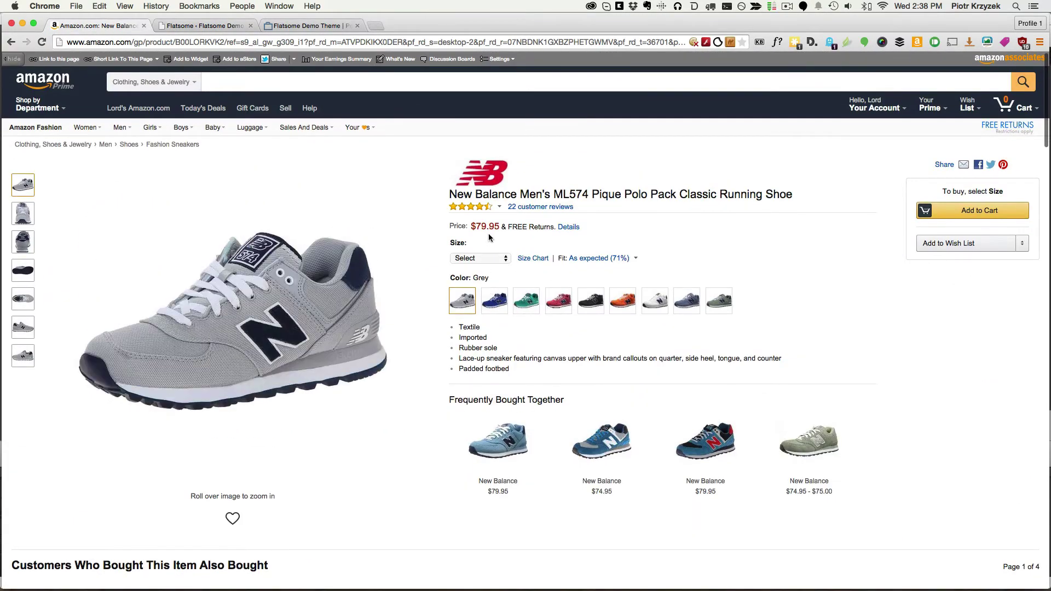
drag(474, 228, 489, 228)
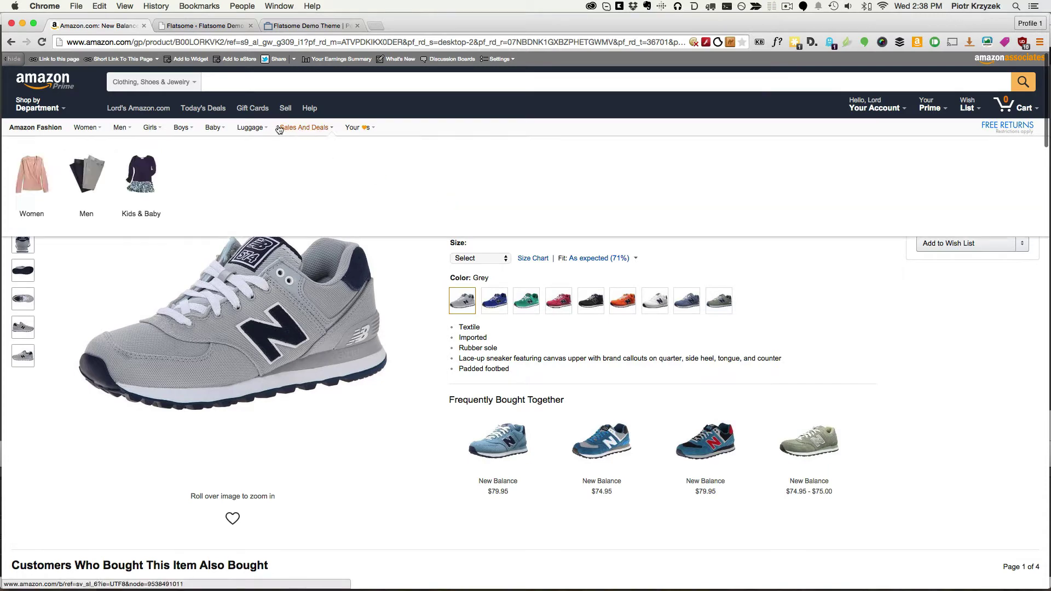
click(197, 25)
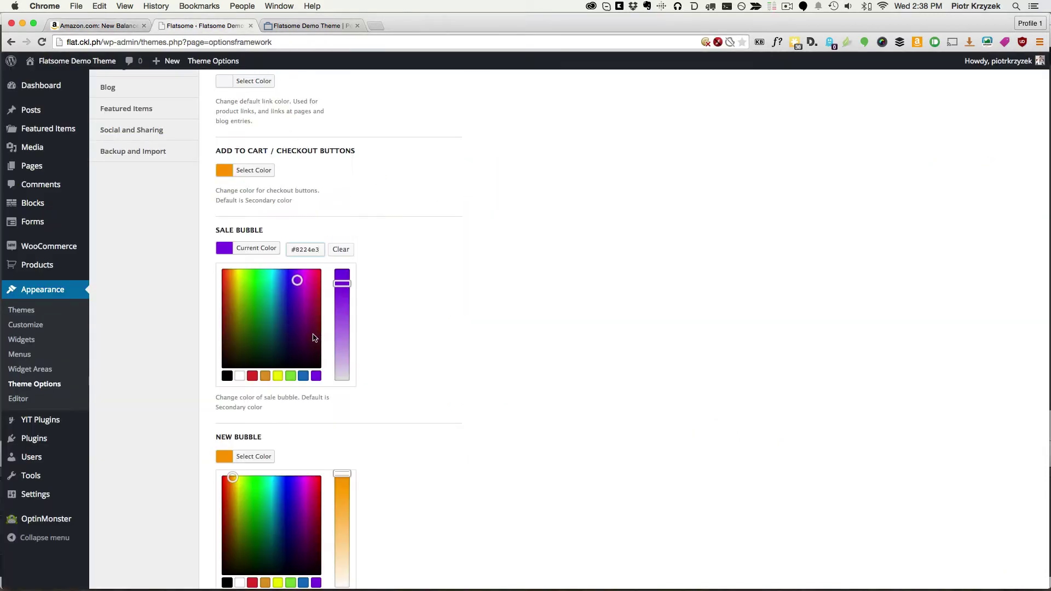
click(314, 287)
mouse_move(314, 285)
mouse_down()
mouse_move(322, 271)
mouse_move(322, 306)
mouse_move(345, 274)
mouse_up()
click(464, 278)
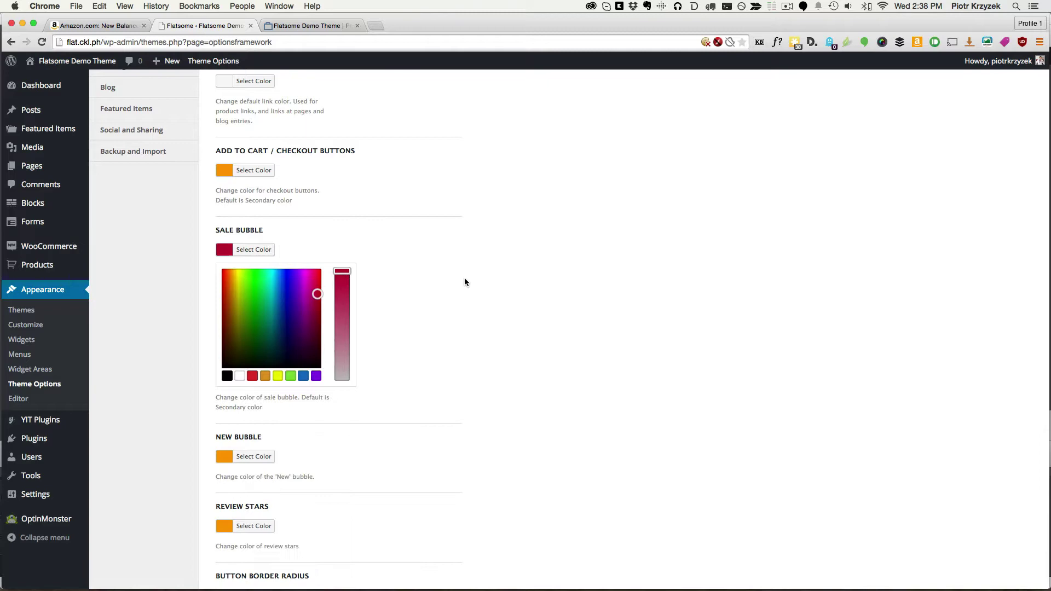
scroll(464, 282, up, 5)
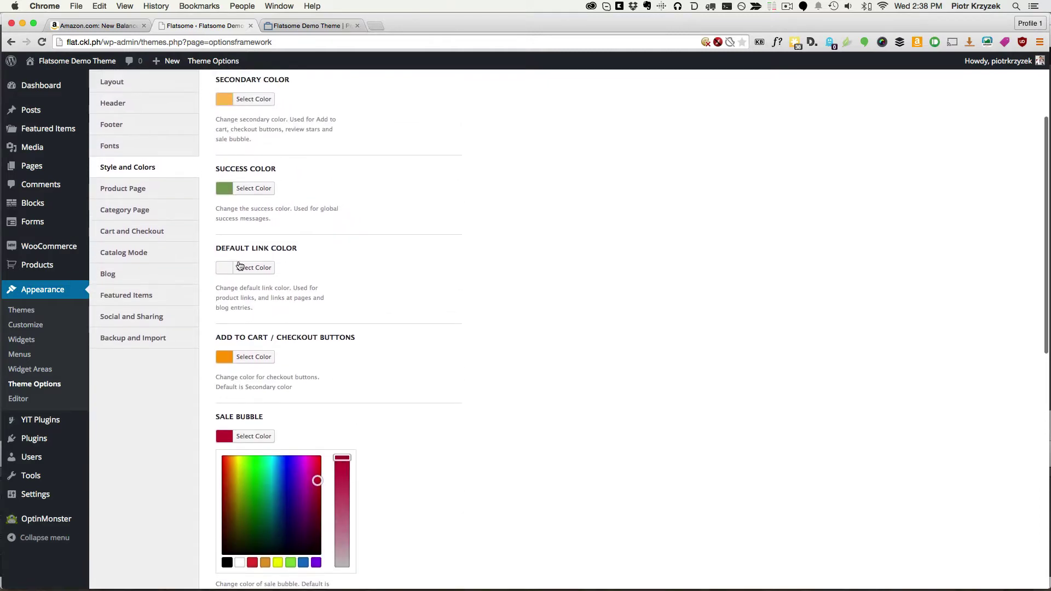
Step: Sample Amazon's link blue (00 63 C3) with Digital Color Meter
click(92, 26)
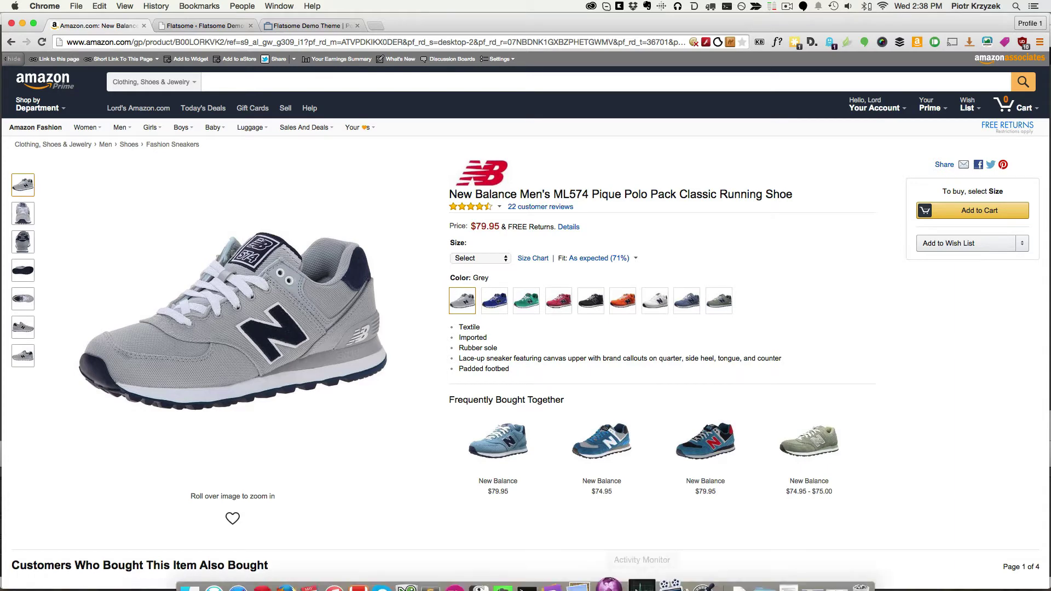
click(689, 563)
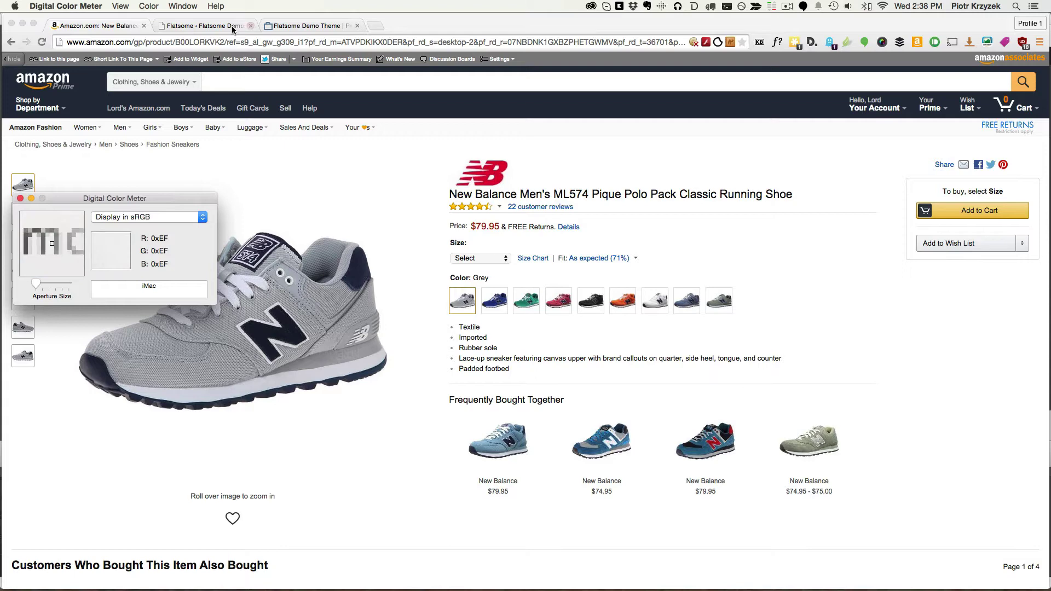
click(205, 26)
Step: Set Default Link Color to the sampled blue hex and save all changes
click(245, 267)
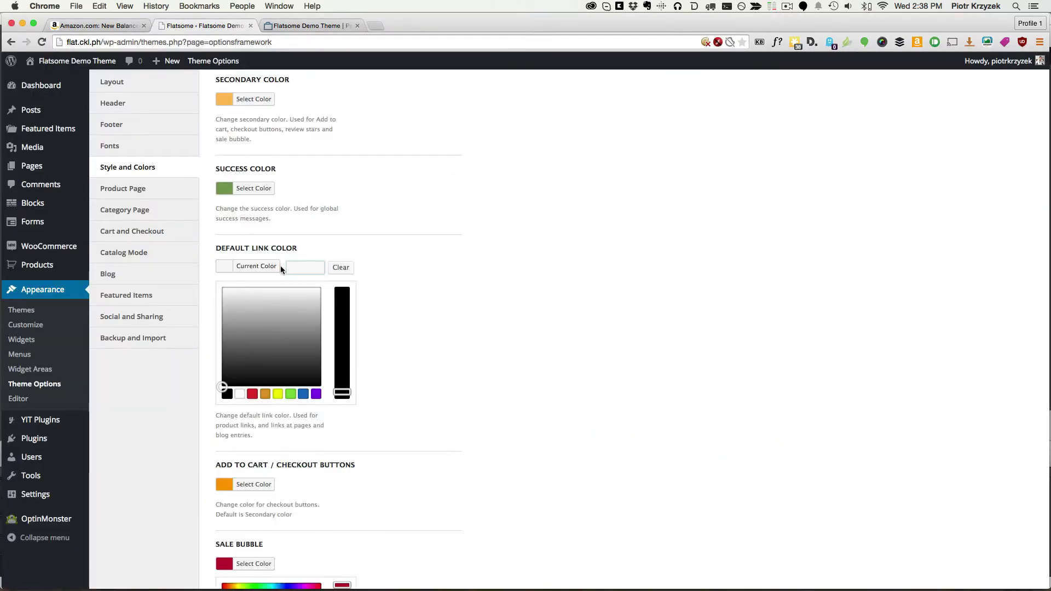
key(super+v)
click(422, 275)
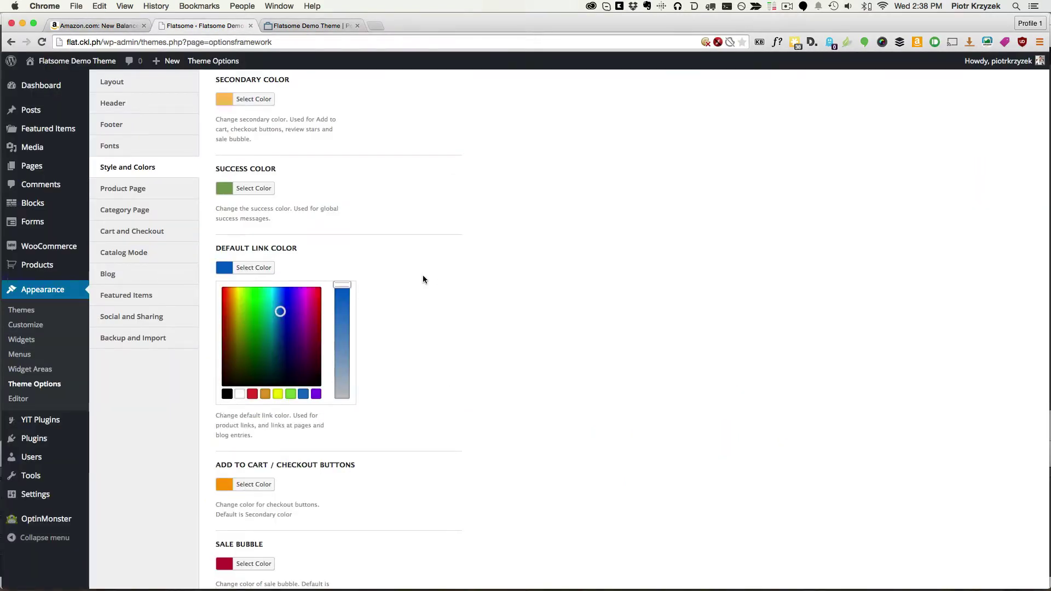
scroll(423, 279, up, 5)
click(134, 136)
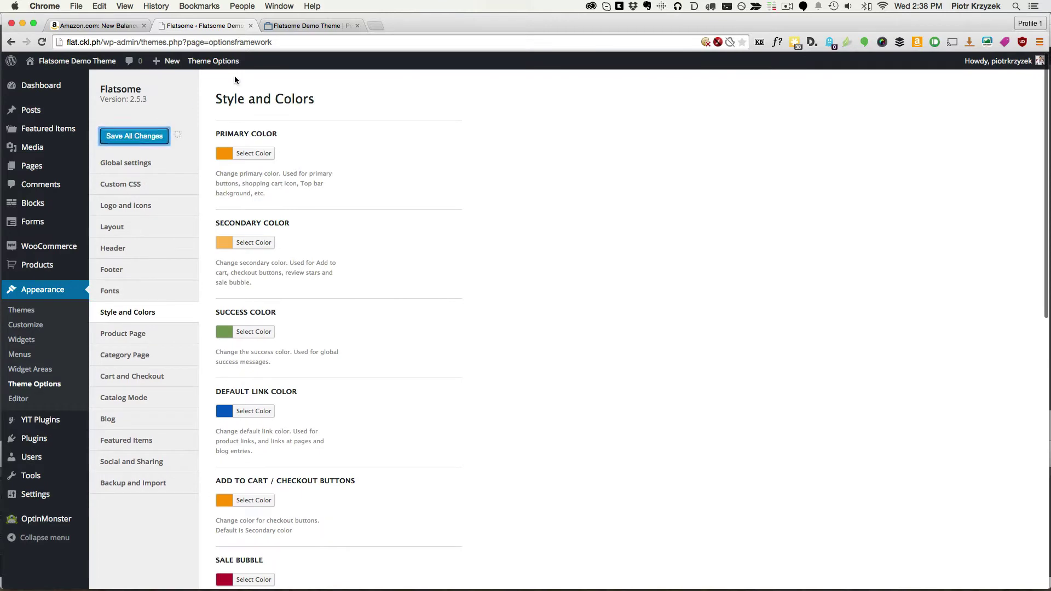
click(284, 32)
Step: Reload the demo home page and scroll through it to check the header without social icons
key(super+r)
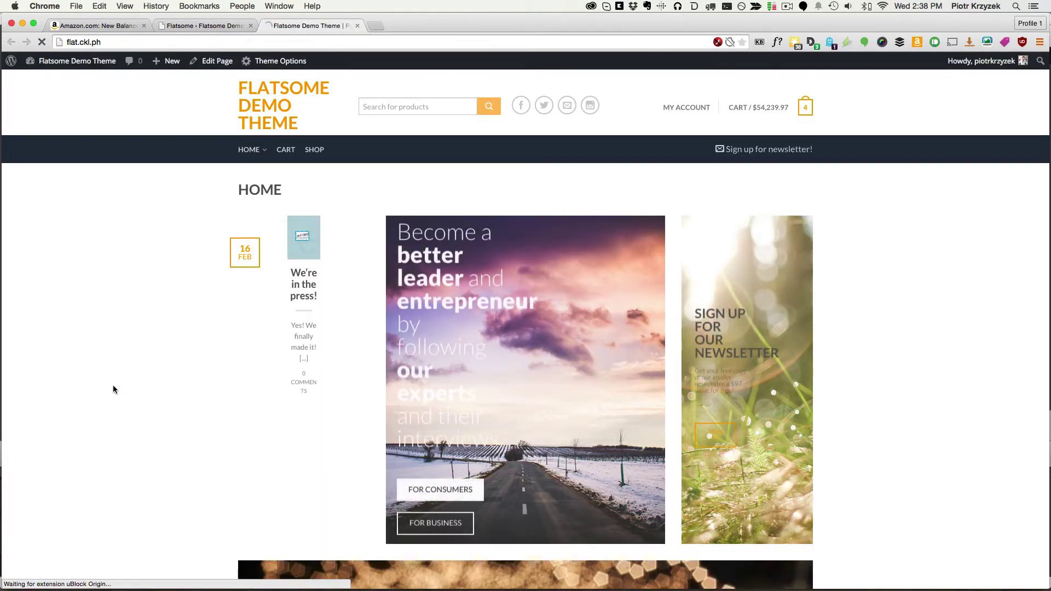
mouse_move(244, 154)
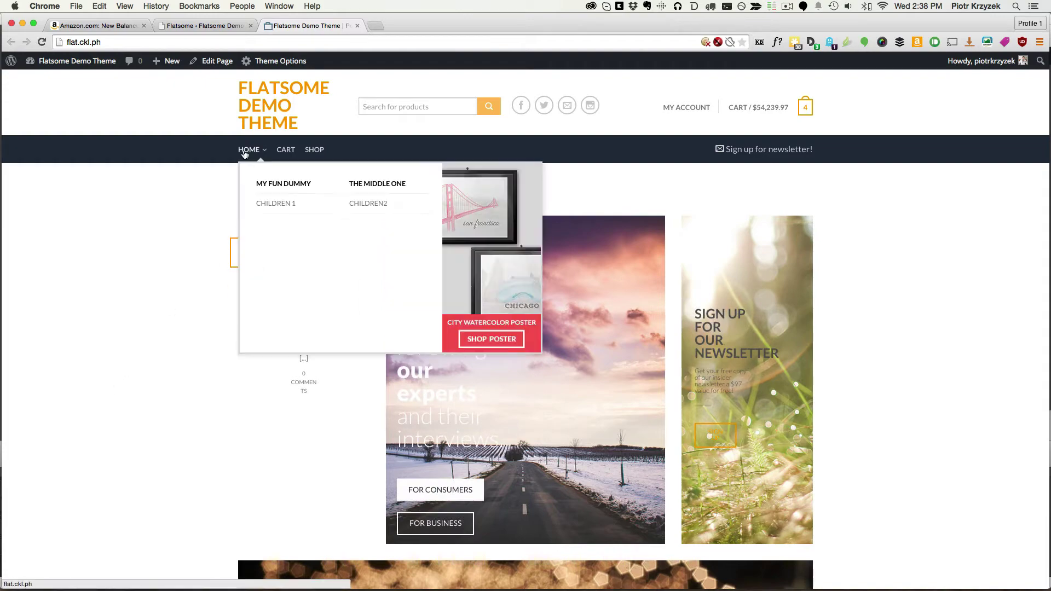
scroll(195, 349, down, 8)
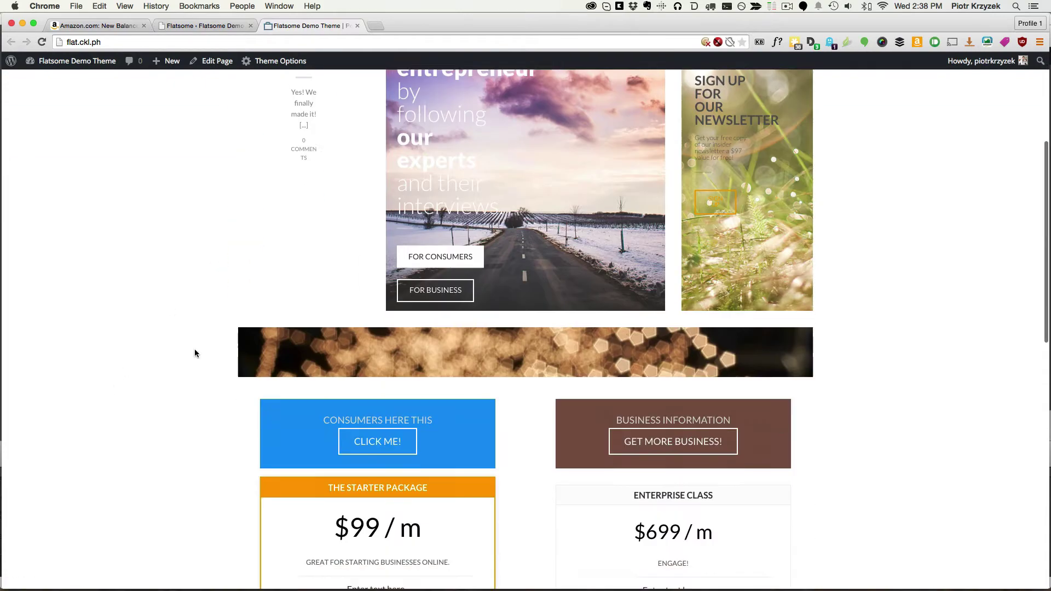
scroll(194, 356, down, 8)
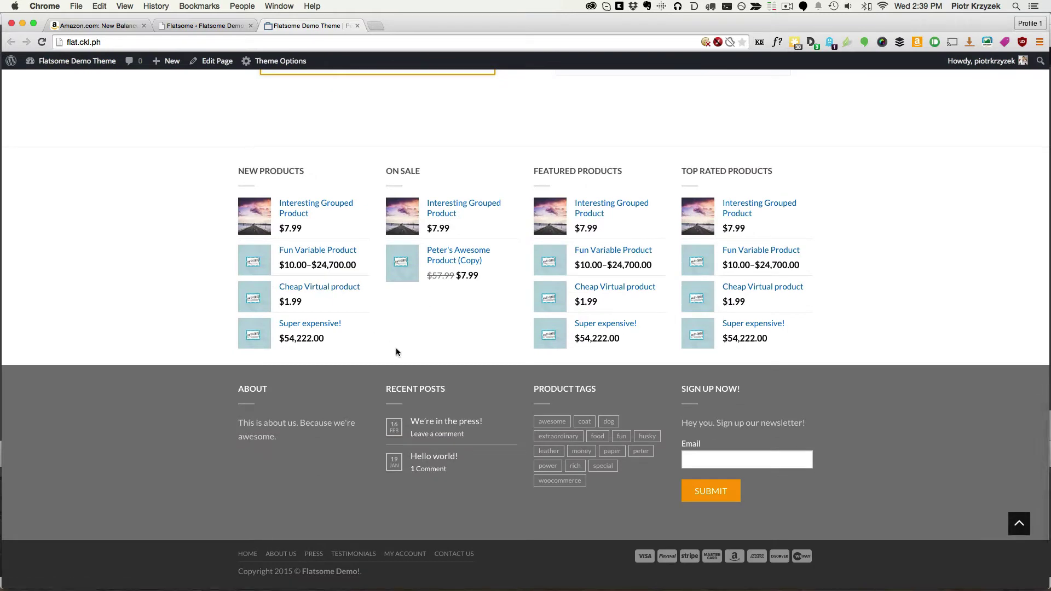
scroll(448, 436, up, 15)
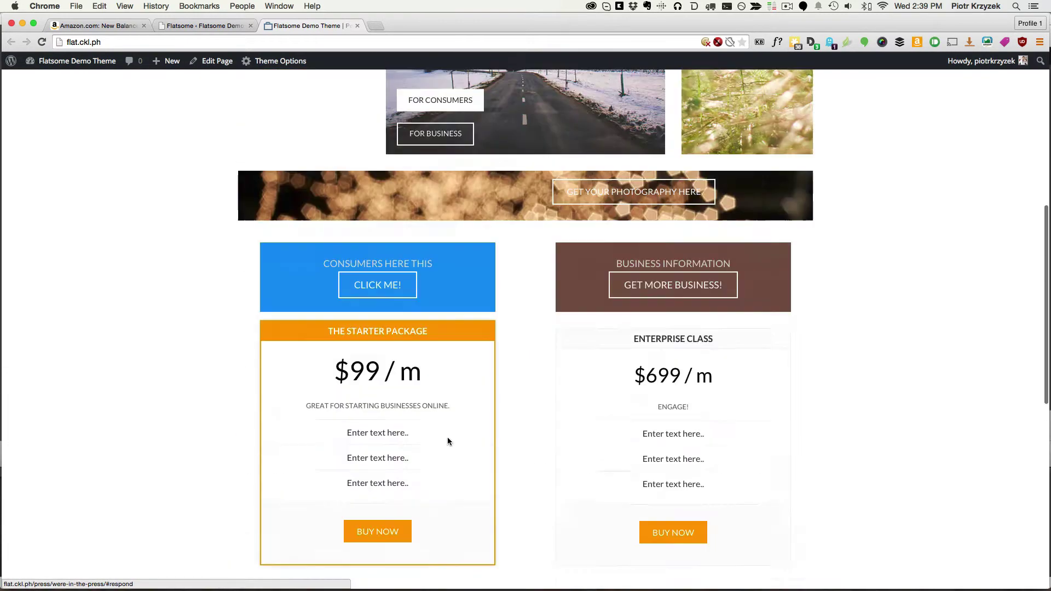
scroll(199, 271, up, 2)
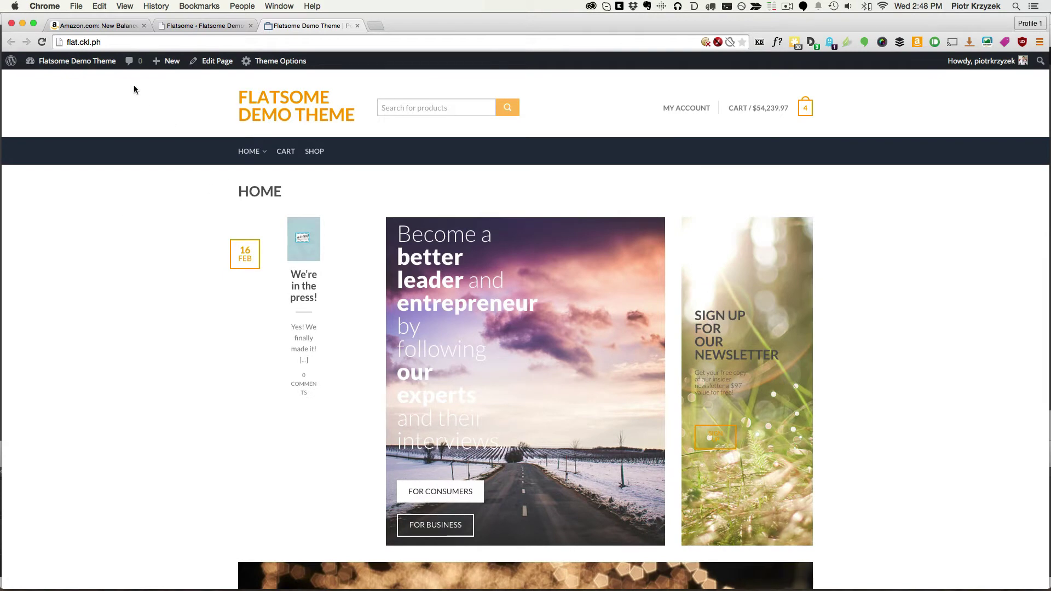
Step: Compare with the Amazon page and sample its navy header colour with Digital Color Meter
click(101, 27)
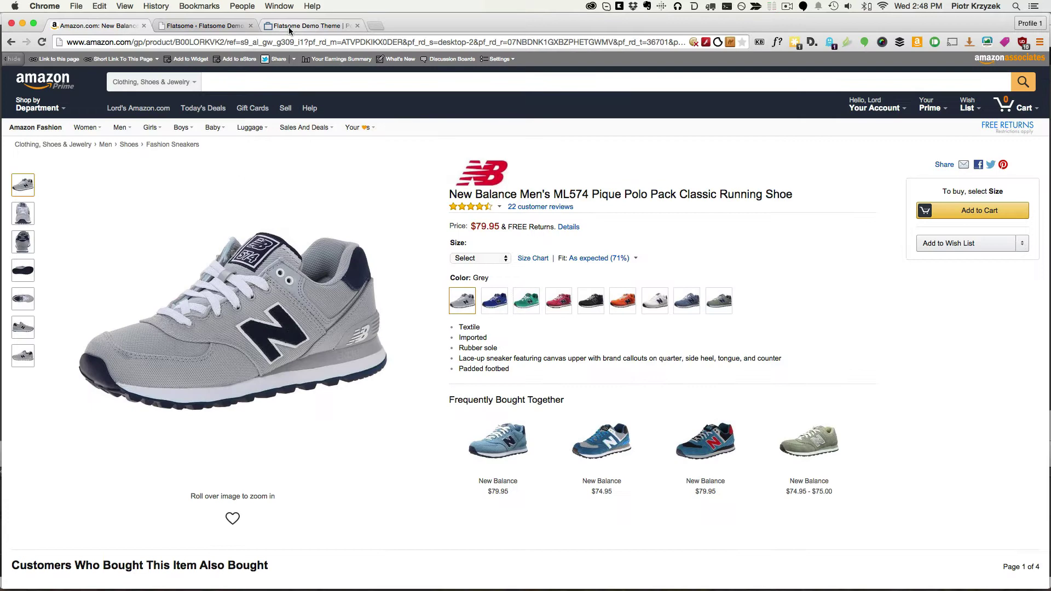
click(287, 27)
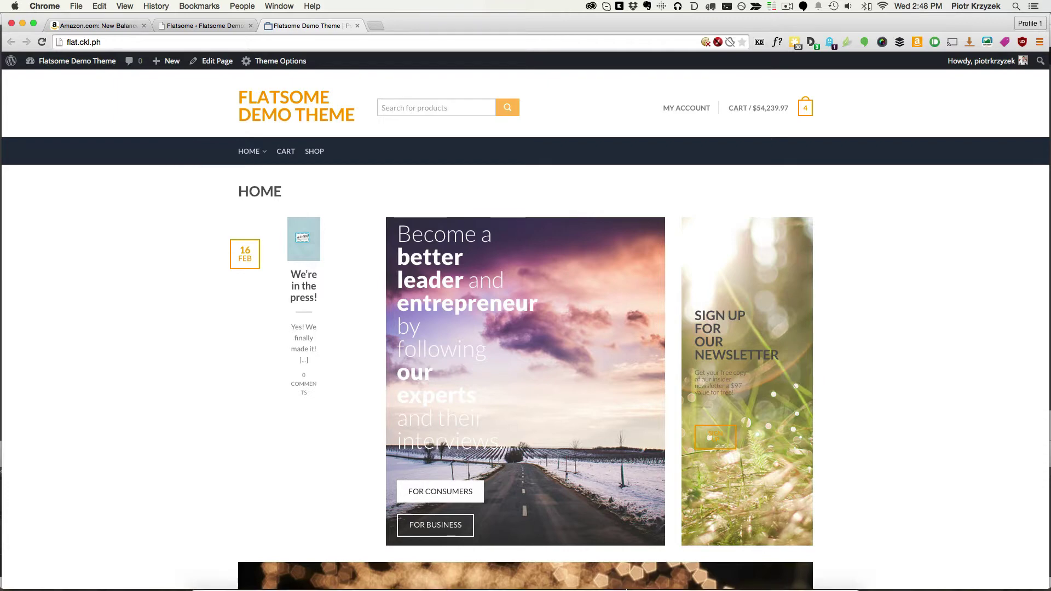
click(698, 566)
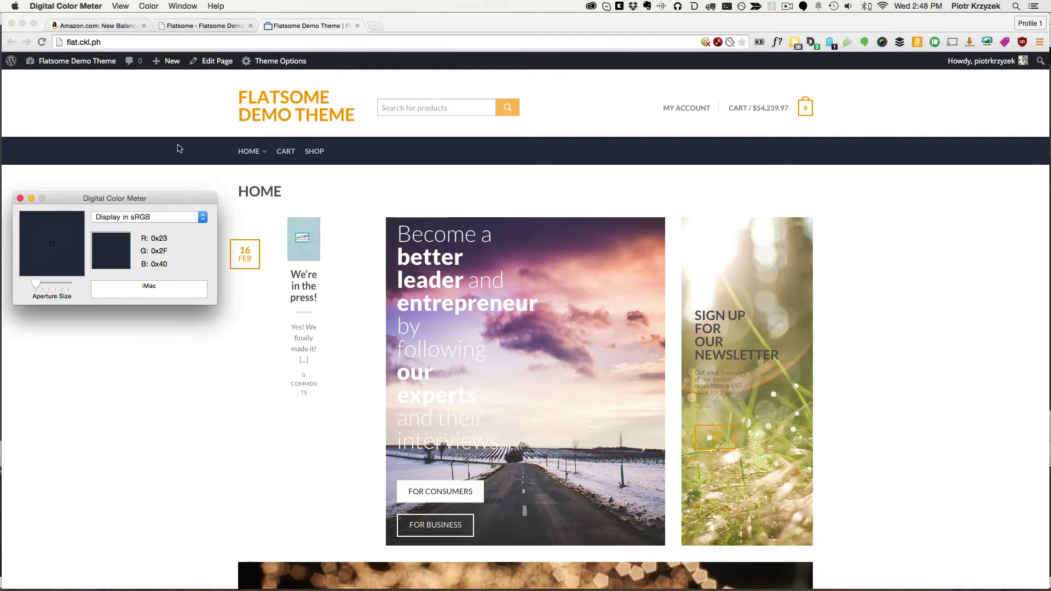
key(super+q)
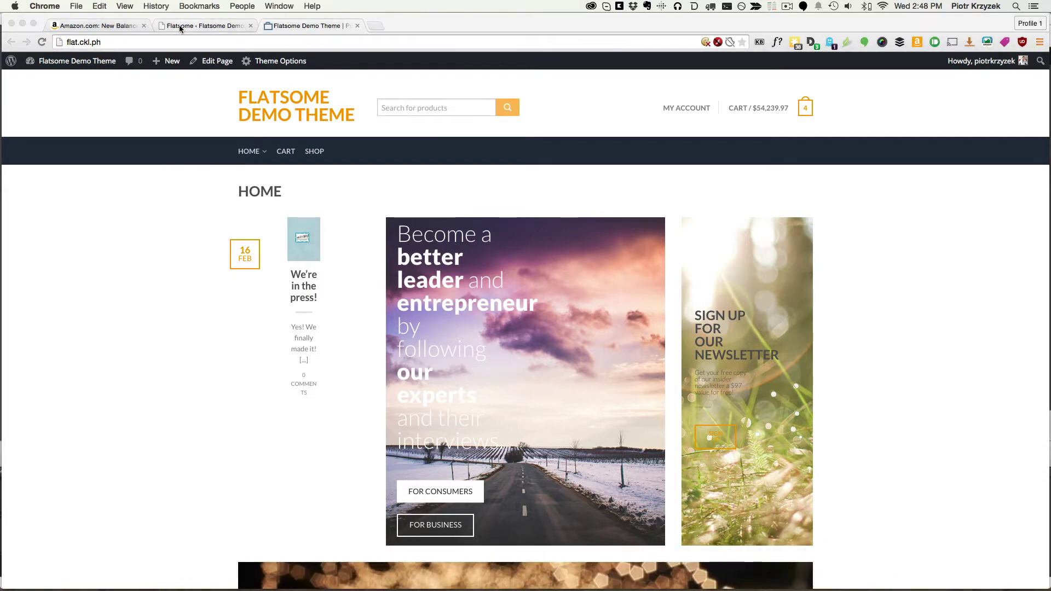
Step: Set Header BG Color to the sampled navy with light text, save, and view the site
click(179, 27)
scroll(458, 310, down, 15)
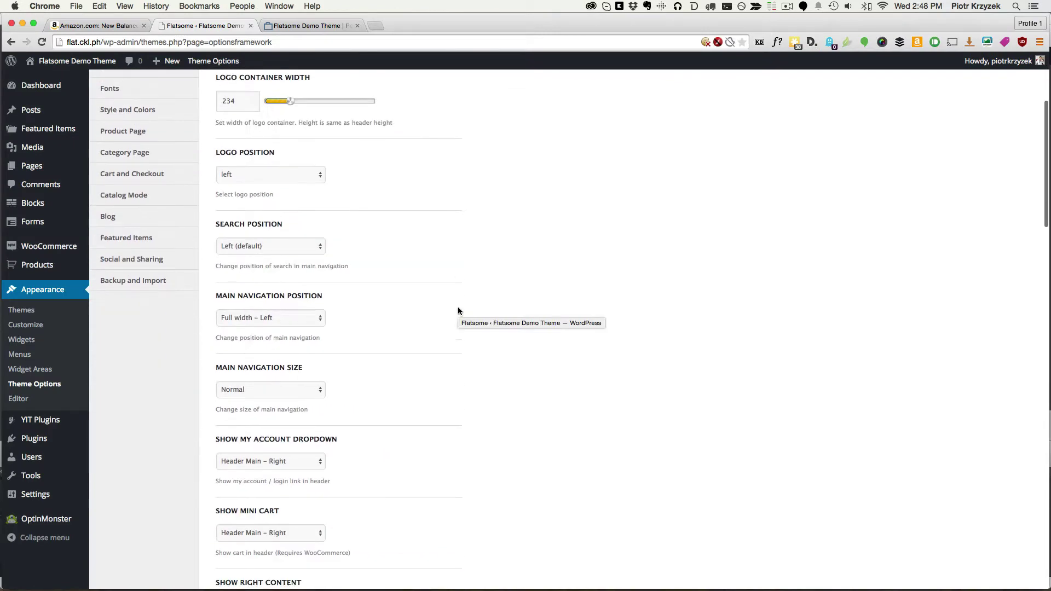
scroll(458, 311, down, 10)
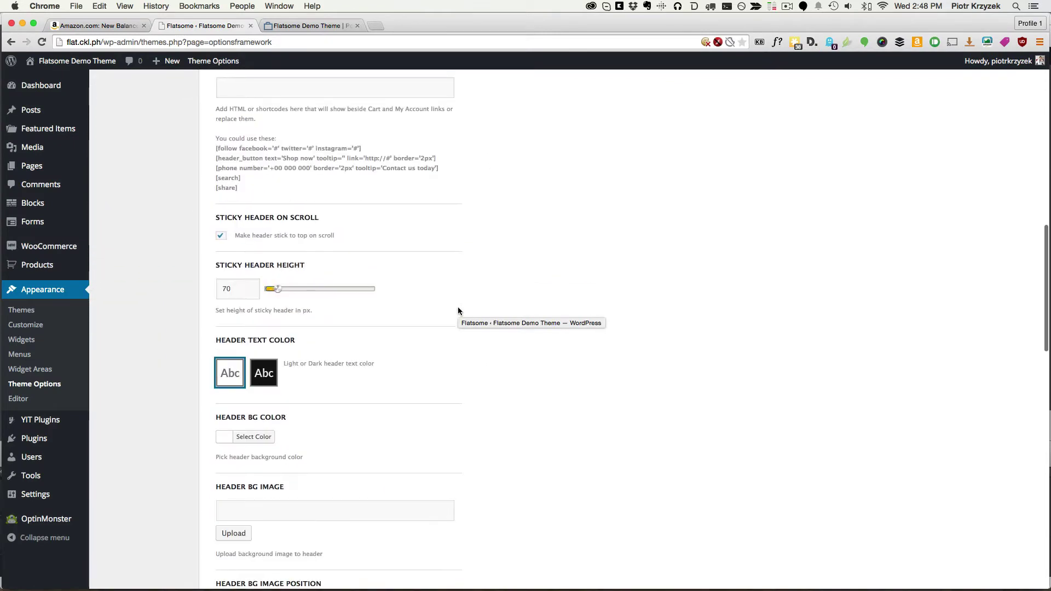
click(240, 344)
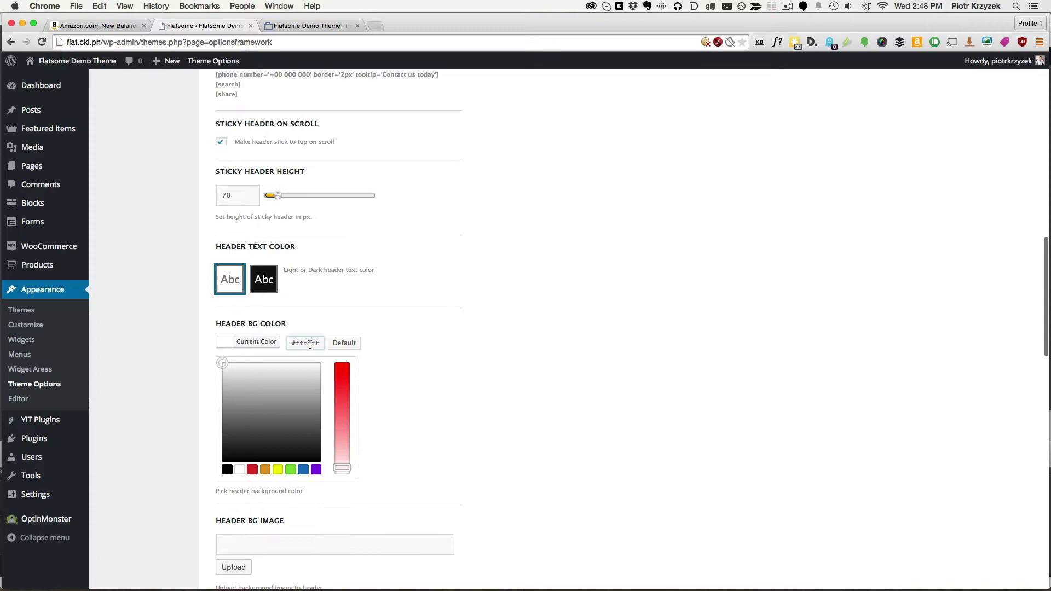
key(super+v)
click(263, 280)
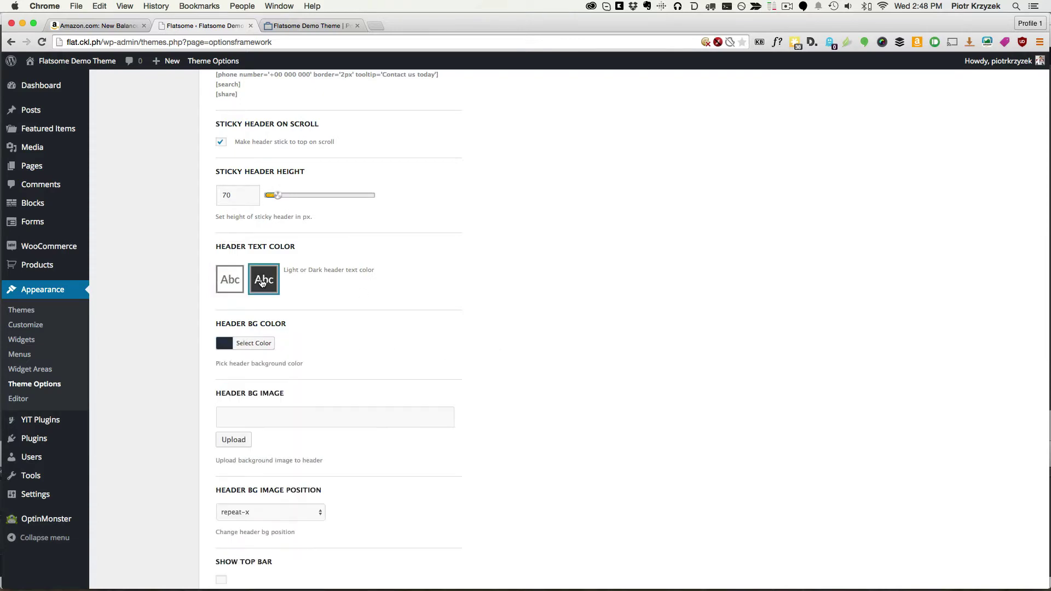
scroll(380, 307, up, 10)
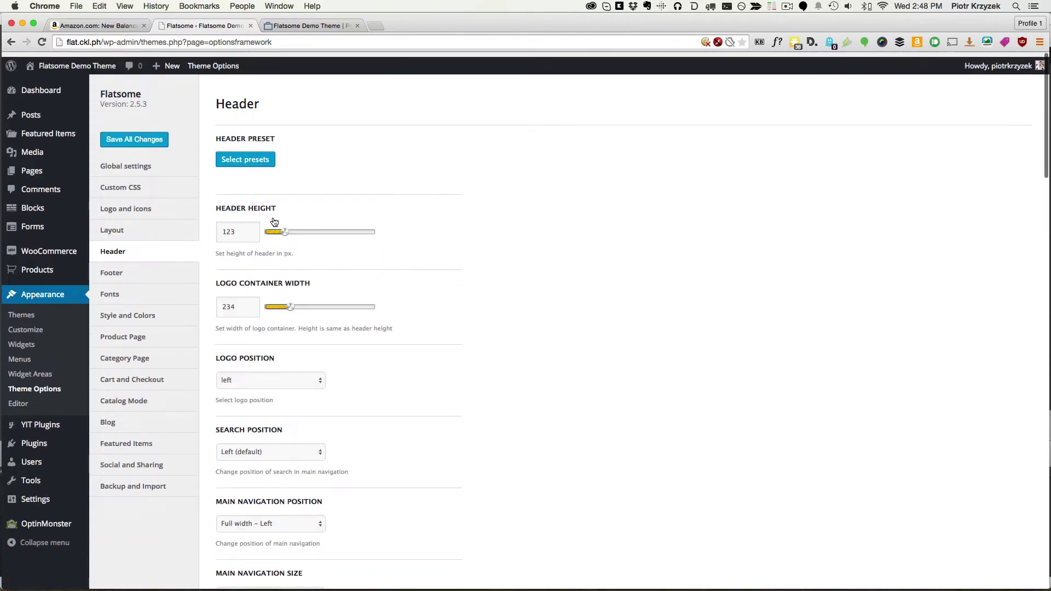
click(134, 135)
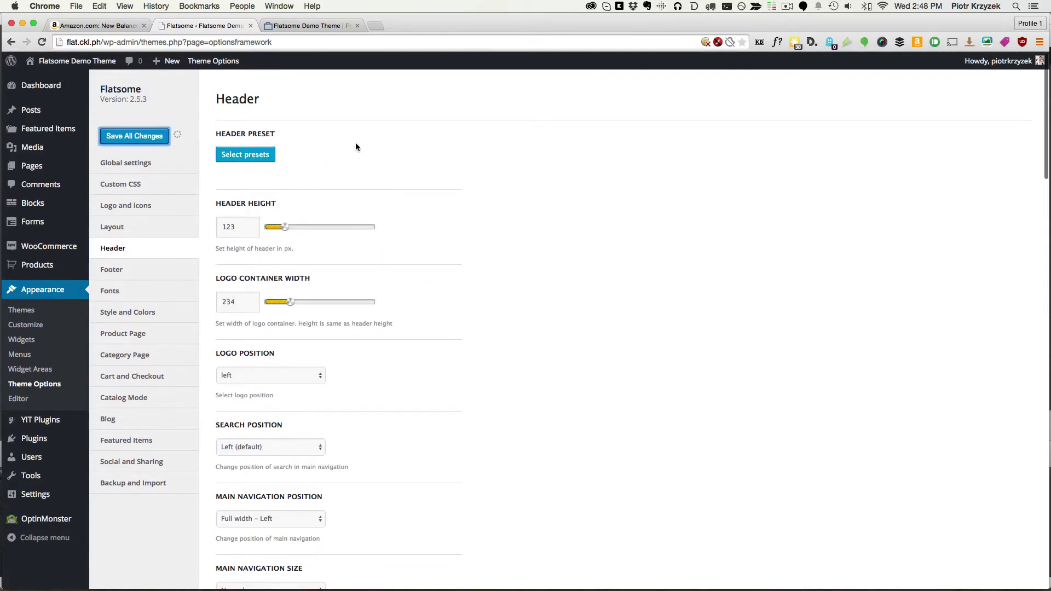
click(310, 26)
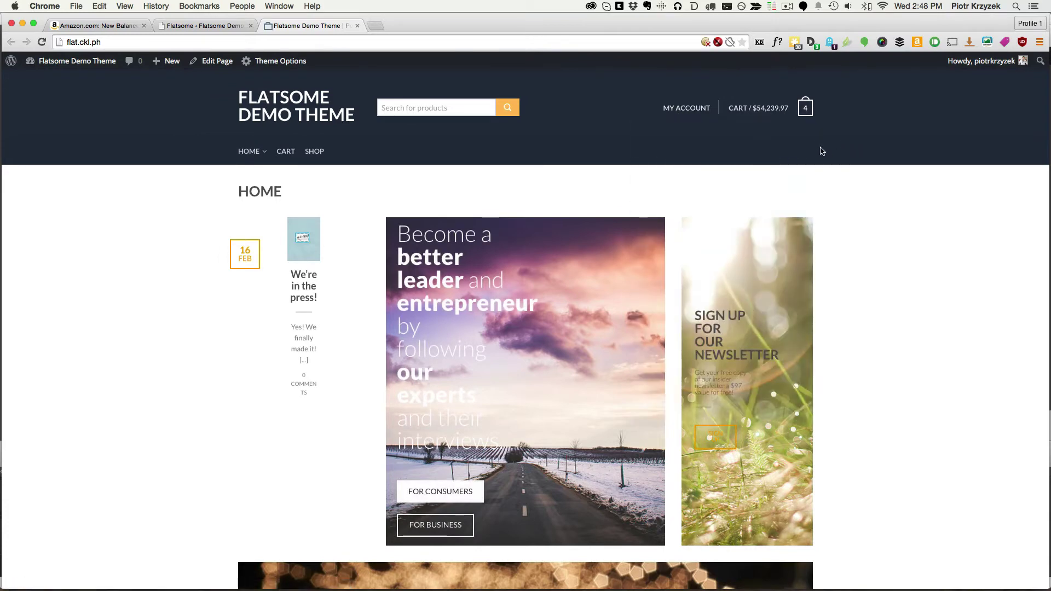
Step: Set both Show My Account Dropdown and Show Mini Cart to Hide in the header options
click(175, 28)
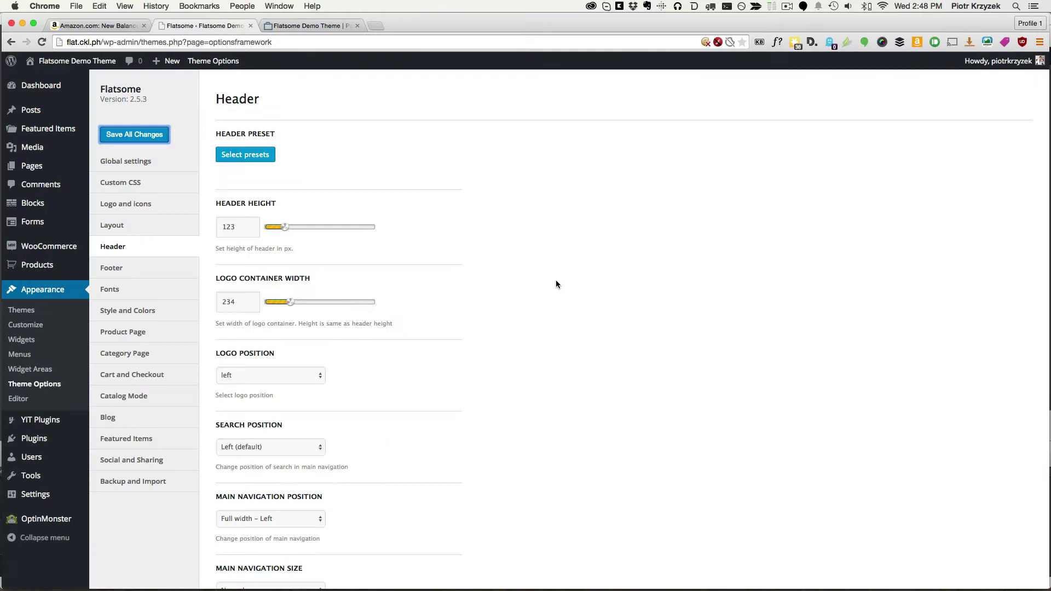
scroll(556, 280, down, 6)
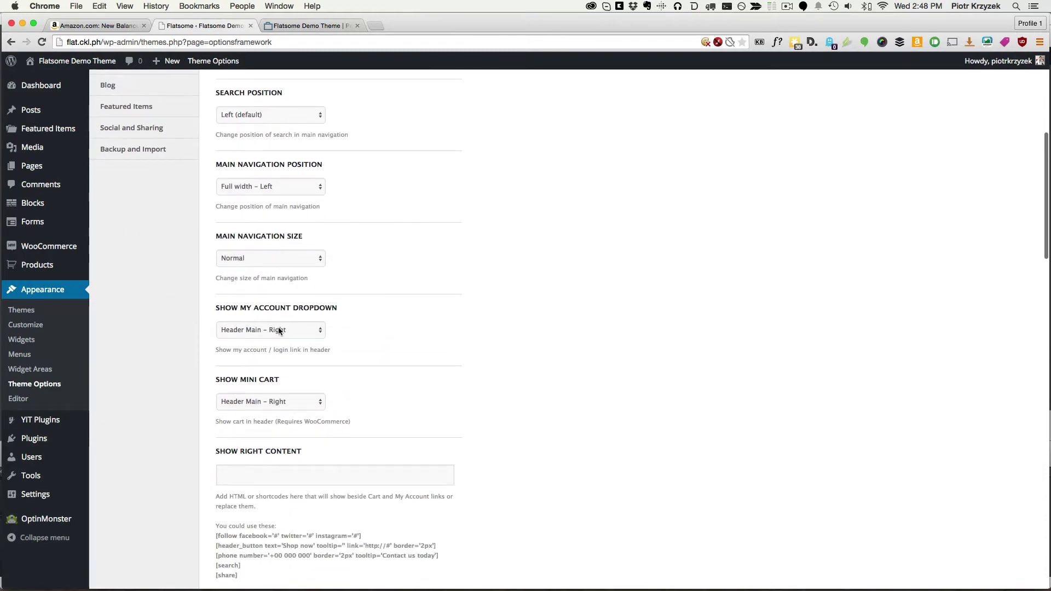
click(278, 328)
click(258, 323)
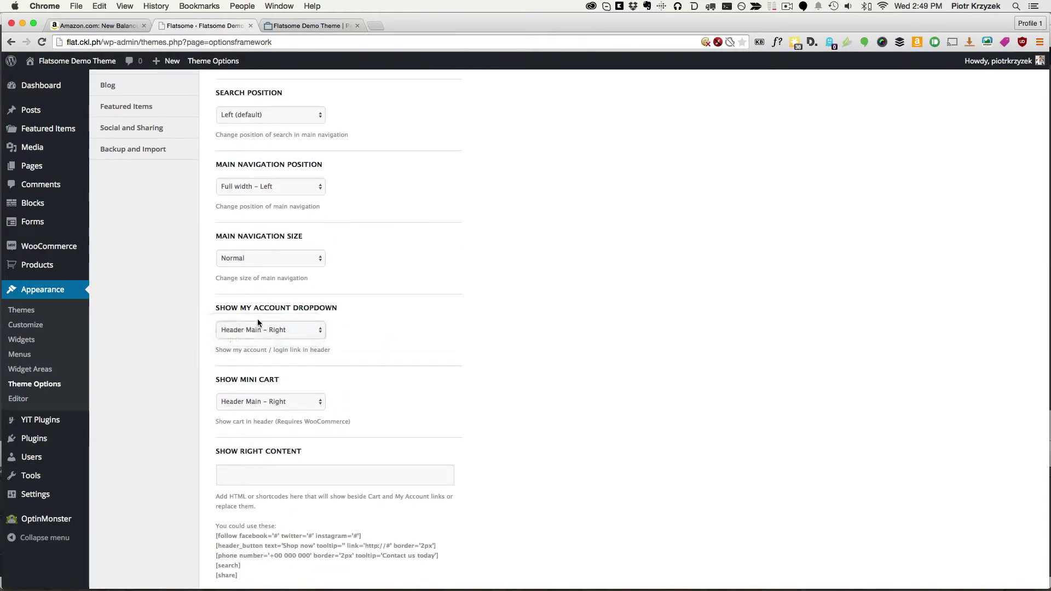
click(280, 399)
click(254, 391)
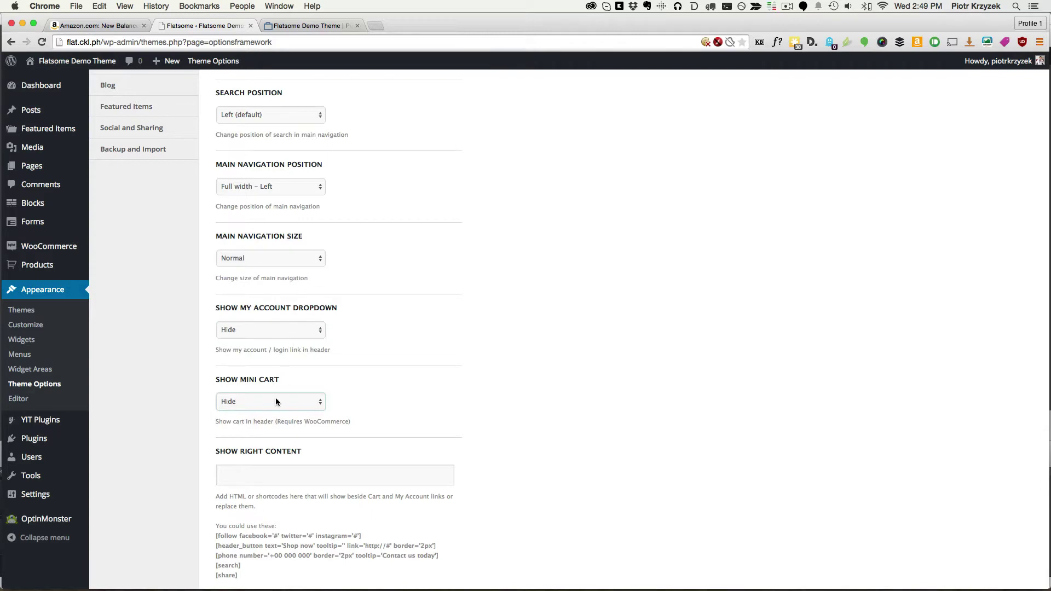
scroll(275, 402, down, 4)
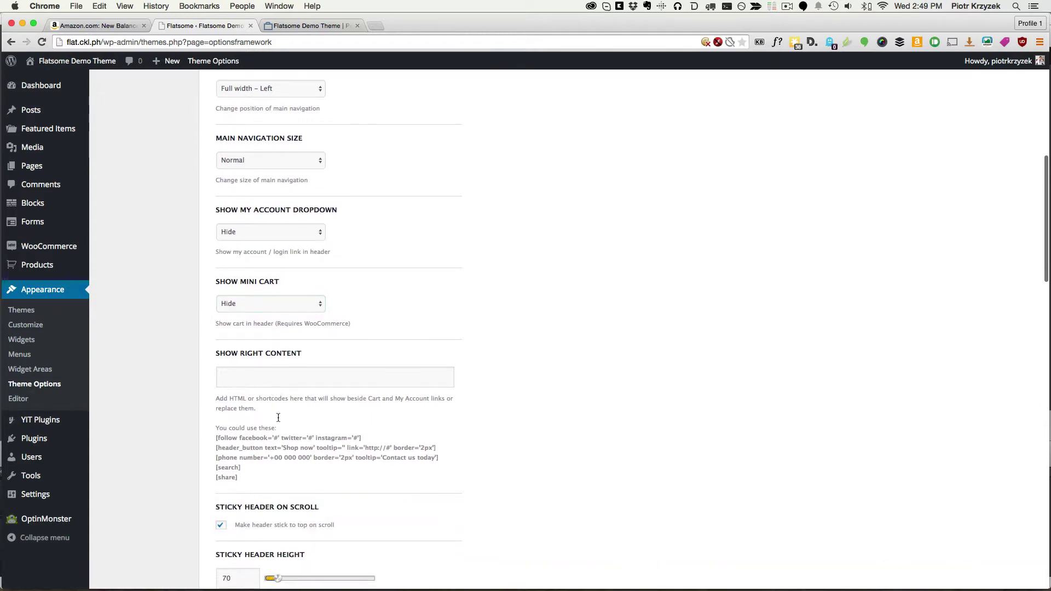
drag(278, 417, 216, 397)
click(242, 407)
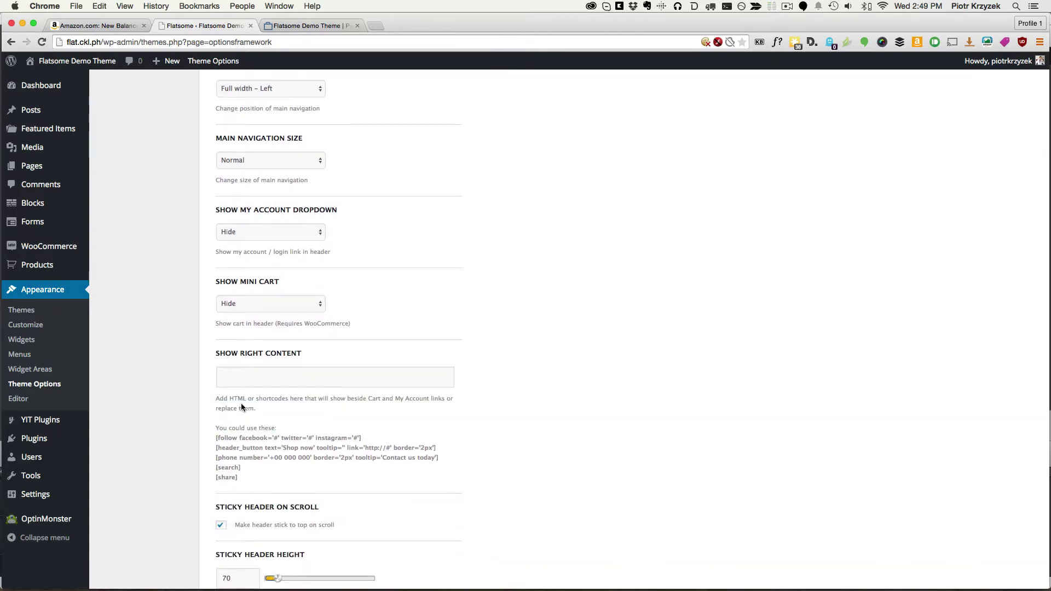
Step: Check the front page, then scroll the Header options down to the Full Width Nav content fields
click(290, 25)
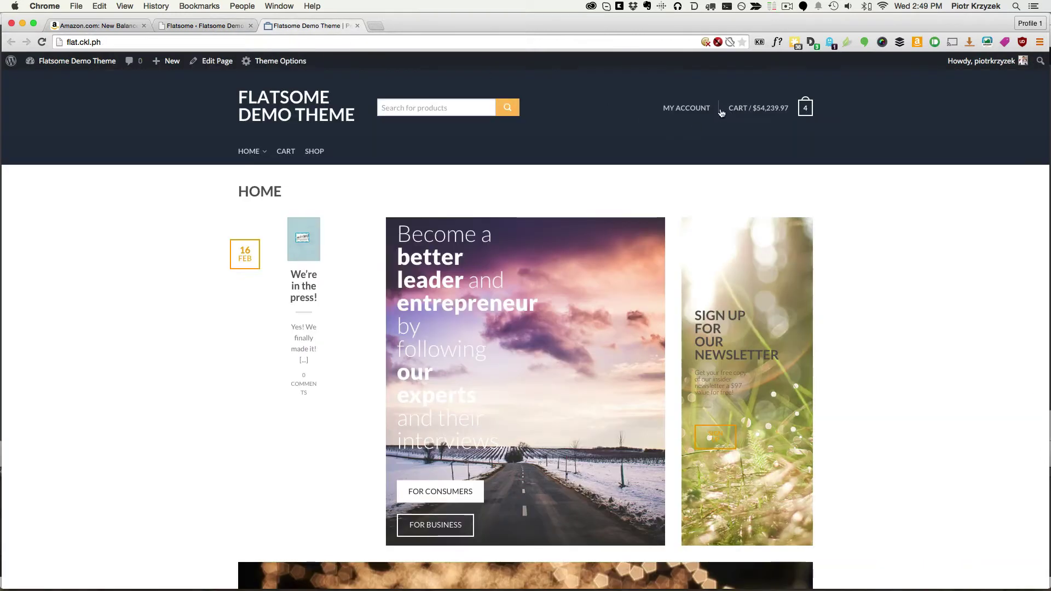
click(193, 25)
scroll(295, 420, down, 2)
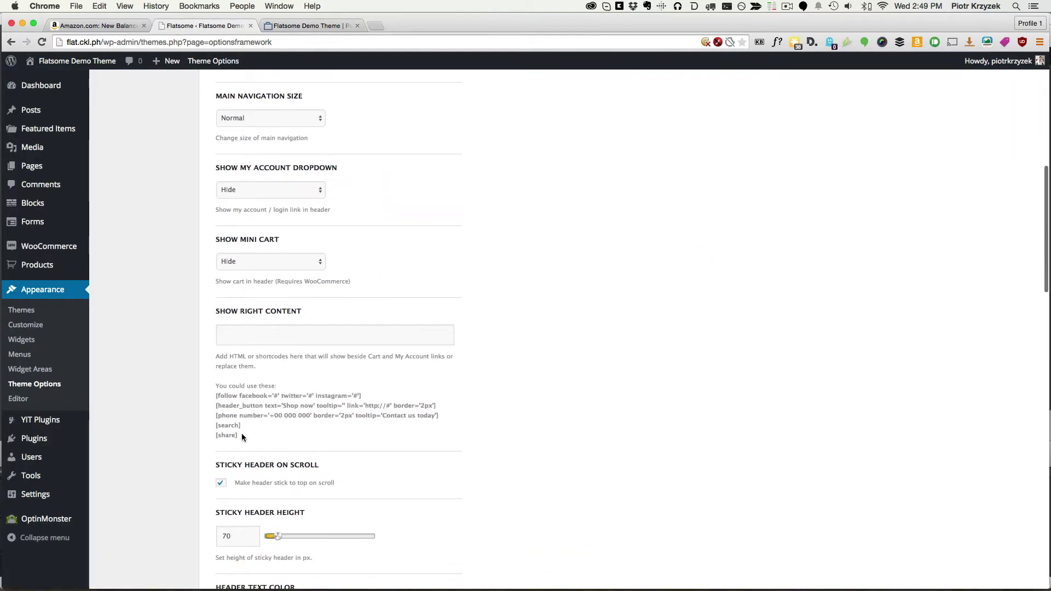
scroll(253, 419, down, 10)
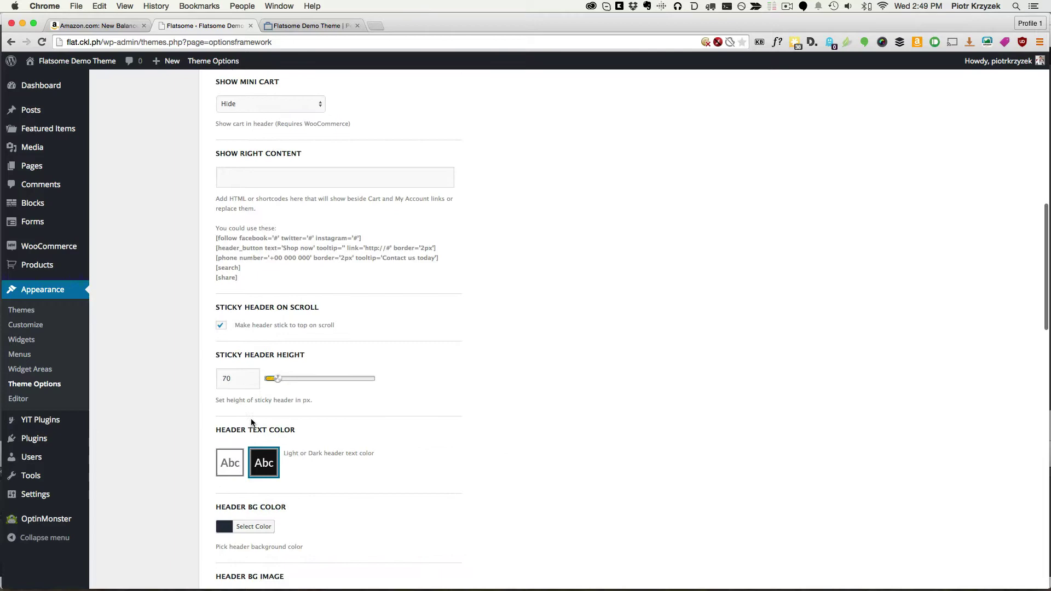
scroll(252, 423, down, 9)
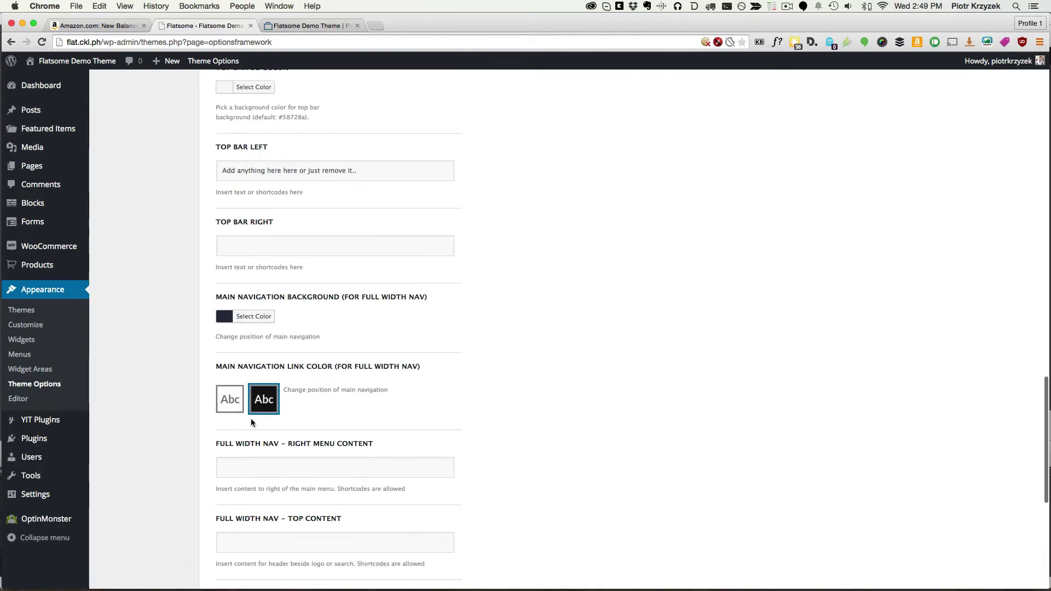
scroll(251, 419, down, 2)
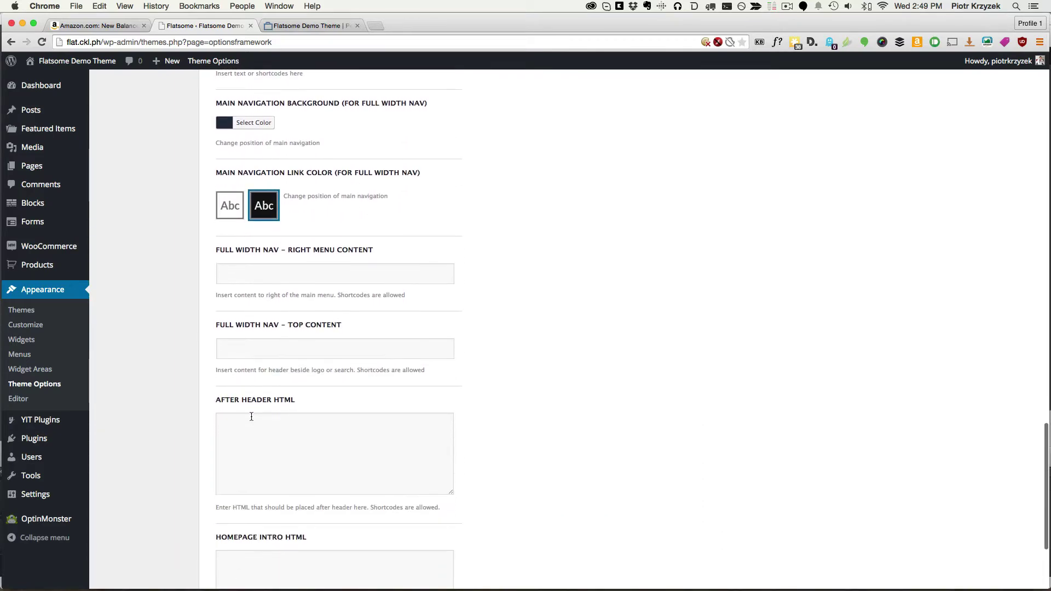
click(252, 339)
scroll(272, 315, down, 3)
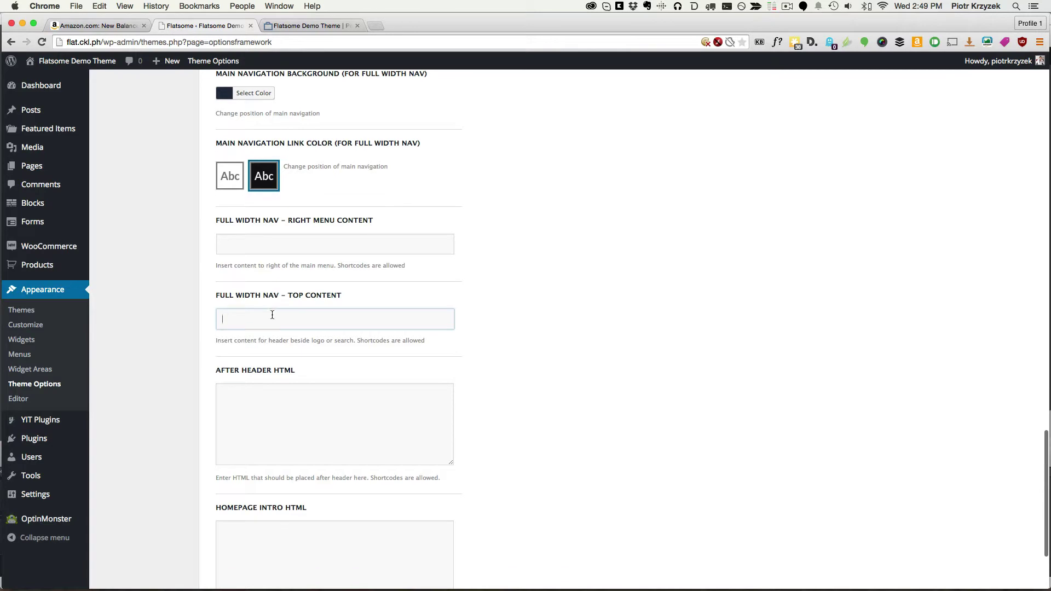
click(323, 202)
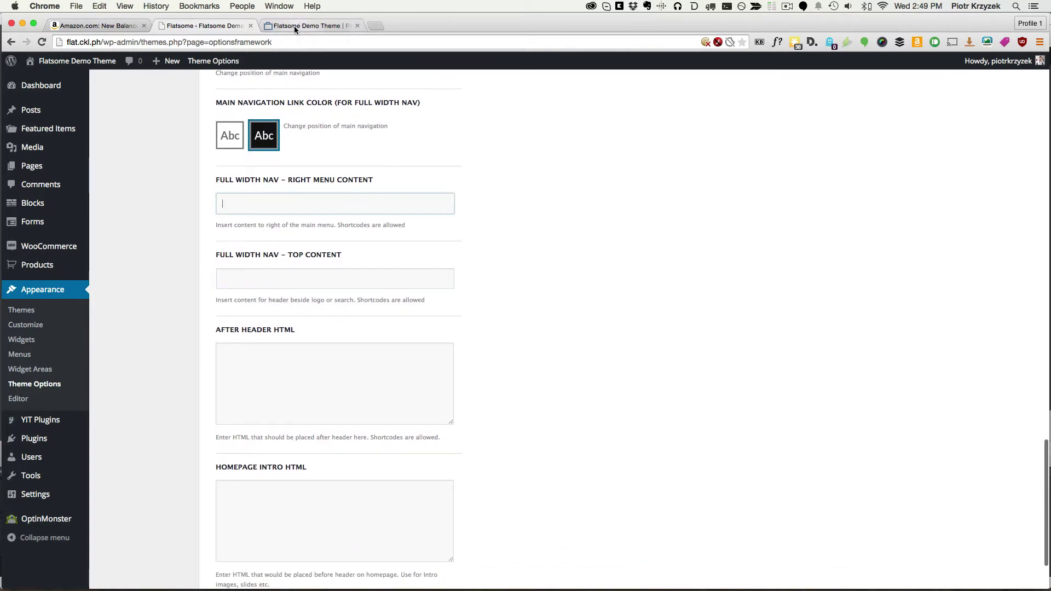
Step: Inspect the live site header, then scroll back to the Full Width Nav – Right Menu Content field
click(329, 26)
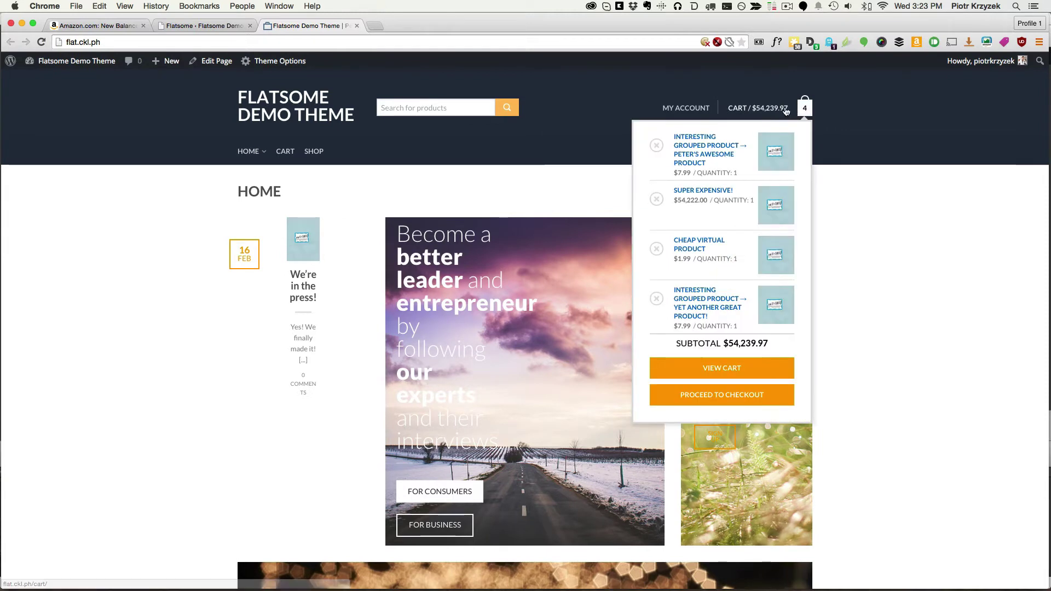
mouse_move(693, 114)
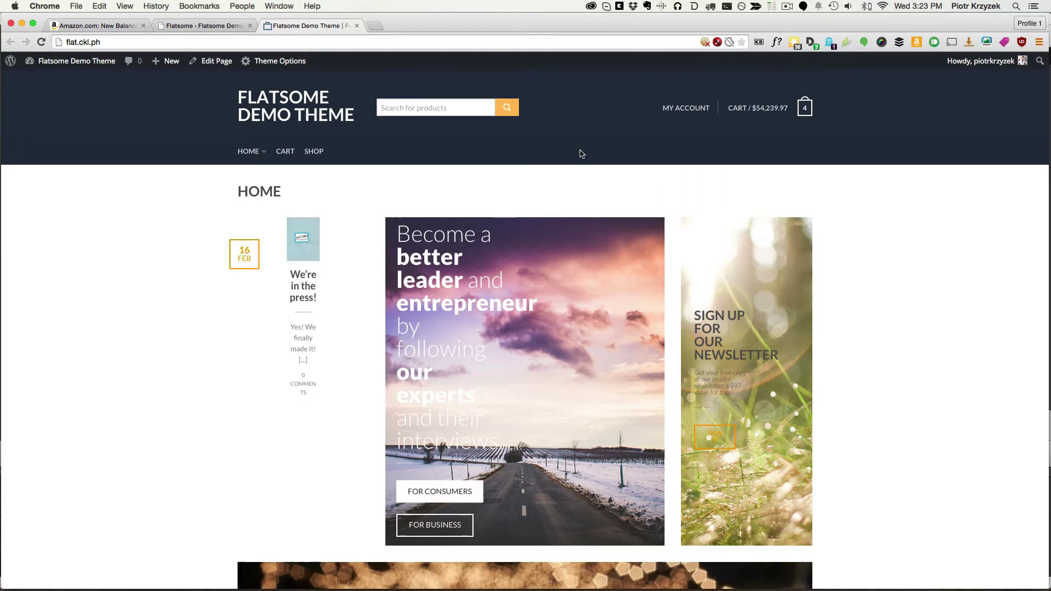
click(173, 26)
scroll(323, 320, down, 15)
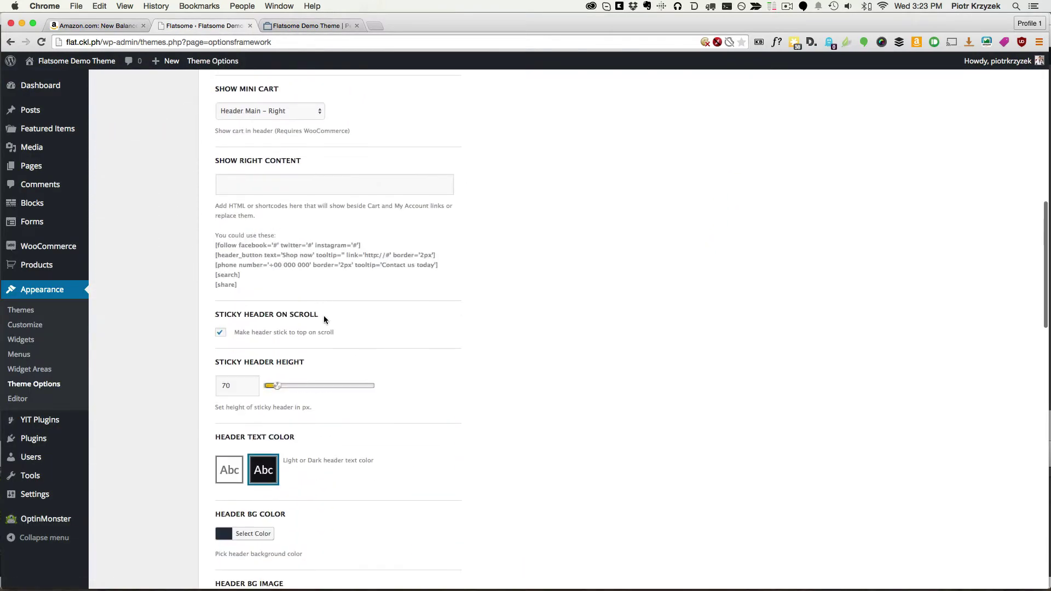
scroll(324, 316, down, 6)
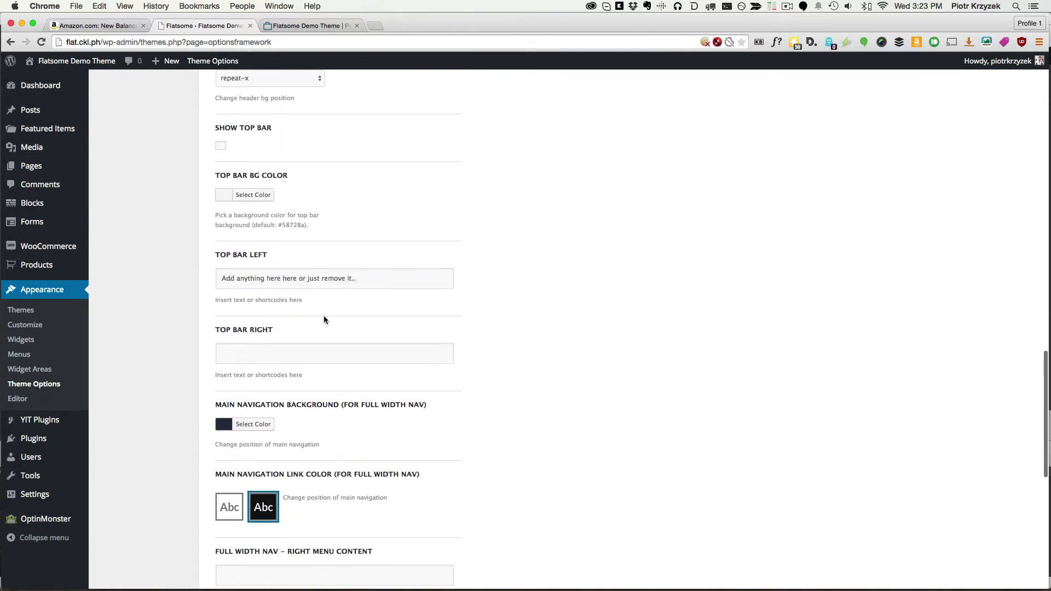
scroll(350, 126, down, 5)
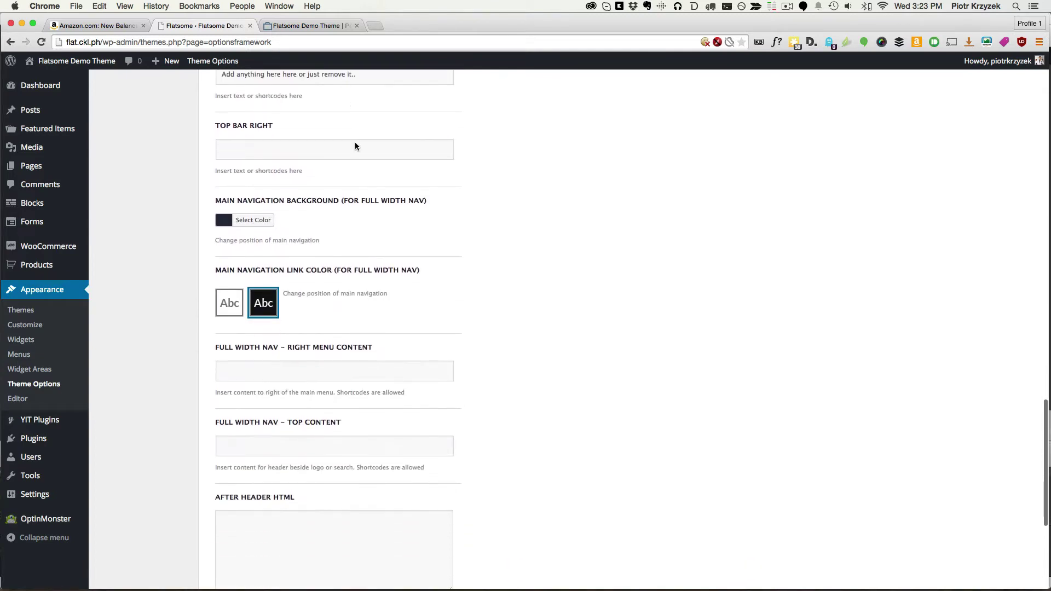
Step: Enter [accountcart] as the Full Width Nav – Right Menu Content and save all changes
click(333, 371)
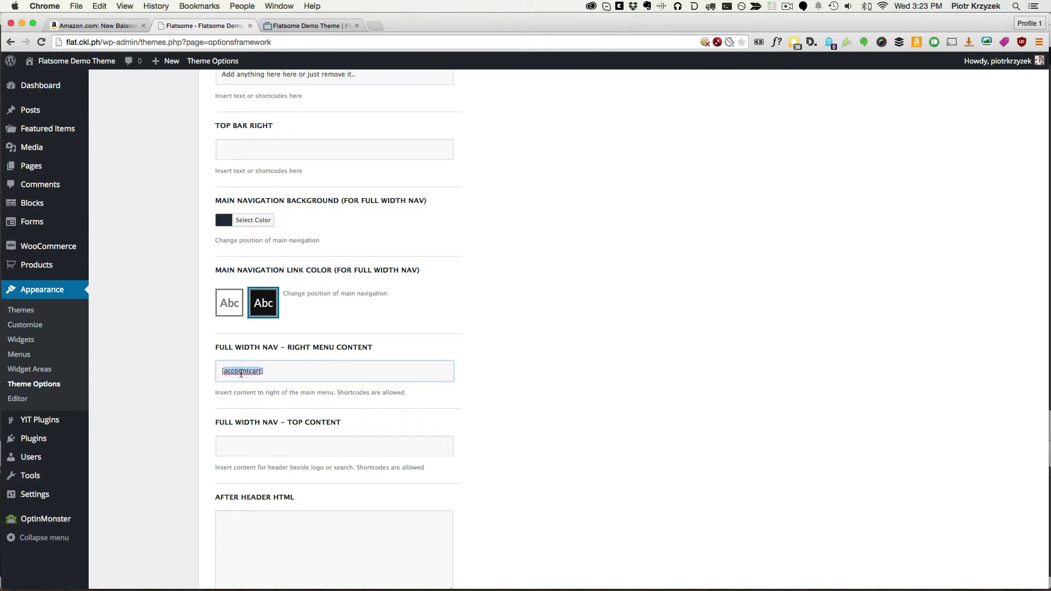
click(468, 392)
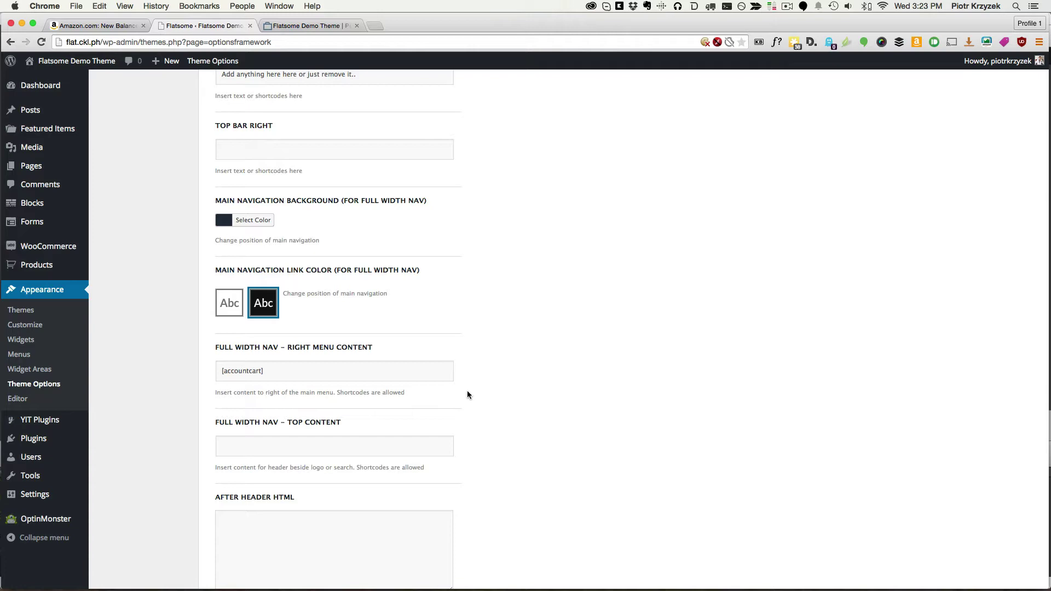
scroll(467, 389, down, 5)
click(249, 522)
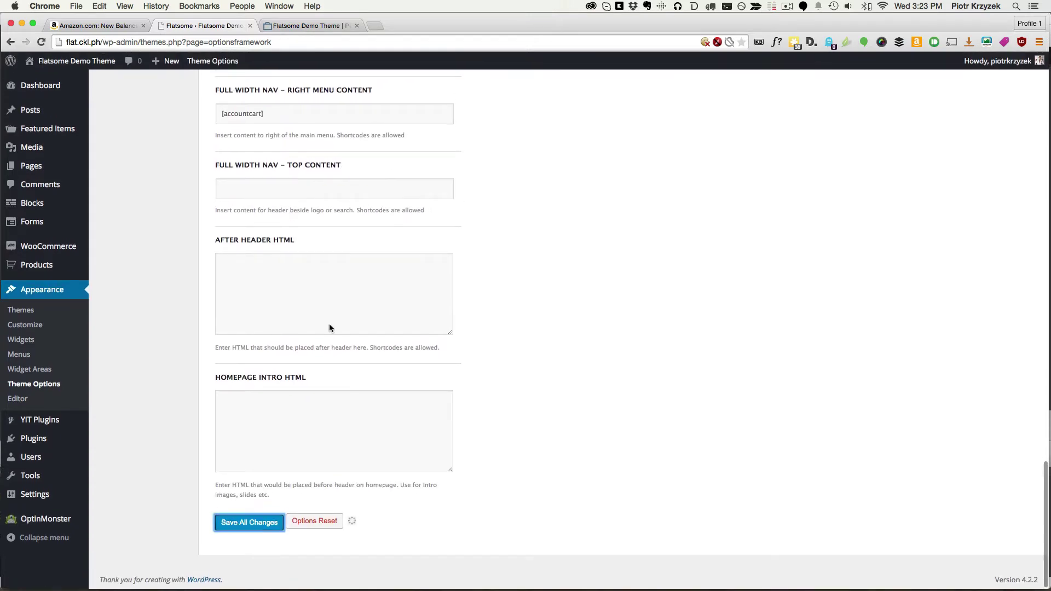
Step: Reload the live site and inspect the new My Account dropdown in the navigation bar
click(305, 26)
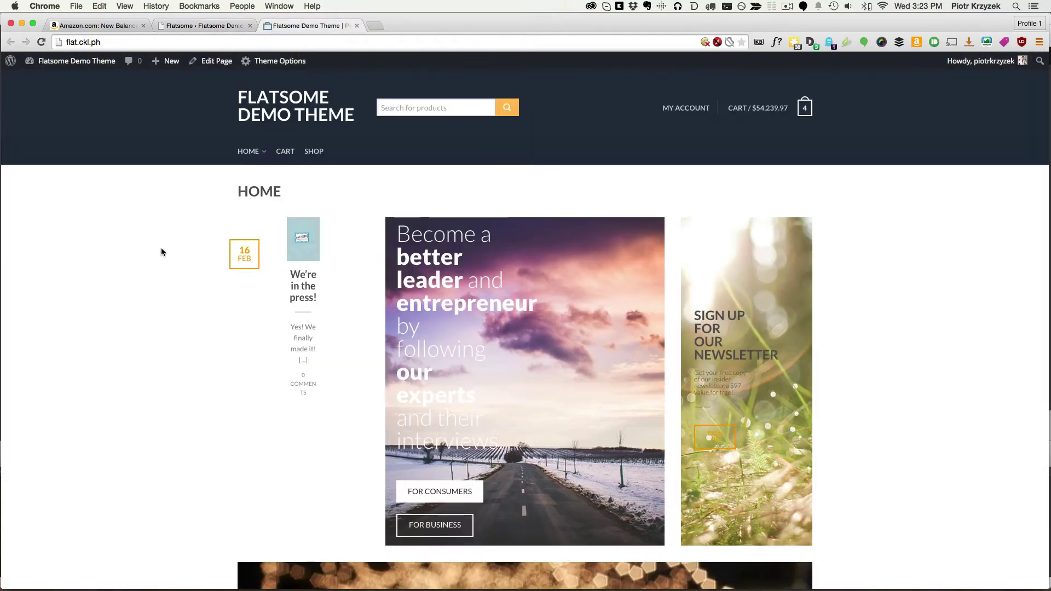
key(super+r)
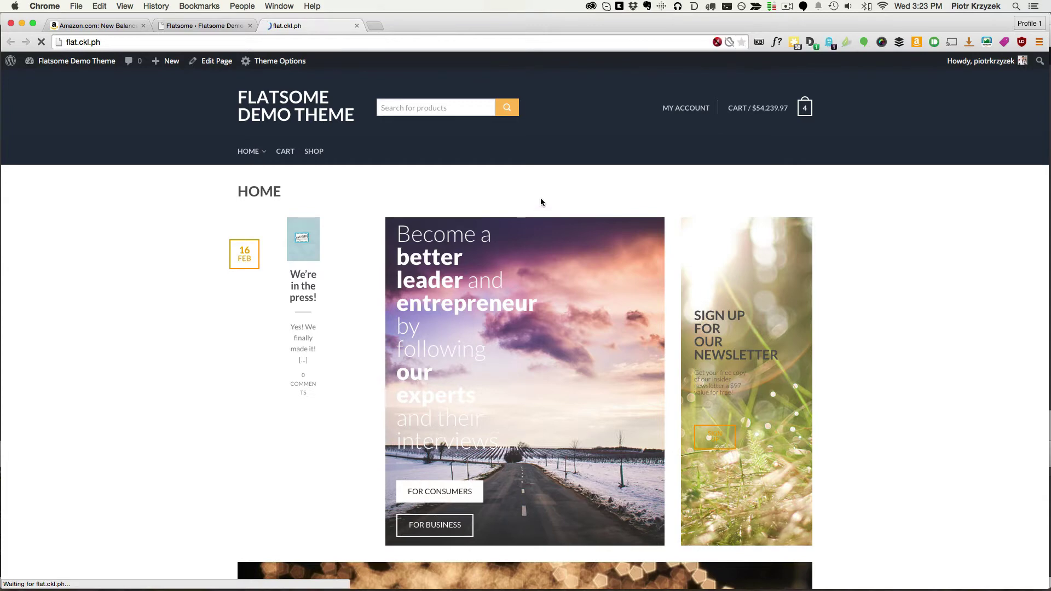
mouse_move(686, 159)
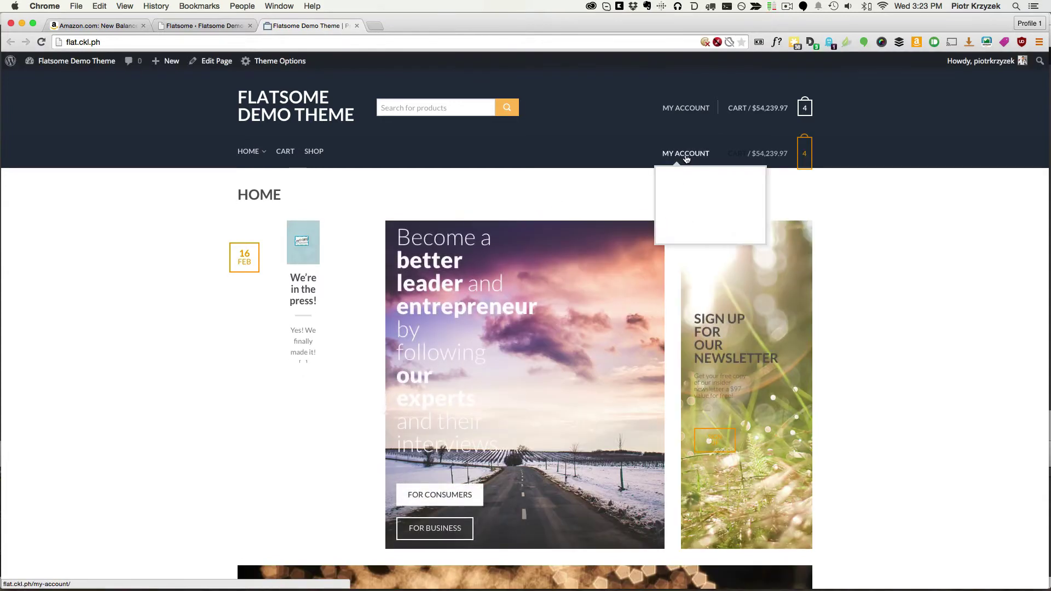
drag(718, 218, 681, 179)
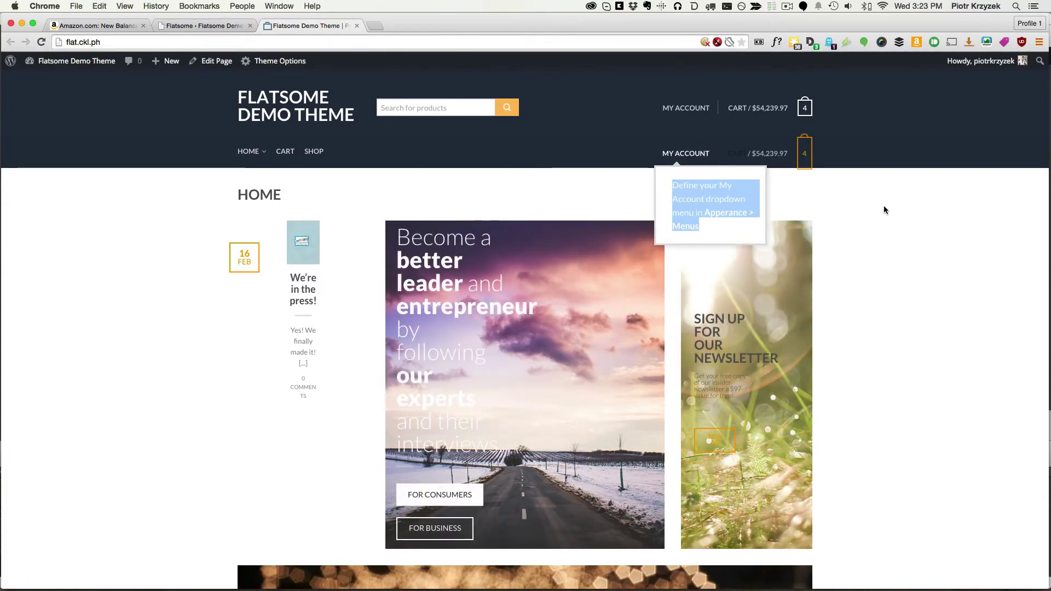
mouse_move(755, 153)
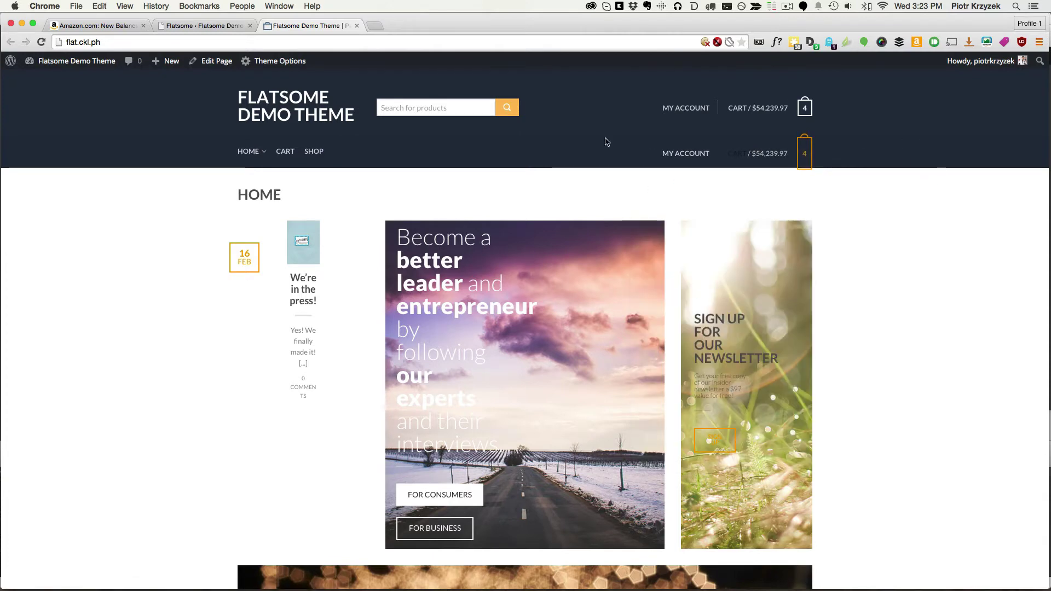
Step: Hide the My Account dropdown, check Show Mini Cart, and save all changes
click(213, 28)
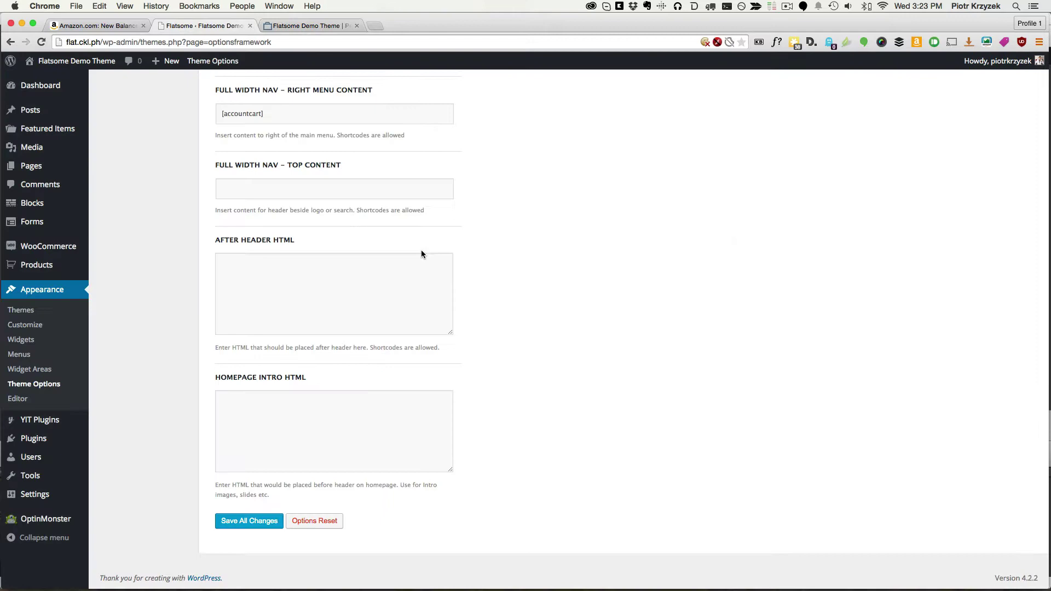
scroll(425, 262, up, 15)
scroll(424, 261, up, 5)
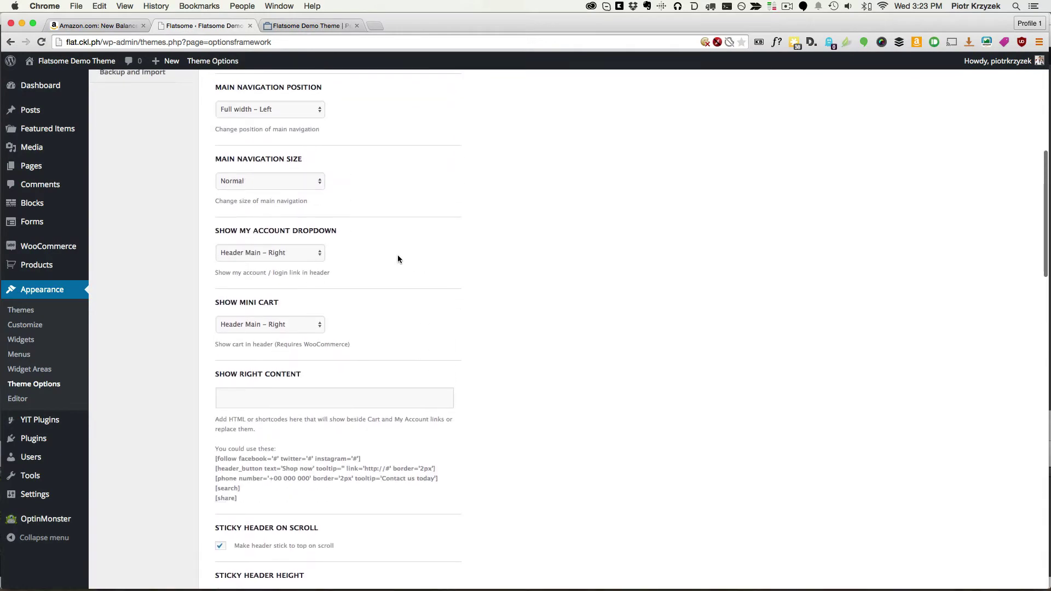
click(309, 252)
click(274, 240)
click(247, 324)
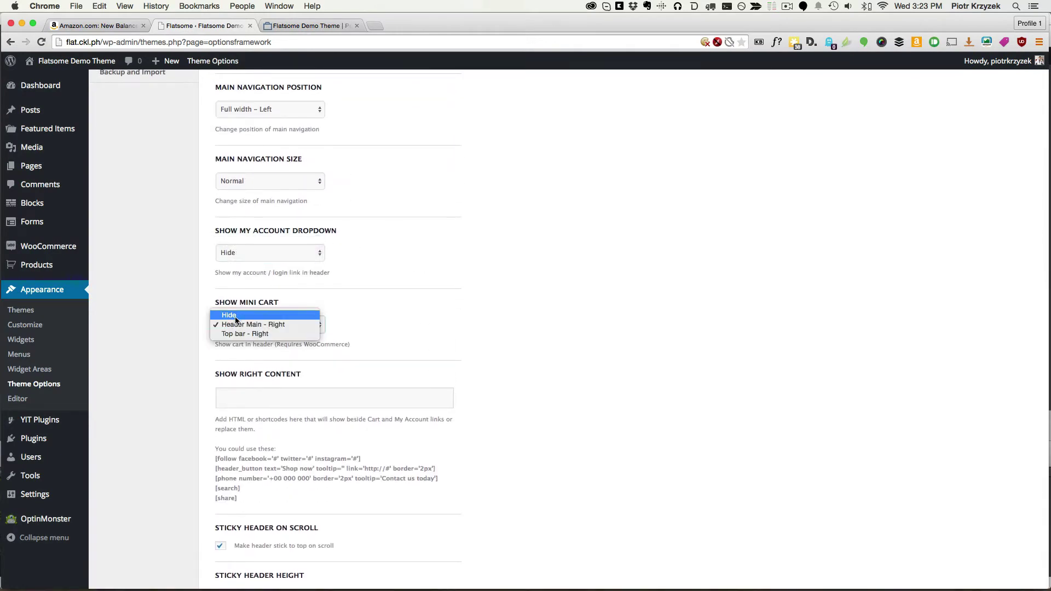
click(238, 321)
scroll(219, 328, down, 20)
click(260, 524)
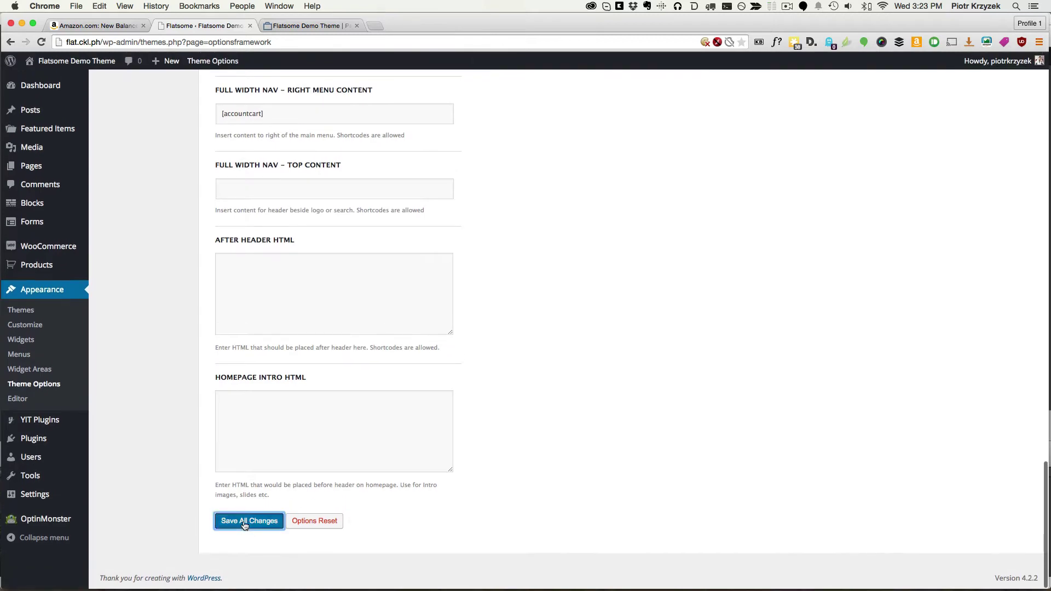
Step: Reload the site to check the CART / $54,239.97 label beside My Account in the nav bar
click(324, 27)
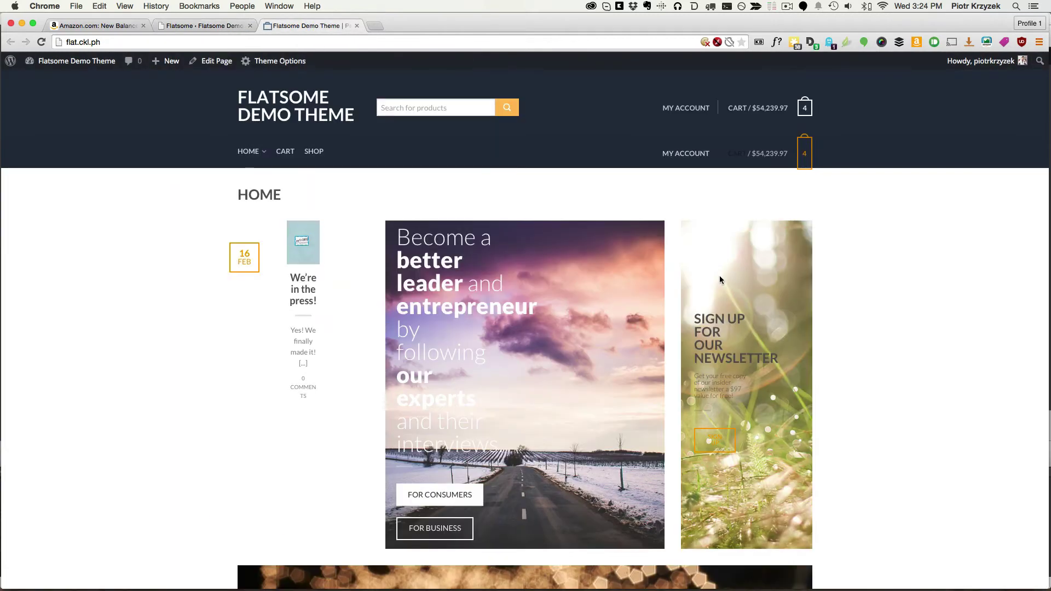
key(super+r)
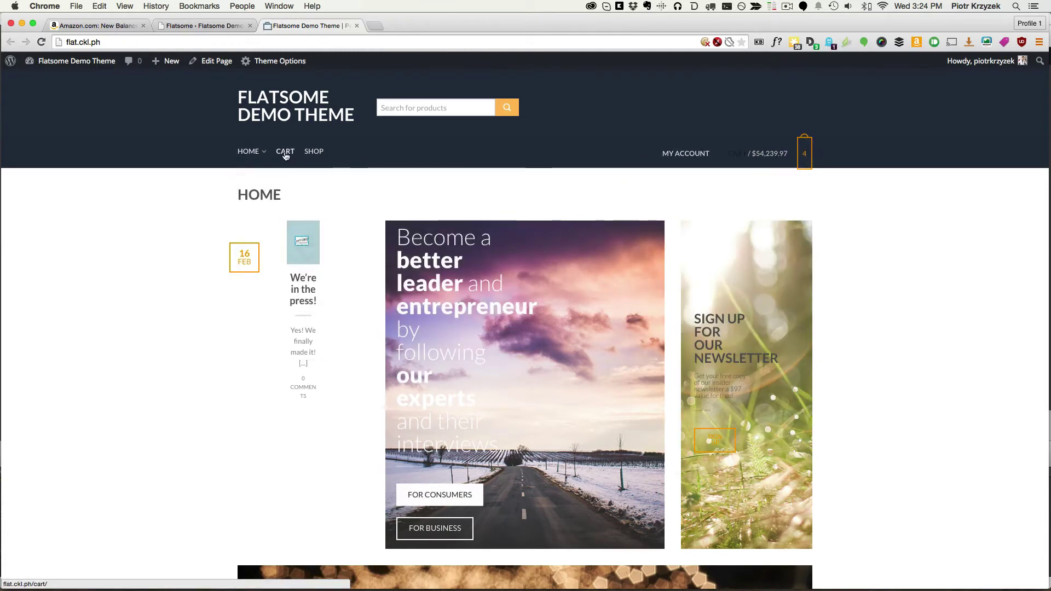
mouse_move(239, 153)
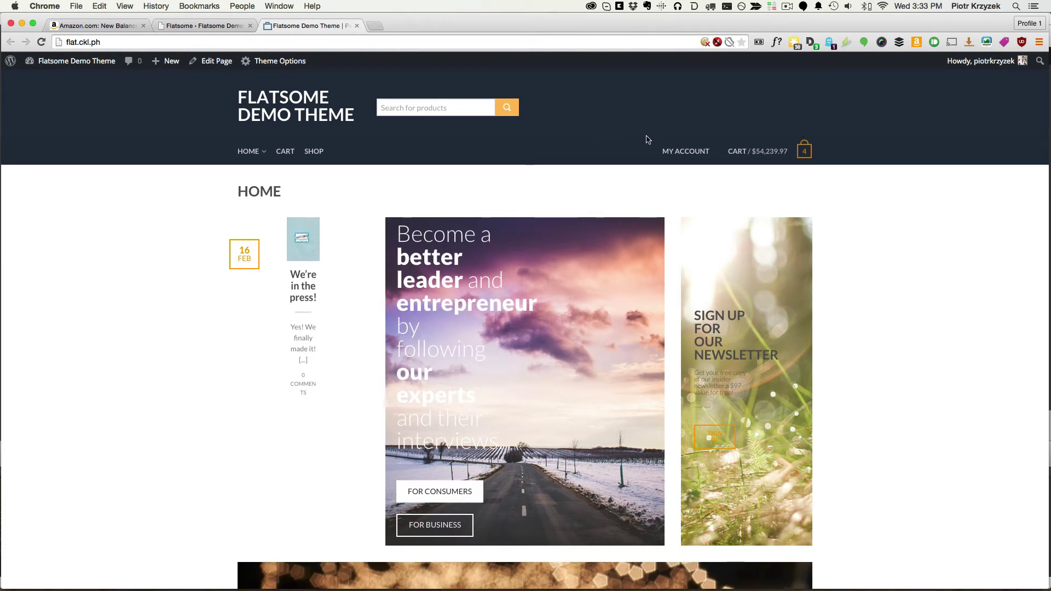
mouse_move(751, 159)
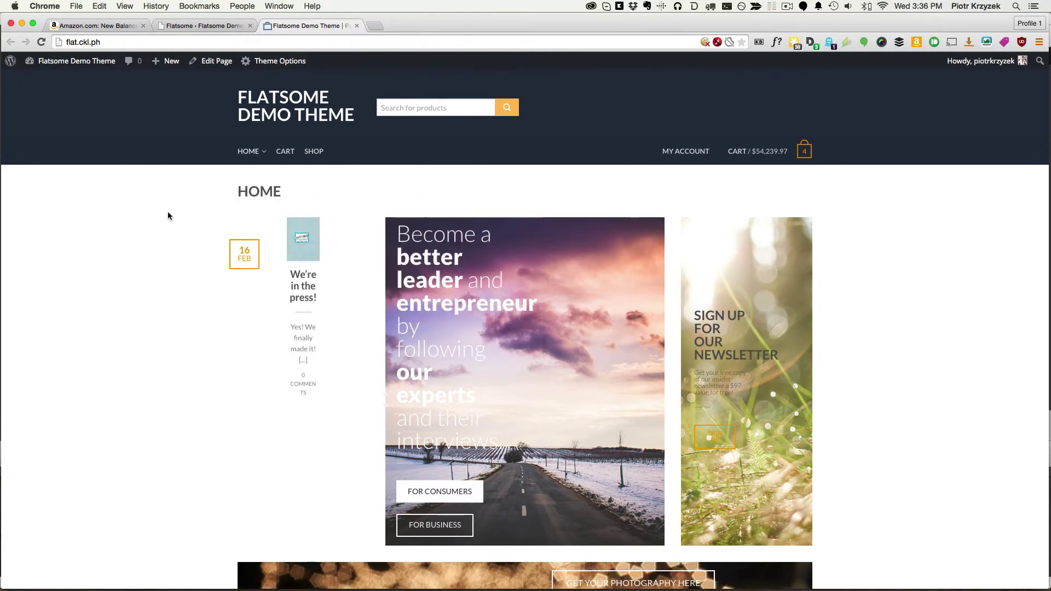
Step: Try the product search field and scroll through the demo home page
click(426, 107)
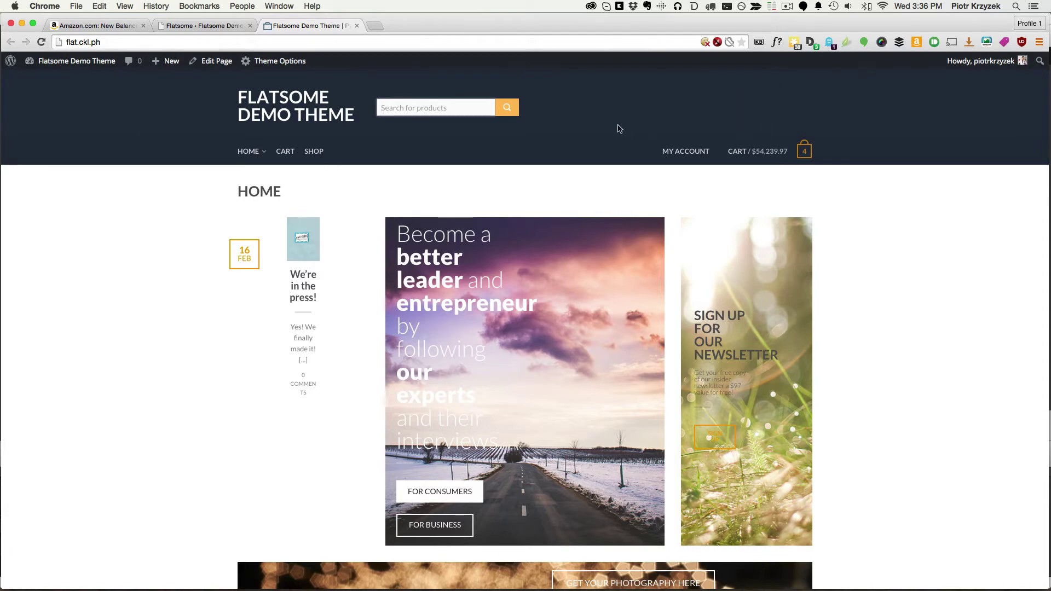
scroll(183, 287, down, 5)
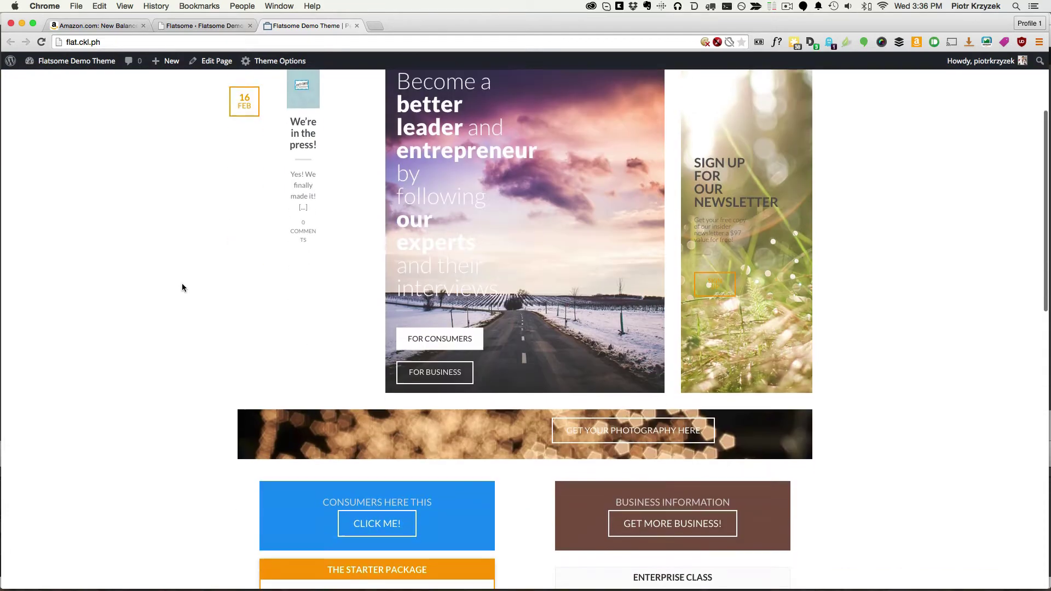
scroll(181, 284, down, 1)
scroll(182, 253, down, 2)
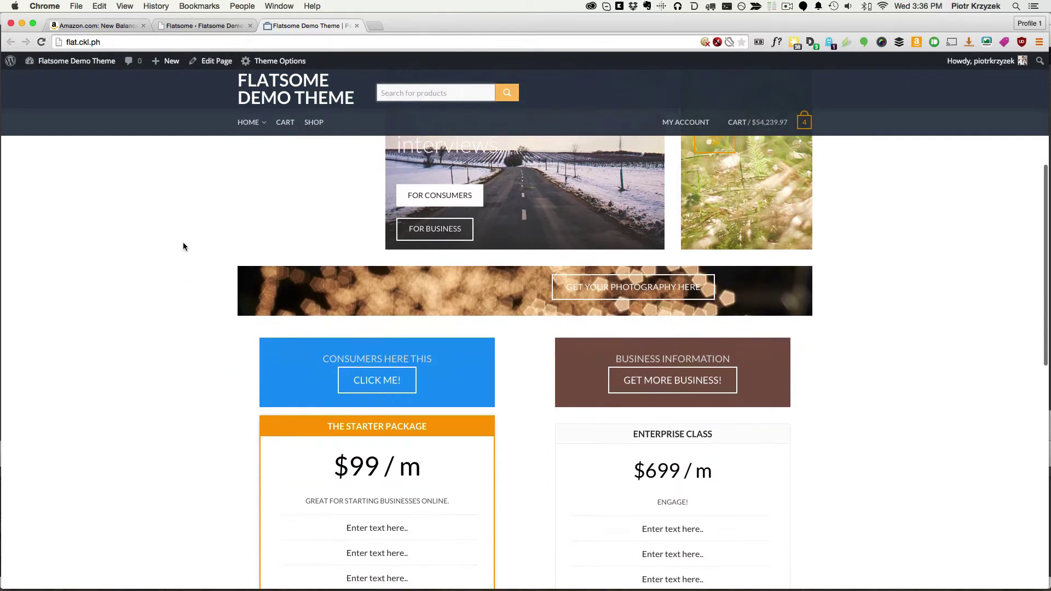
scroll(182, 242, up, 4)
scroll(183, 247, up, 4)
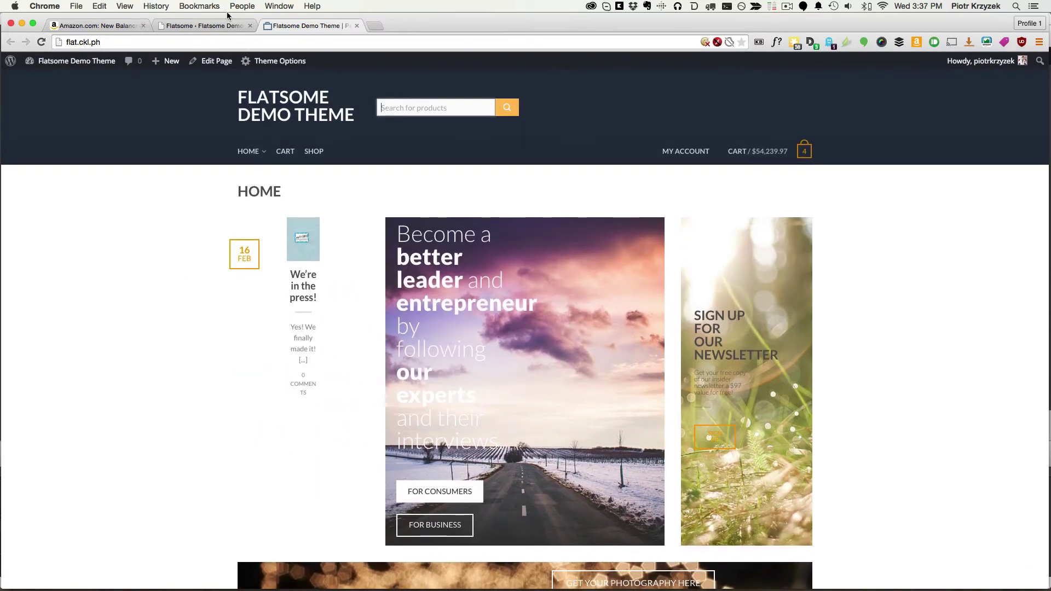
Step: Review the Header theme settings and save them with Cmd+S
click(197, 26)
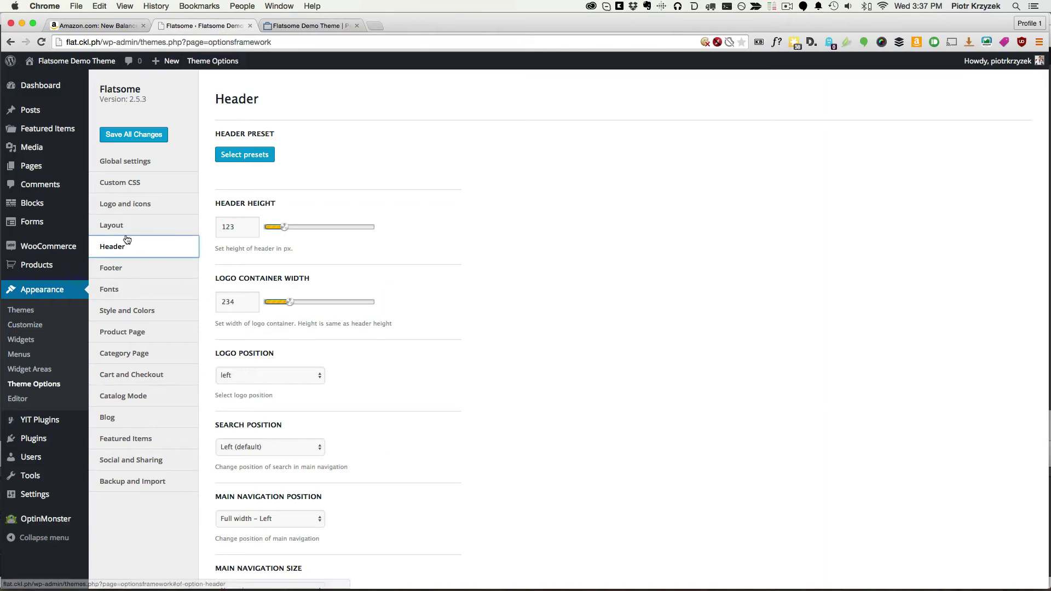
scroll(438, 345, down, 10)
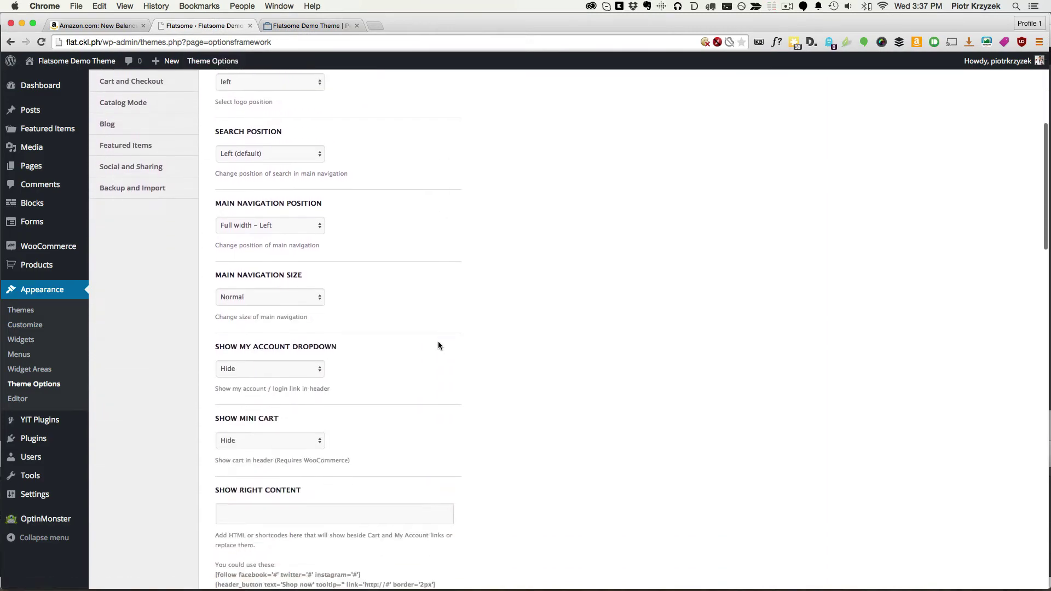
scroll(437, 345, down, 6)
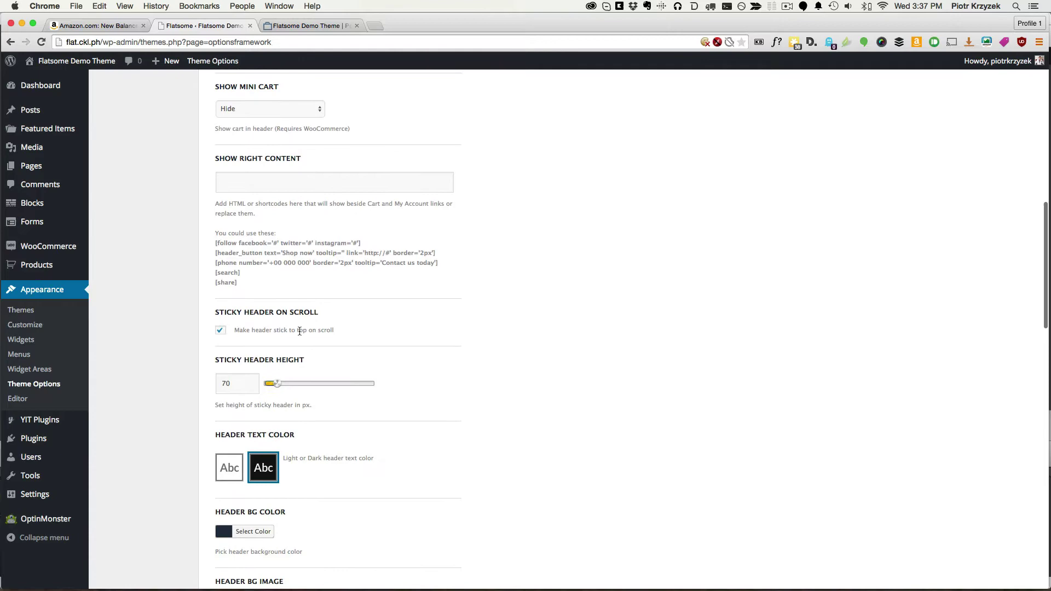
scroll(403, 328, up, 15)
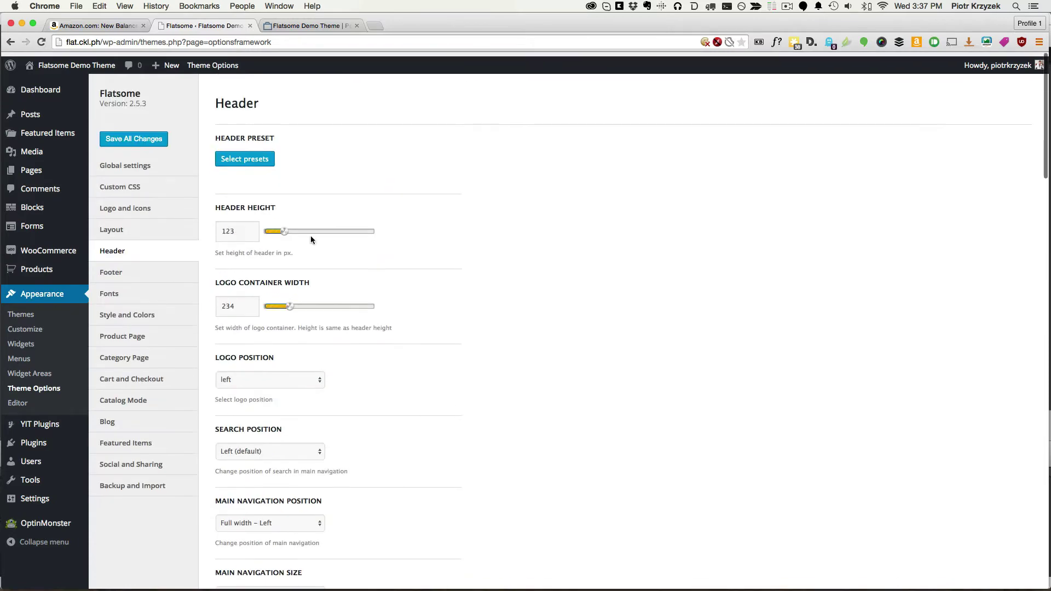
key(super+s)
Step: Reload the demo site and scroll it to see the wider product search bar
click(301, 27)
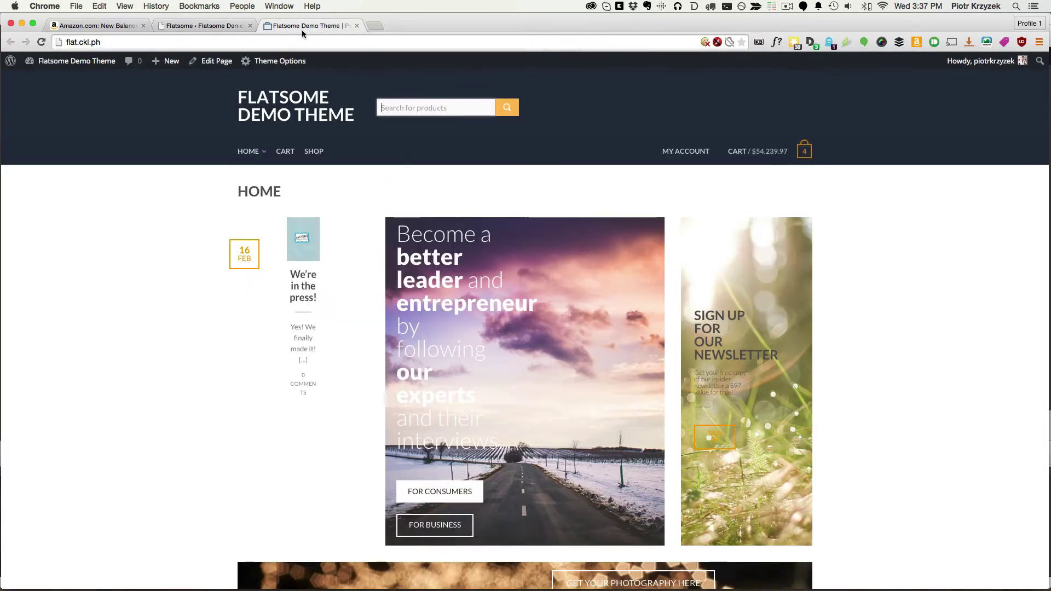
key(super+r)
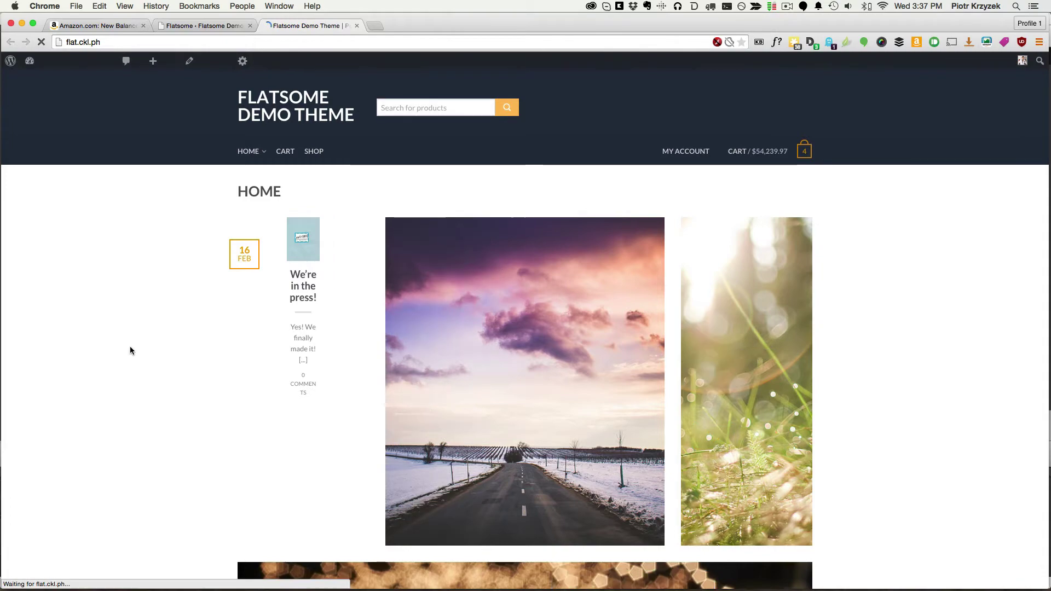
scroll(130, 346, down, 3)
scroll(130, 350, down, 7)
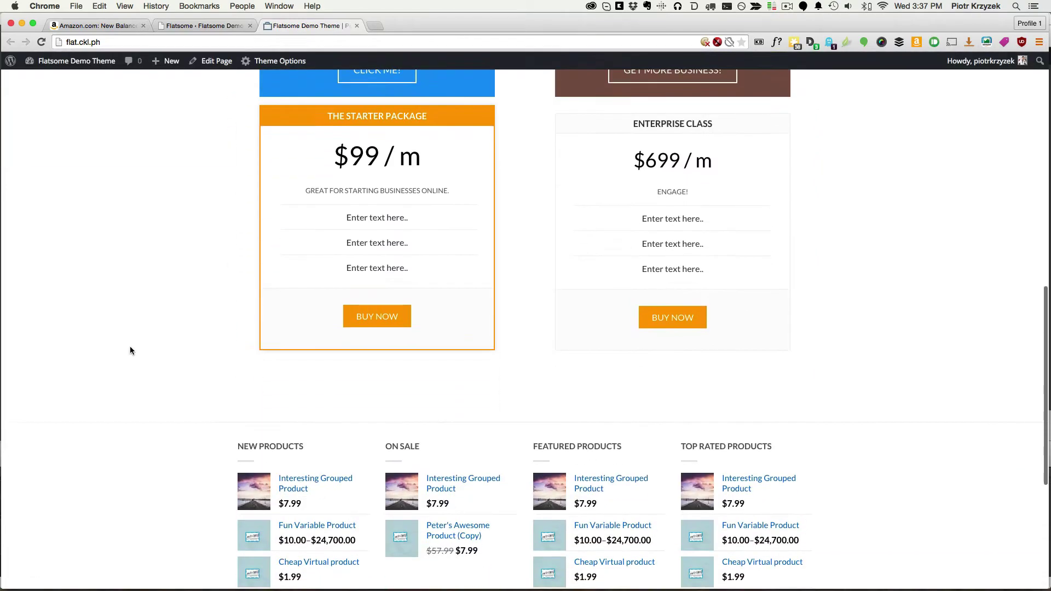
scroll(130, 350, up, 9)
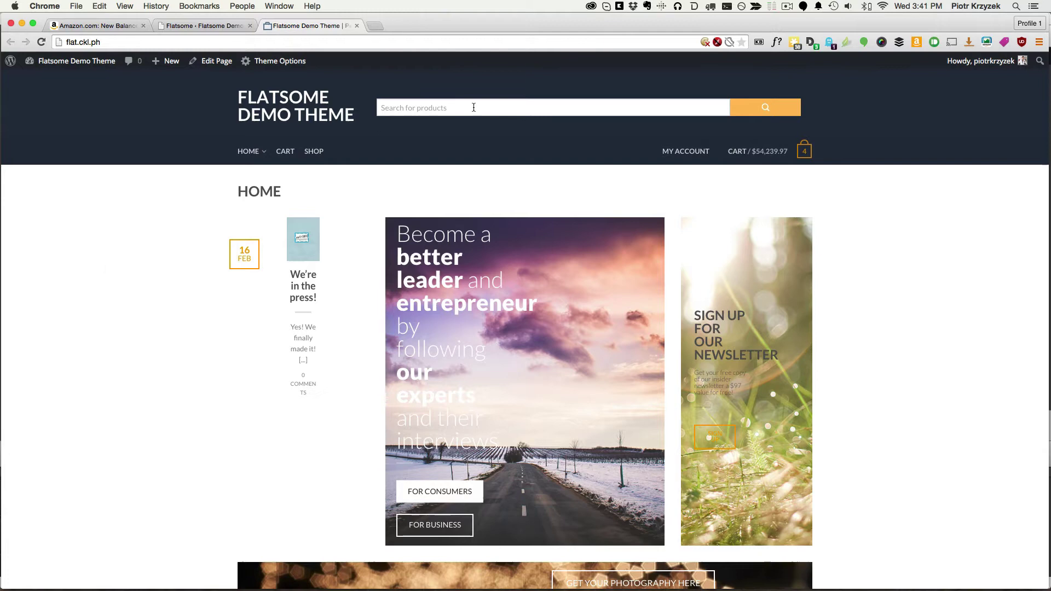
Step: Test the search field, then paste '.wide-nav-search form { width: 775px; }' atop Custom CSS
click(447, 108)
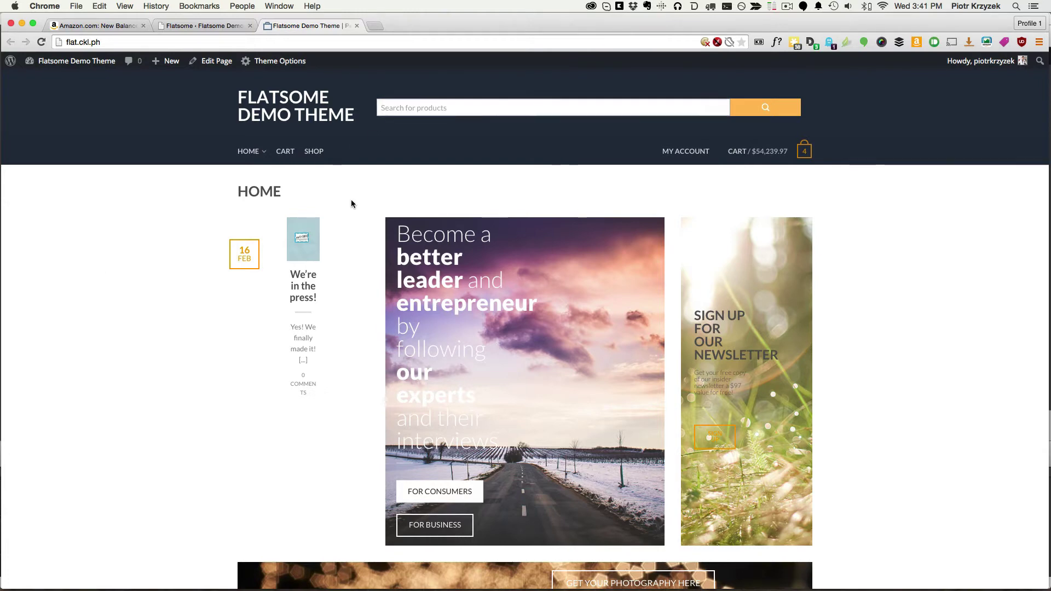
click(202, 29)
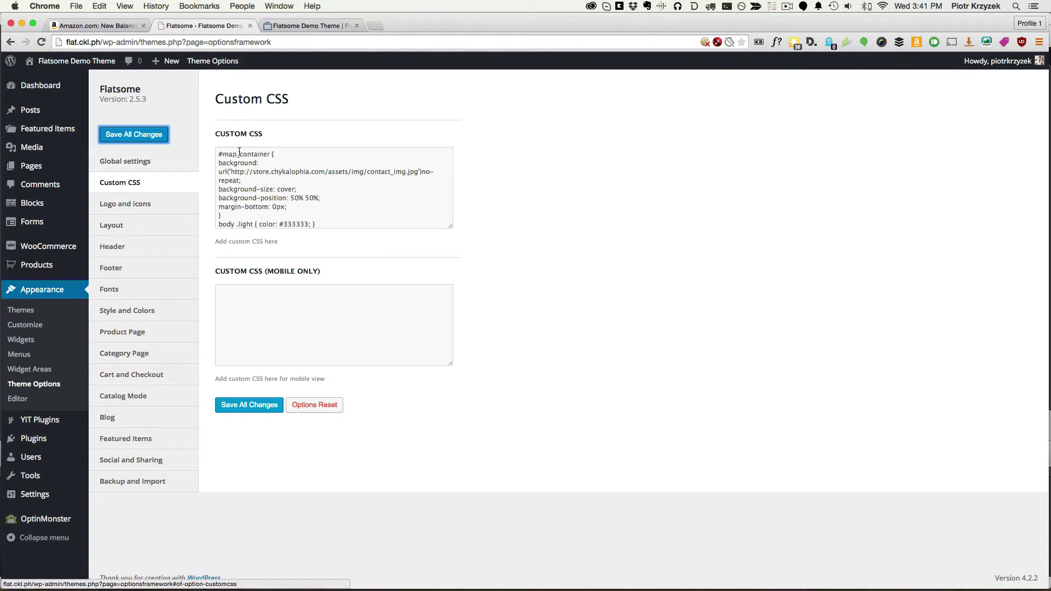
click(216, 156)
key(Return)
key(Return)
key(Up)
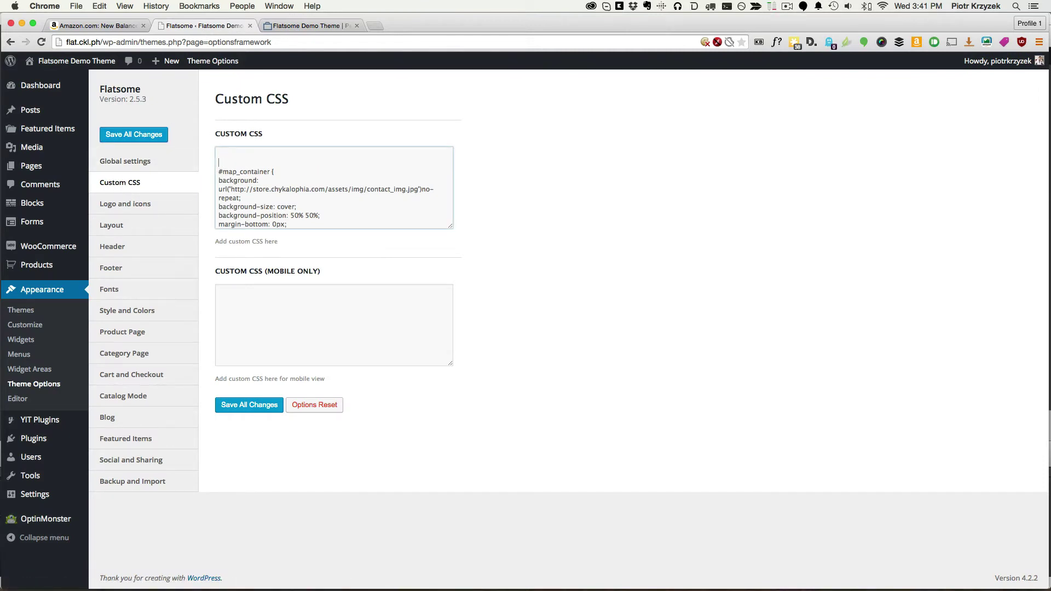
text(.wide-nav-search form)
Step: Save the custom CSS and reload the demo site to apply it
click(223, 404)
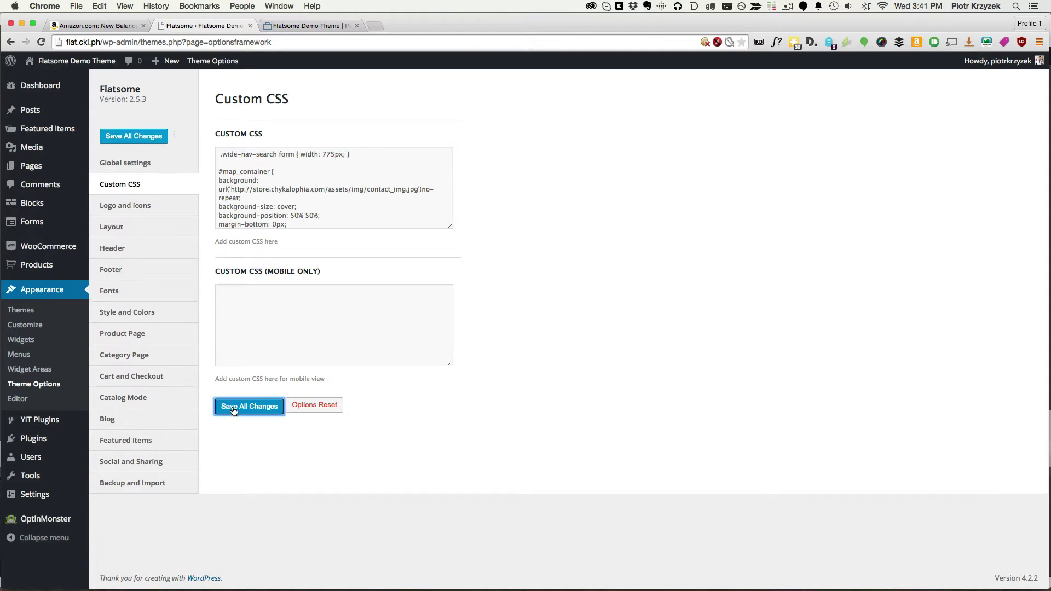
click(314, 26)
key(super+r)
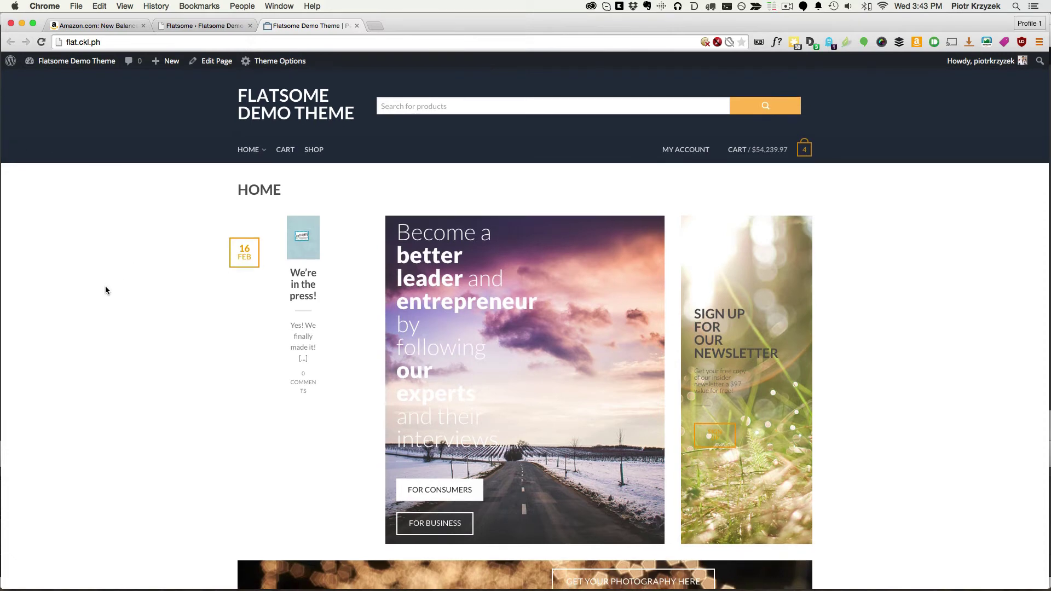
scroll(105, 288, down, 10)
scroll(106, 290, down, 7)
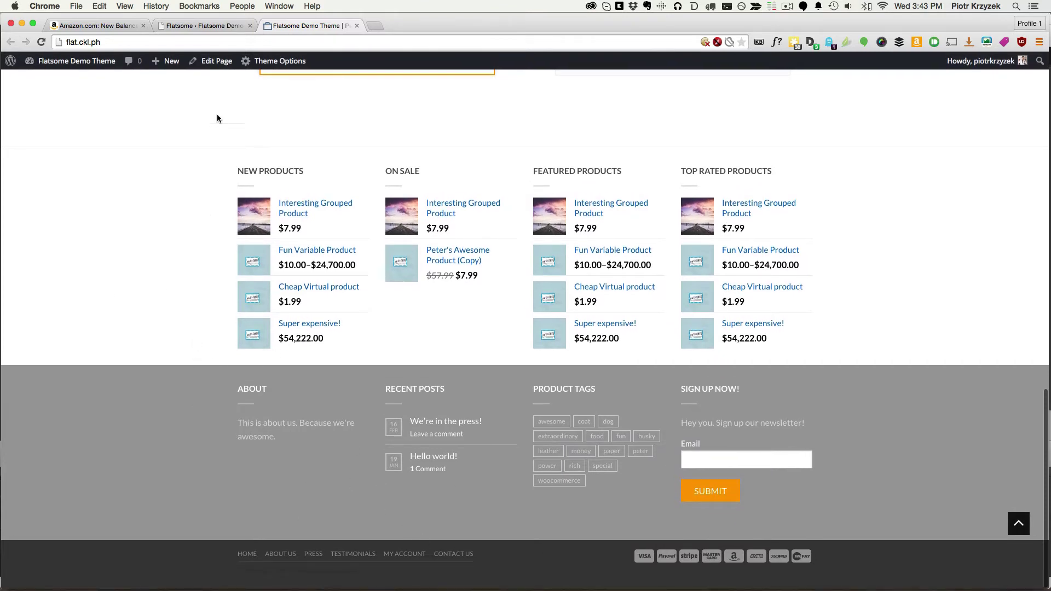
Step: Set the Footer 2 background colour to white in the Footer settings
click(179, 26)
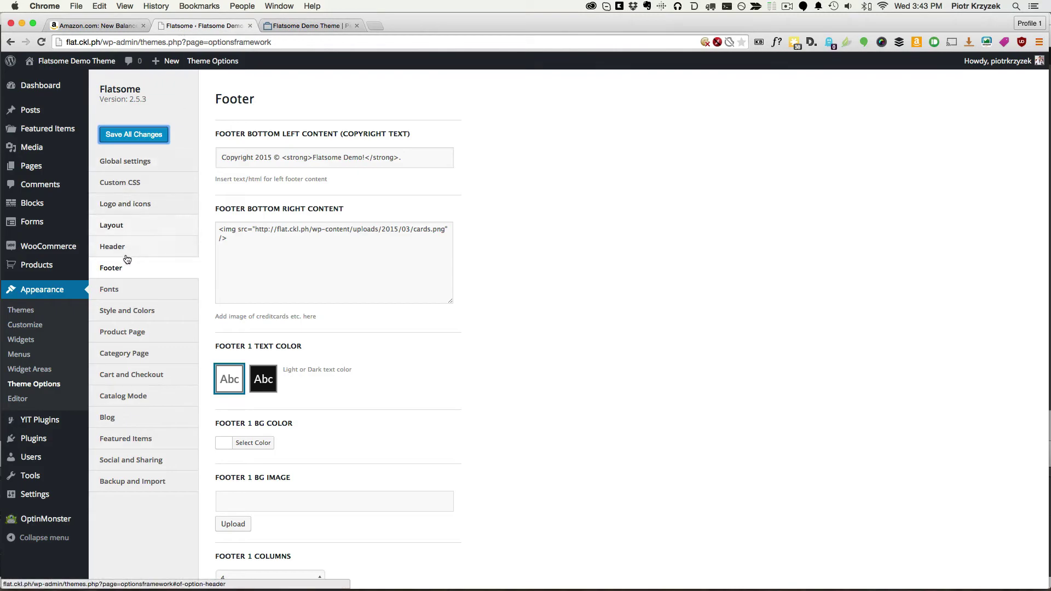
click(166, 268)
scroll(386, 392, down, 10)
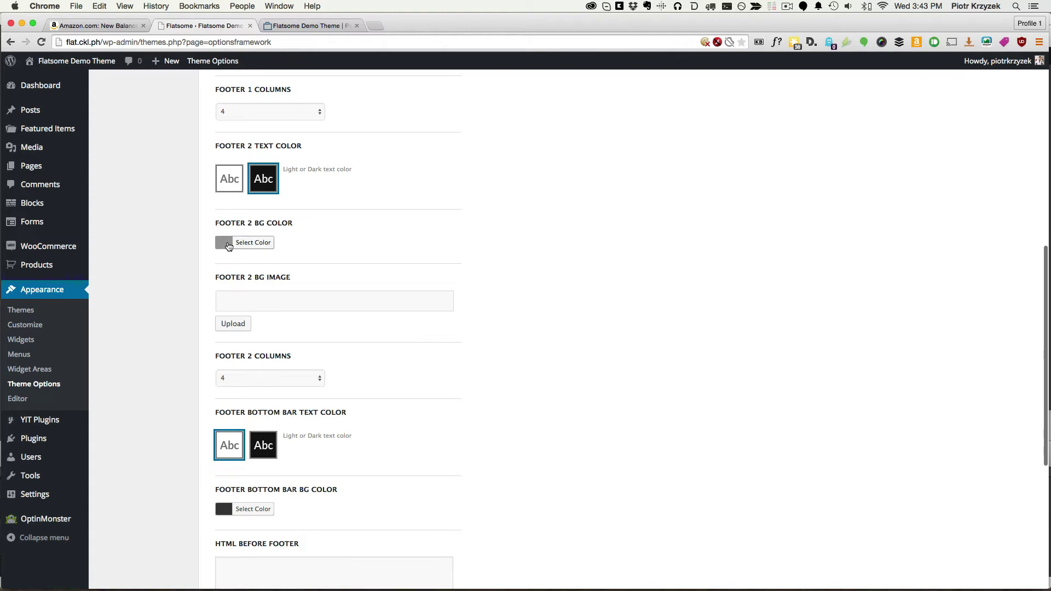
click(246, 242)
drag(235, 284, 173, 248)
click(616, 311)
Step: Make the bottom bar background white, choose the light Abc text option, and save
scroll(616, 312, down, 5)
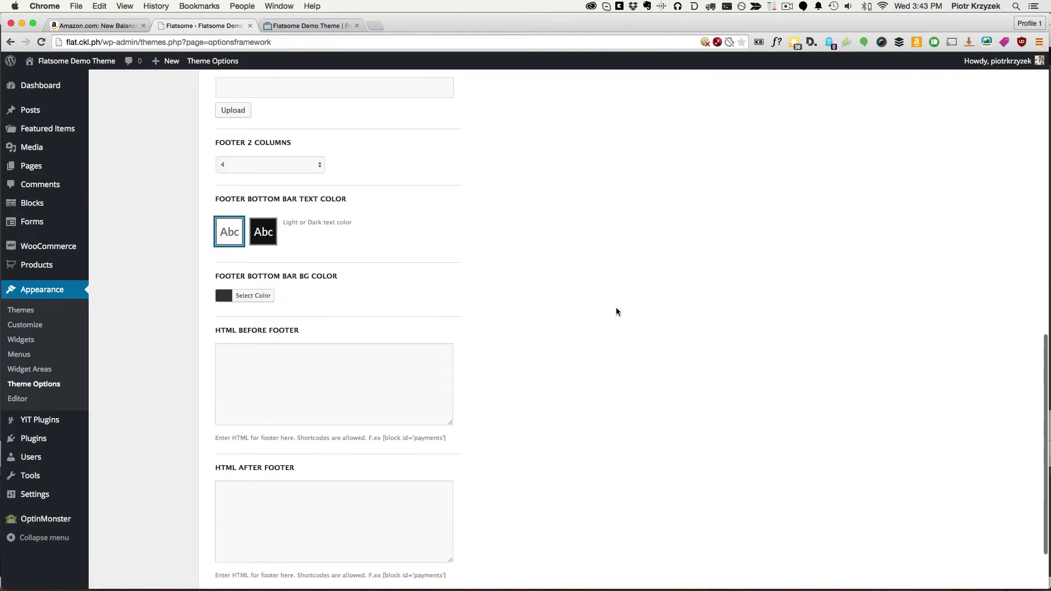
click(225, 290)
drag(246, 333, 146, 263)
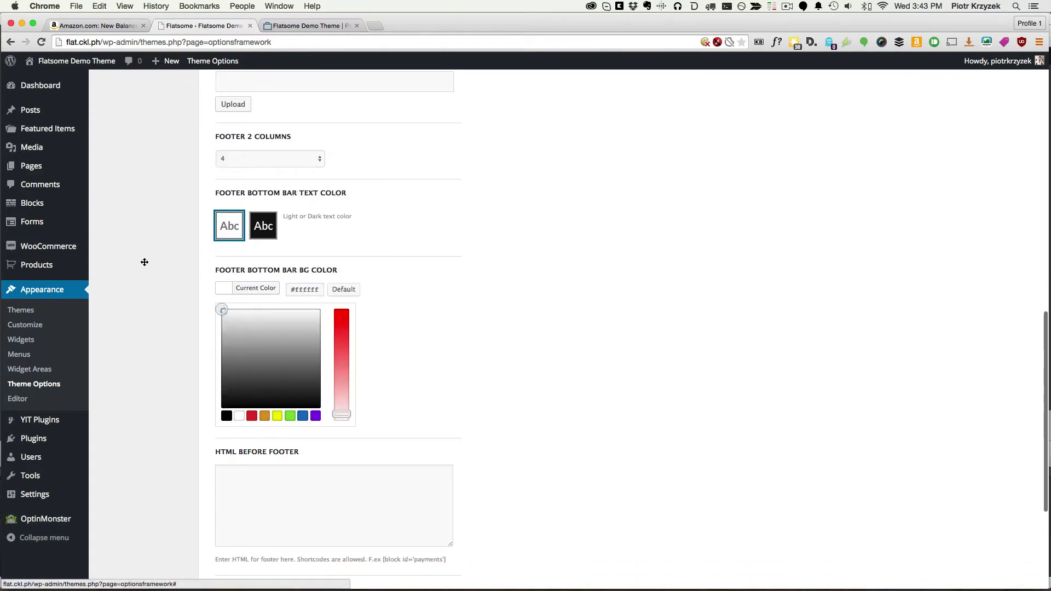
click(606, 277)
scroll(468, 251, up, 4)
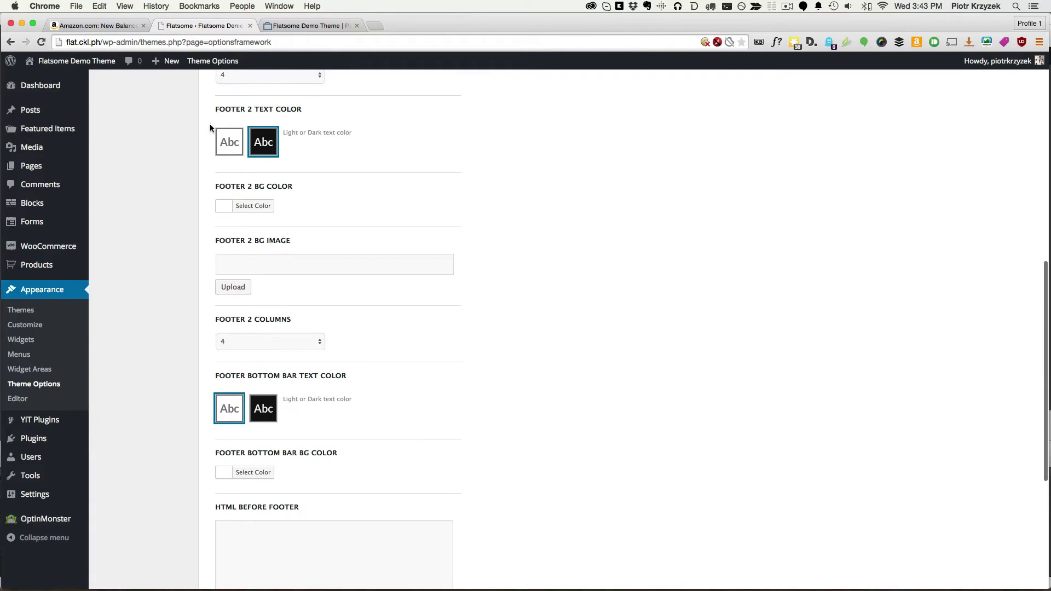
click(230, 143)
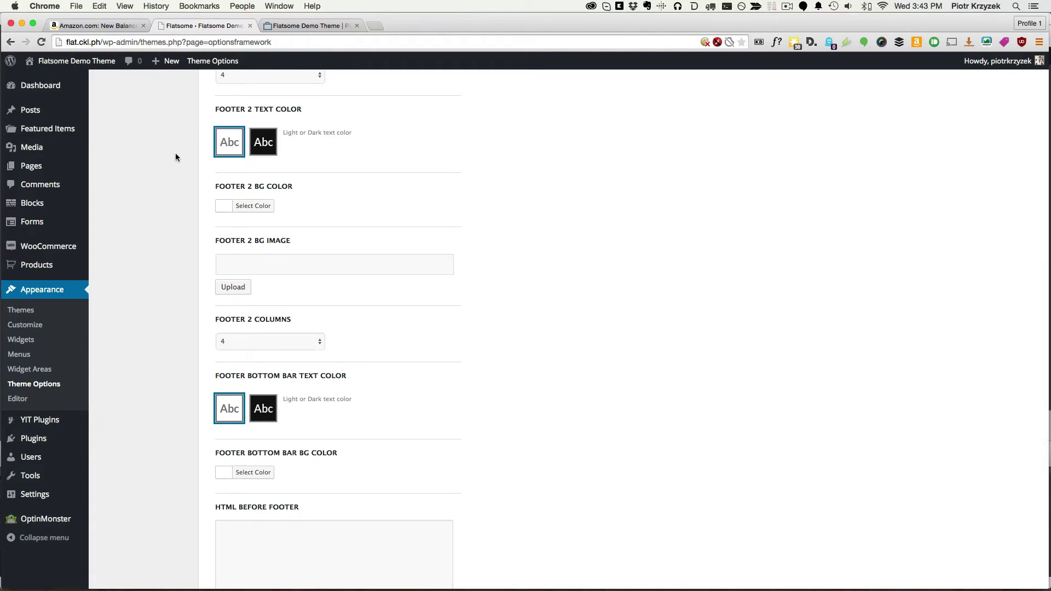
scroll(193, 405, down, 10)
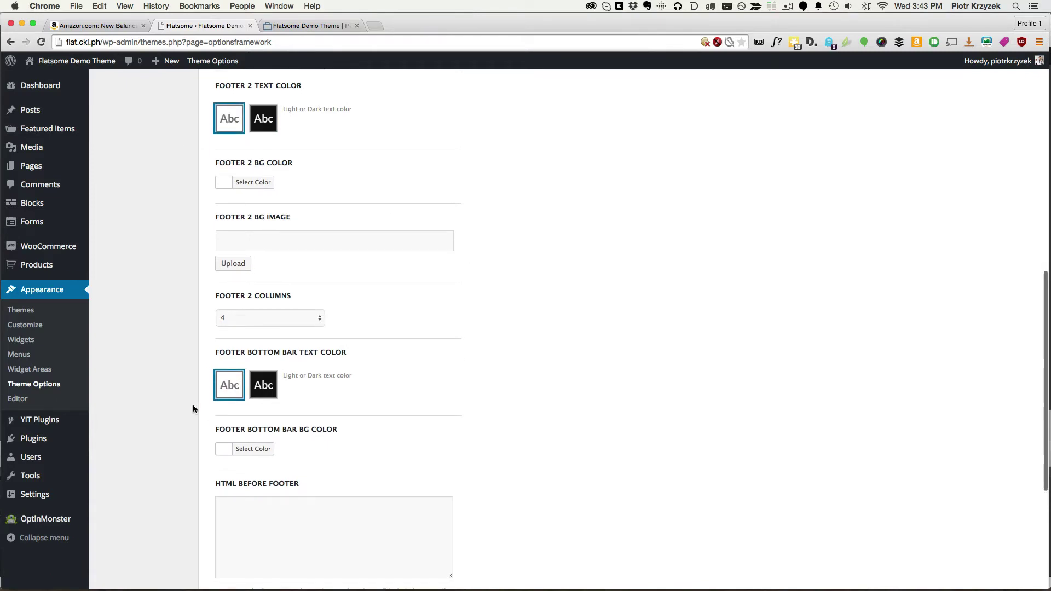
click(244, 521)
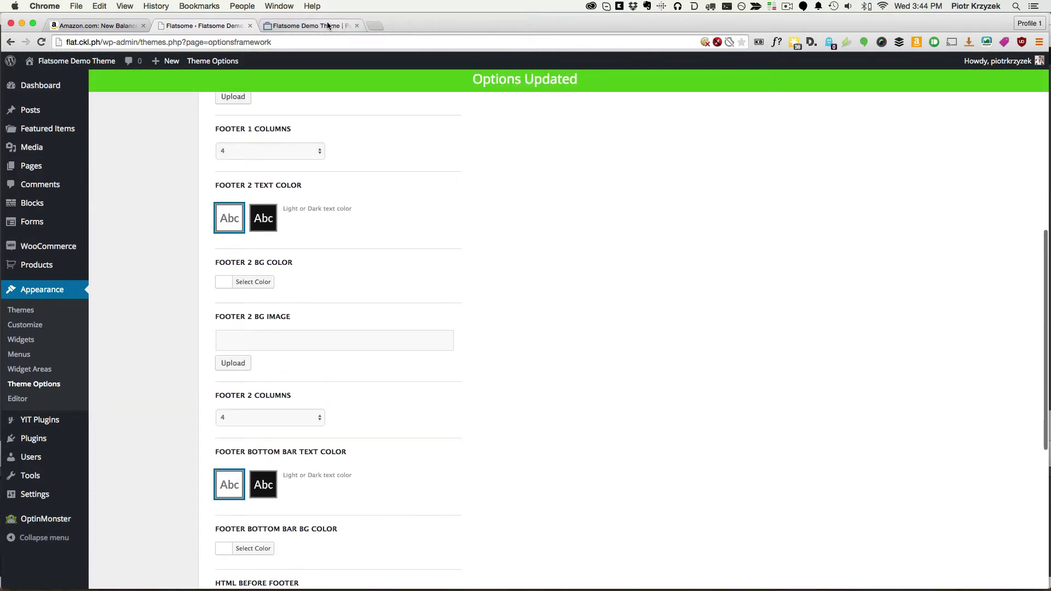
click(306, 27)
Step: Reload the site, compare its white footer with Amazon's, then scroll back to the top
key(super+r)
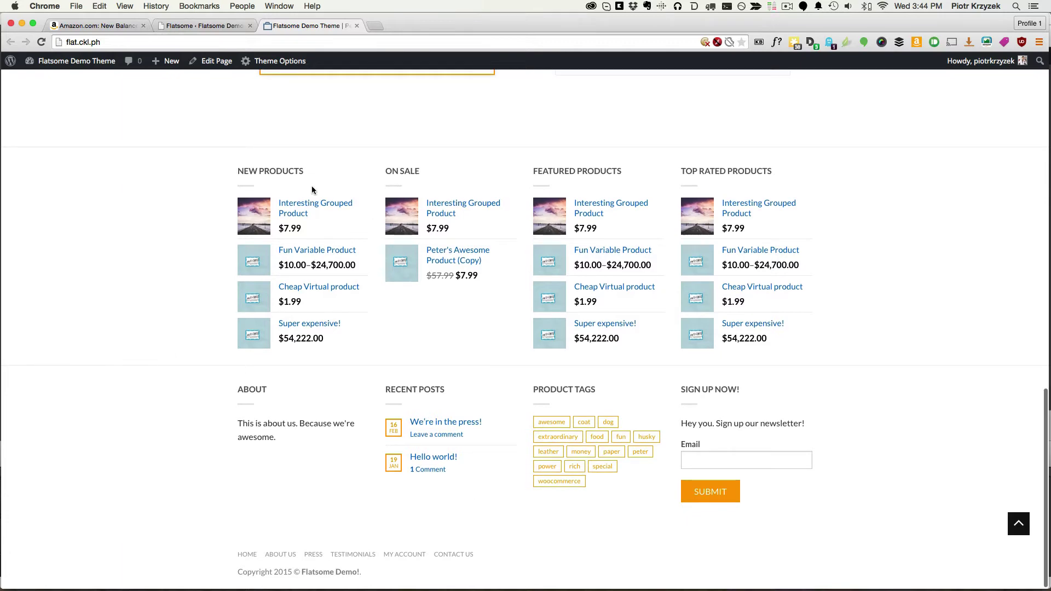
click(97, 26)
scroll(246, 271, down, 20)
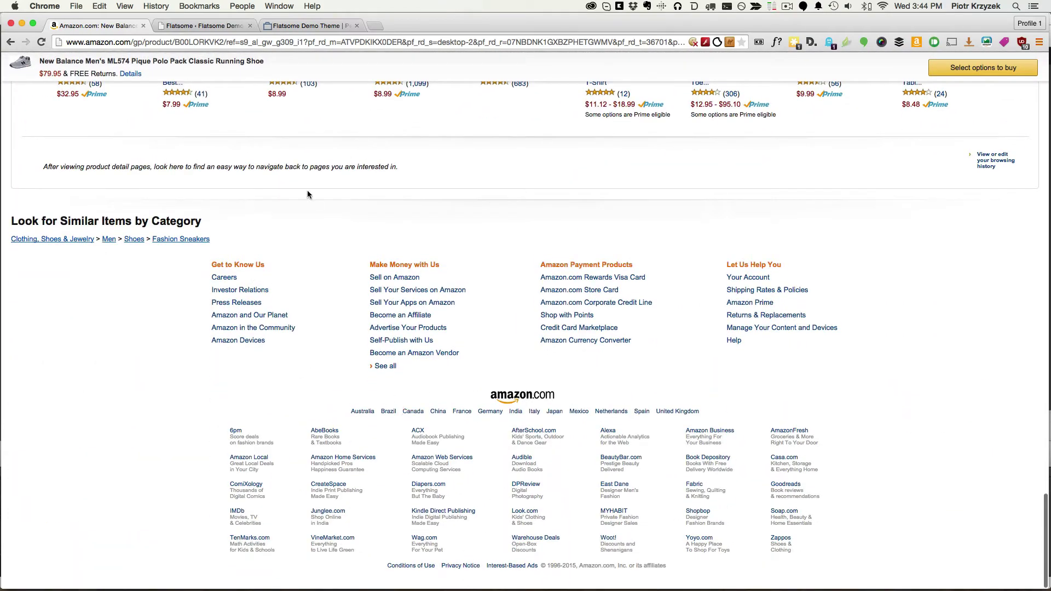
click(215, 28)
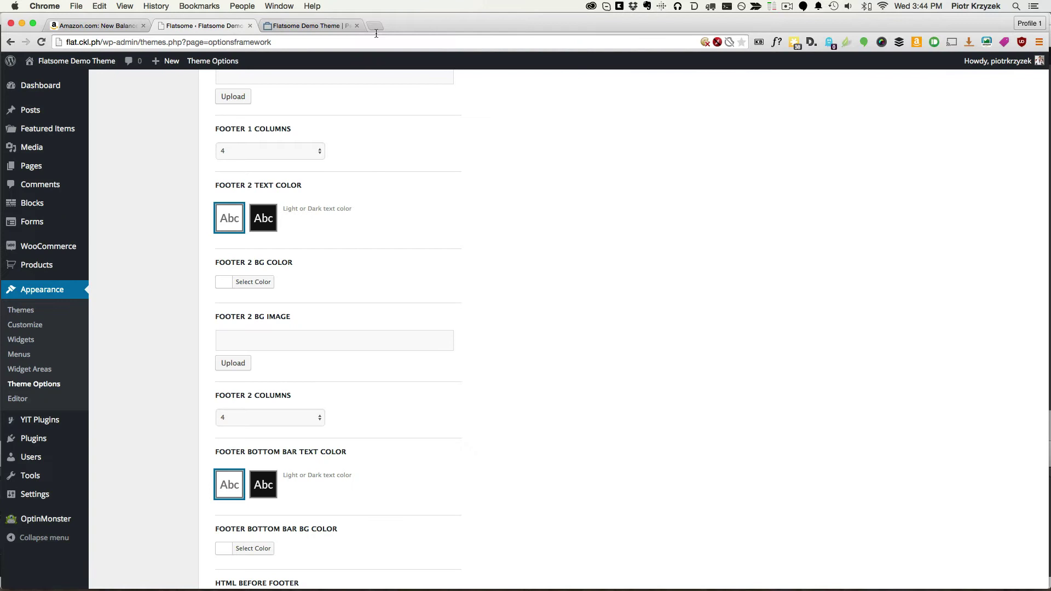
click(325, 27)
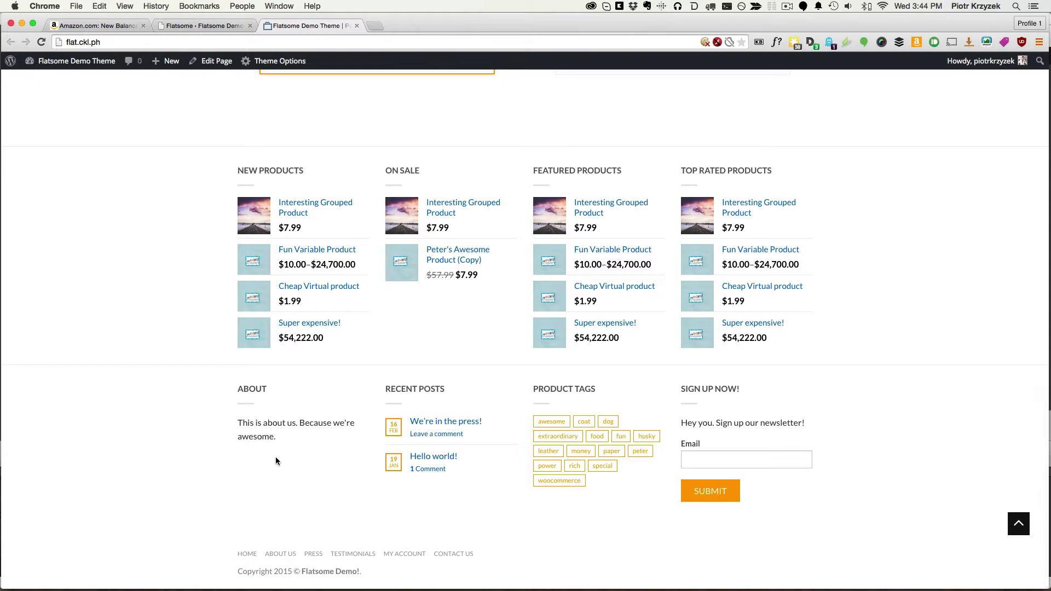
scroll(281, 359, up, 3)
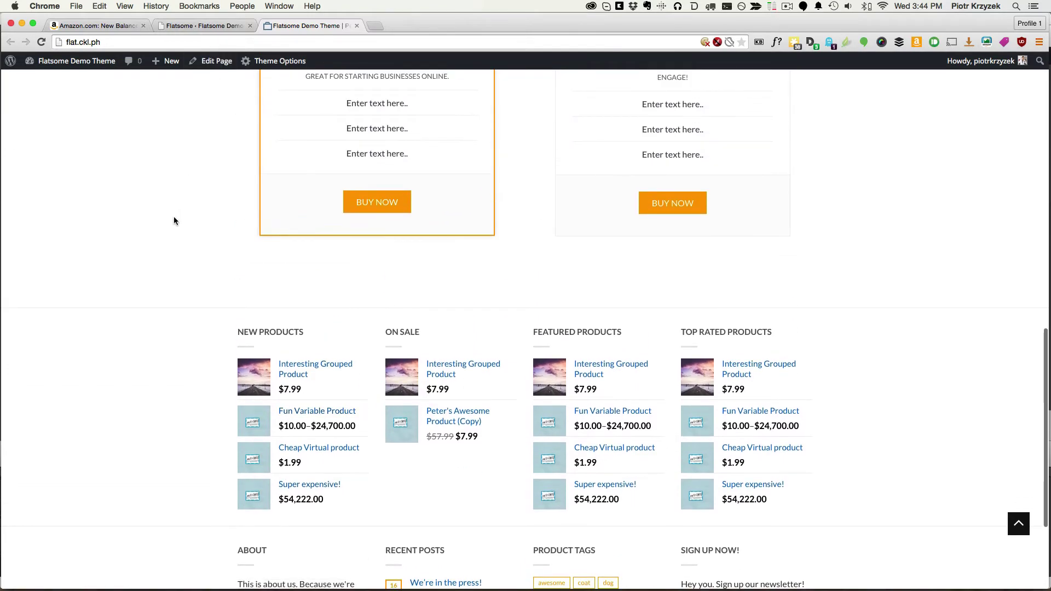
scroll(174, 217, up, 10)
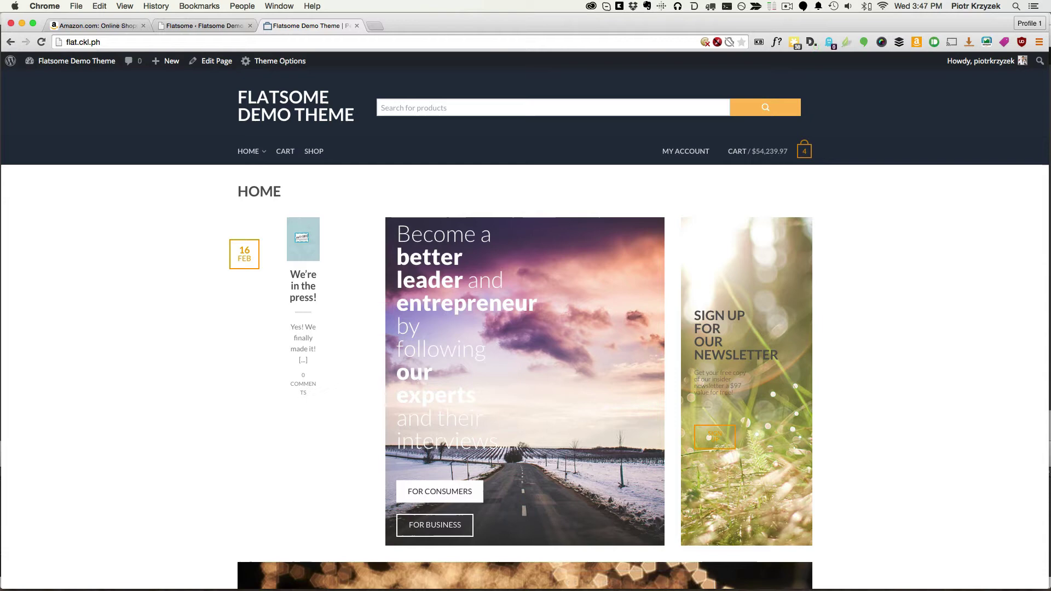
Step: Create a new page titled 'Amazon Home'
mouse_move(164, 61)
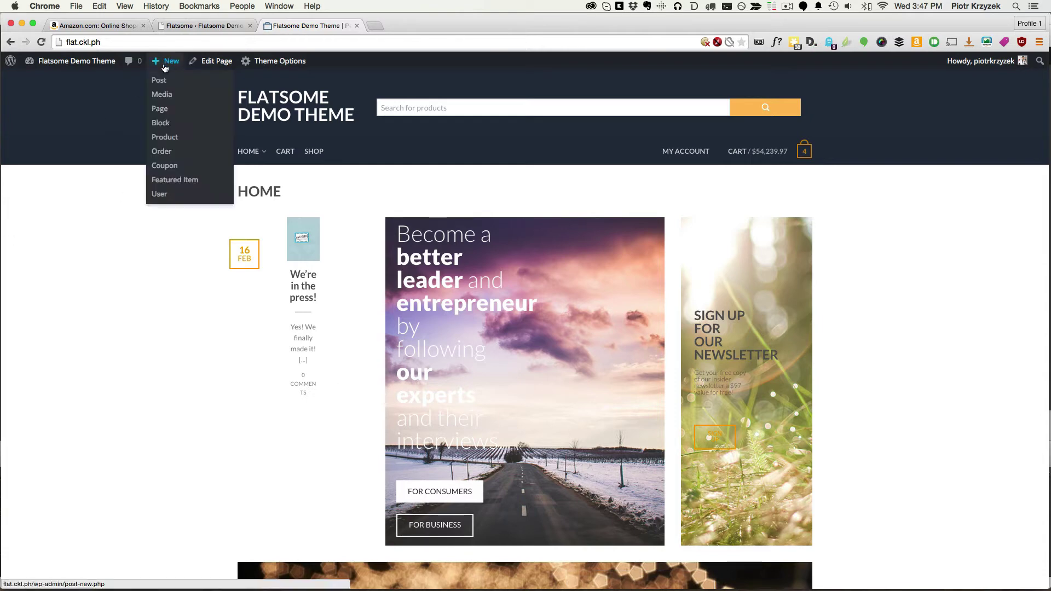
click(166, 113)
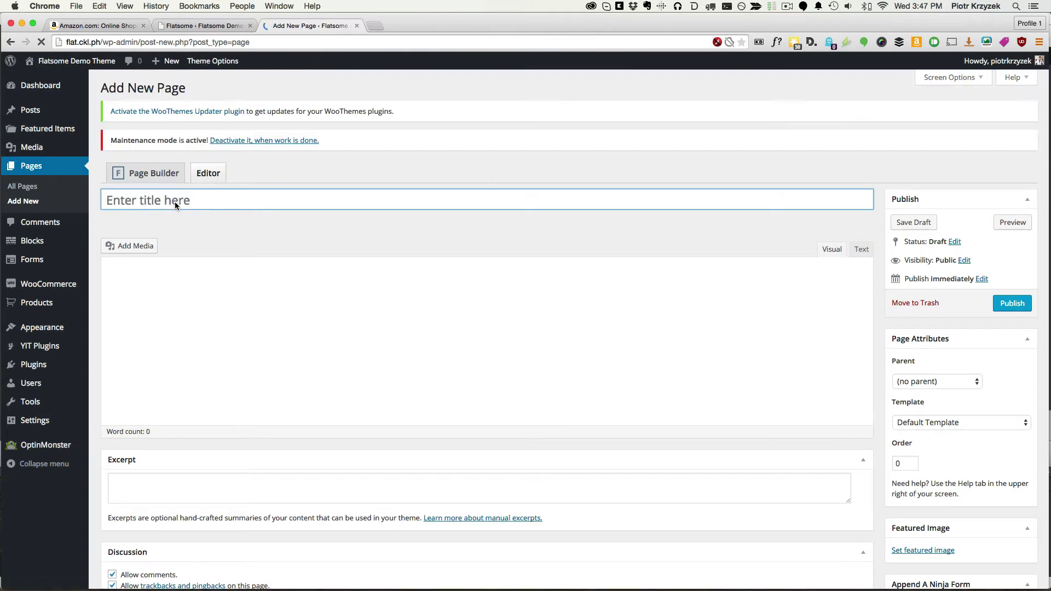
click(174, 202)
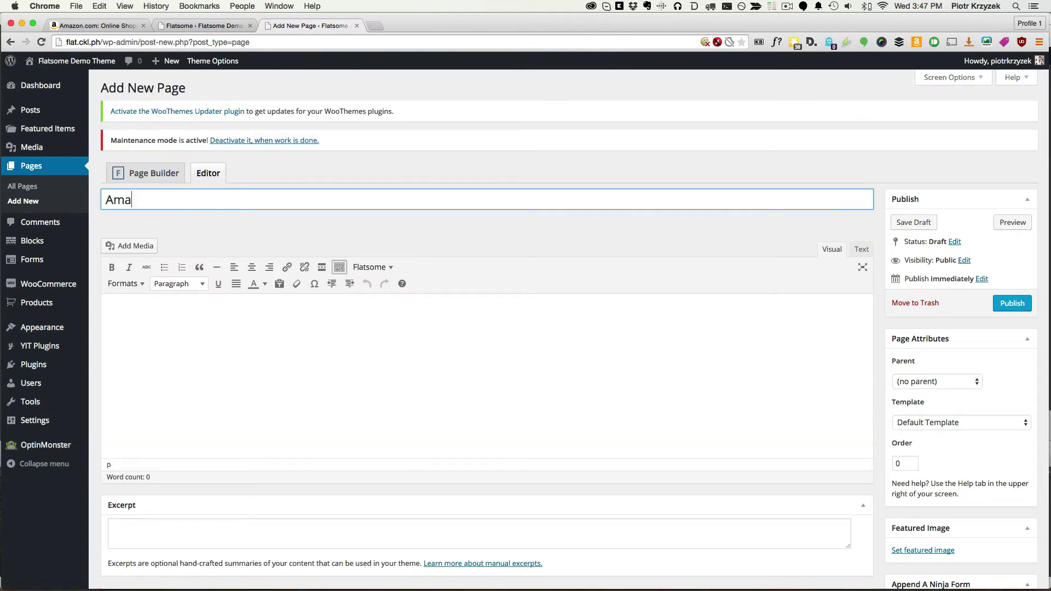
text(Amazon Home)
Step: Set the page template to 'Default Template (No title)'
click(361, 394)
scroll(767, 487, down, 3)
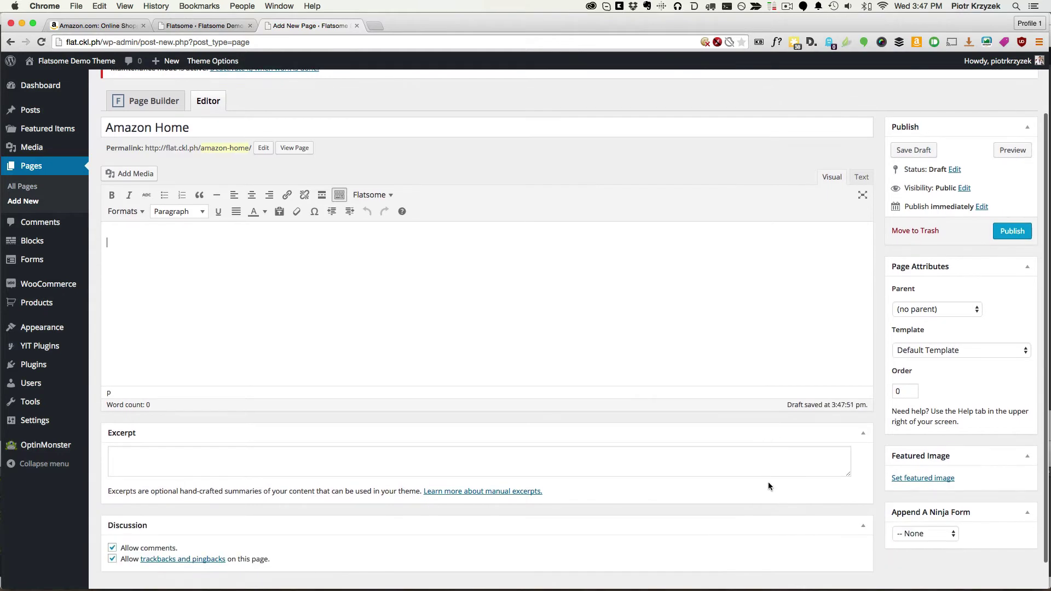
scroll(767, 481, down, 1)
click(951, 335)
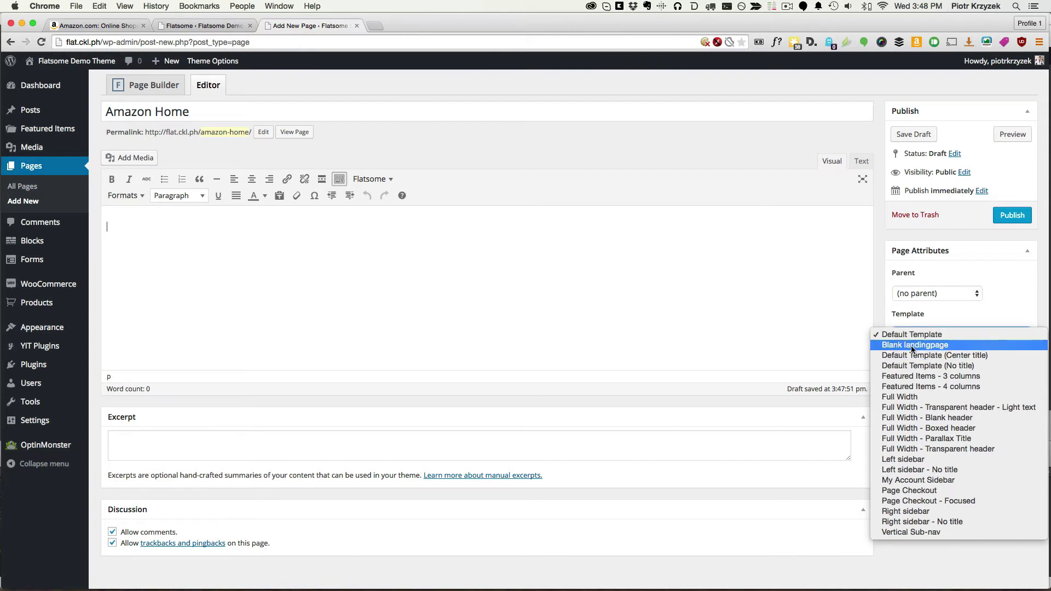
click(891, 369)
Step: Add the placeholder text 'My Content here' to the body and publish the page
scroll(281, 366, up, 3)
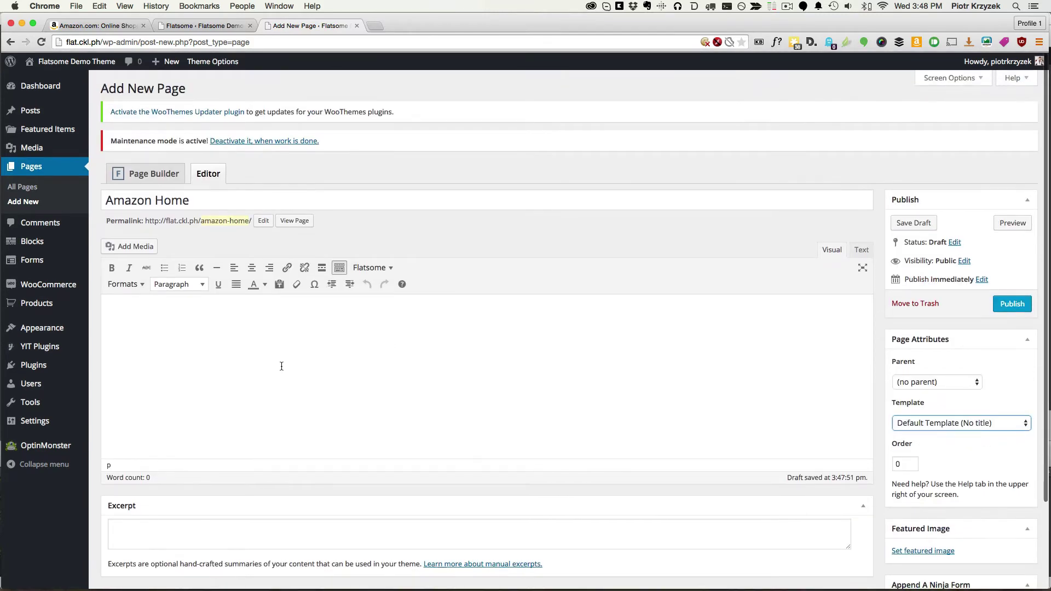
click(278, 367)
text(My Content here,)
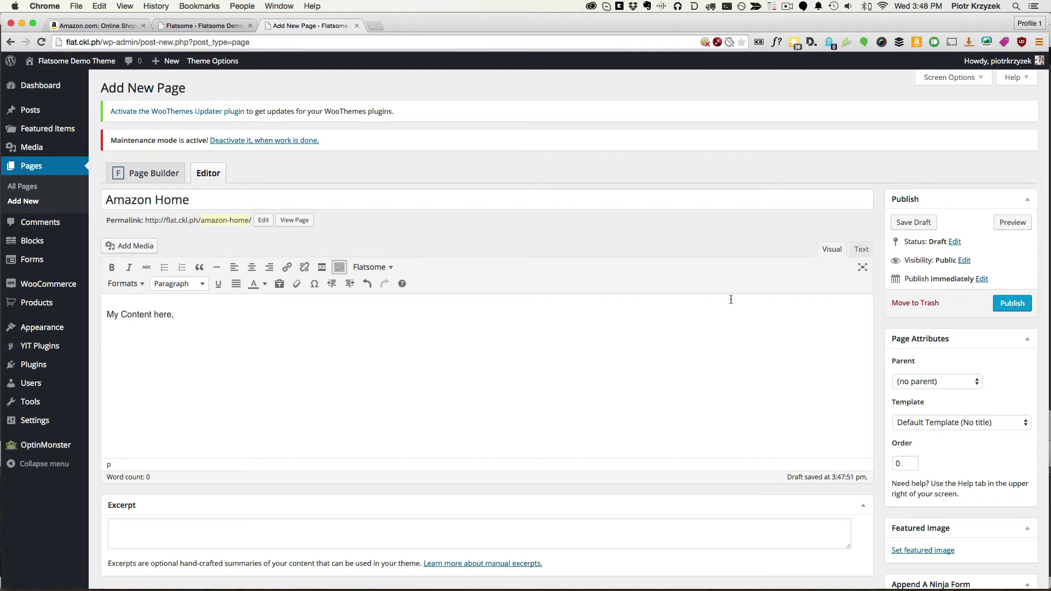
click(1010, 303)
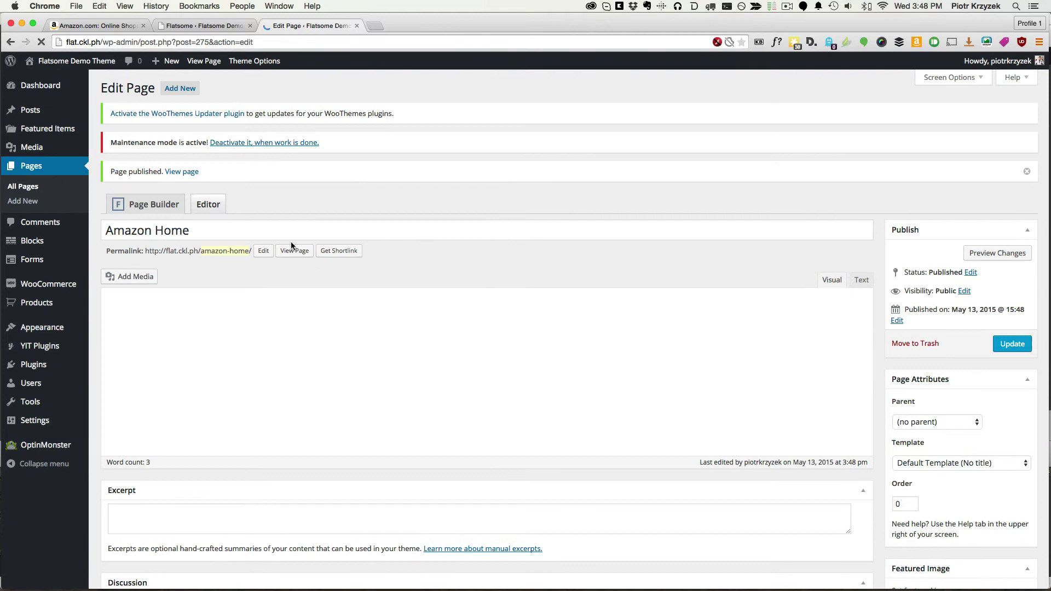
Step: View the published Amazon Home page and compare it with Amazon.com before returning to the editor
super+click(286, 251)
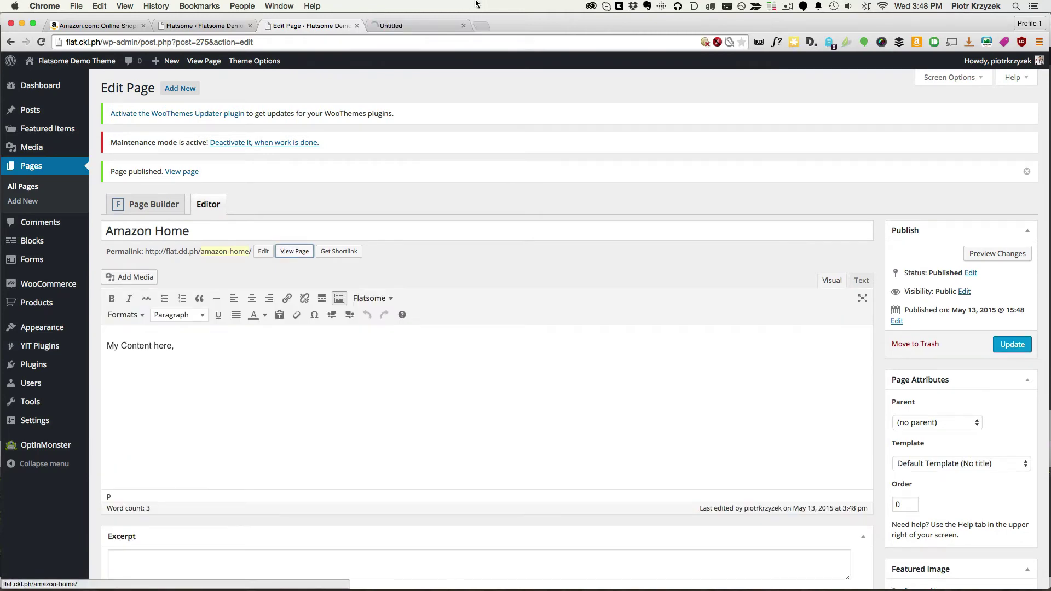
click(406, 25)
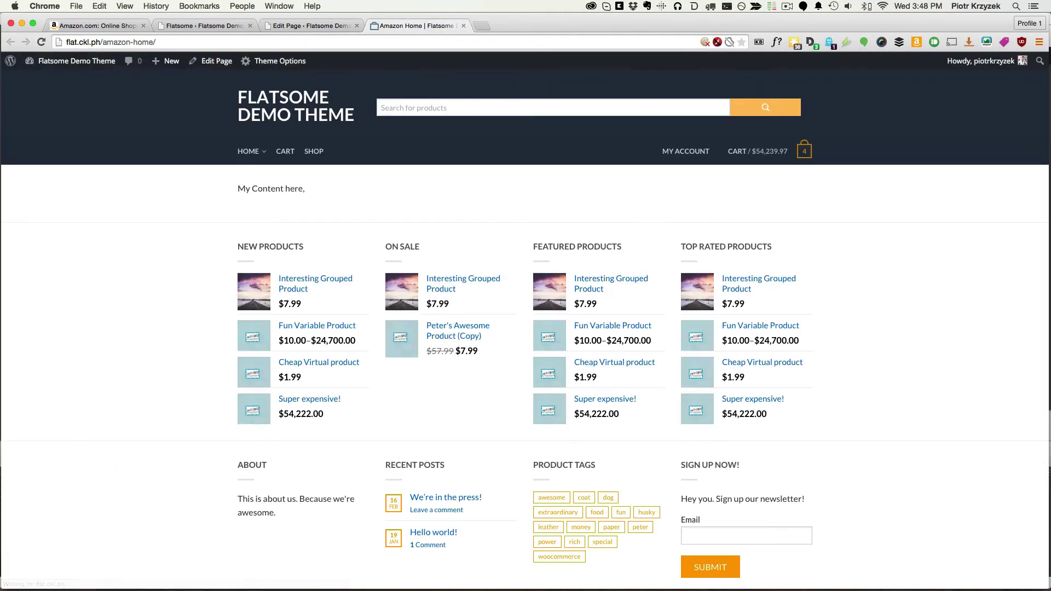
click(100, 26)
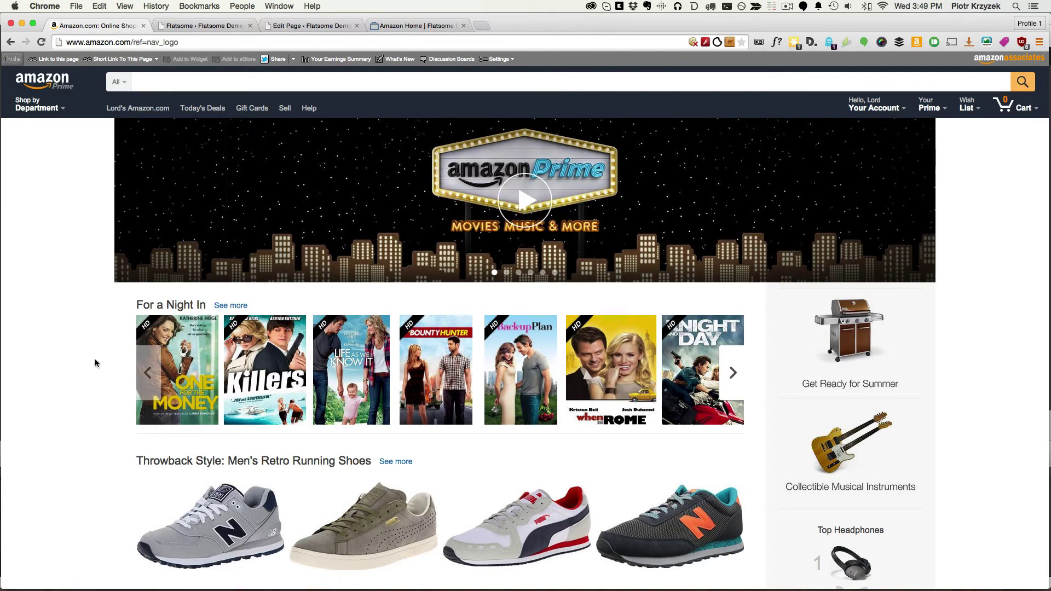
scroll(115, 381, down, 5)
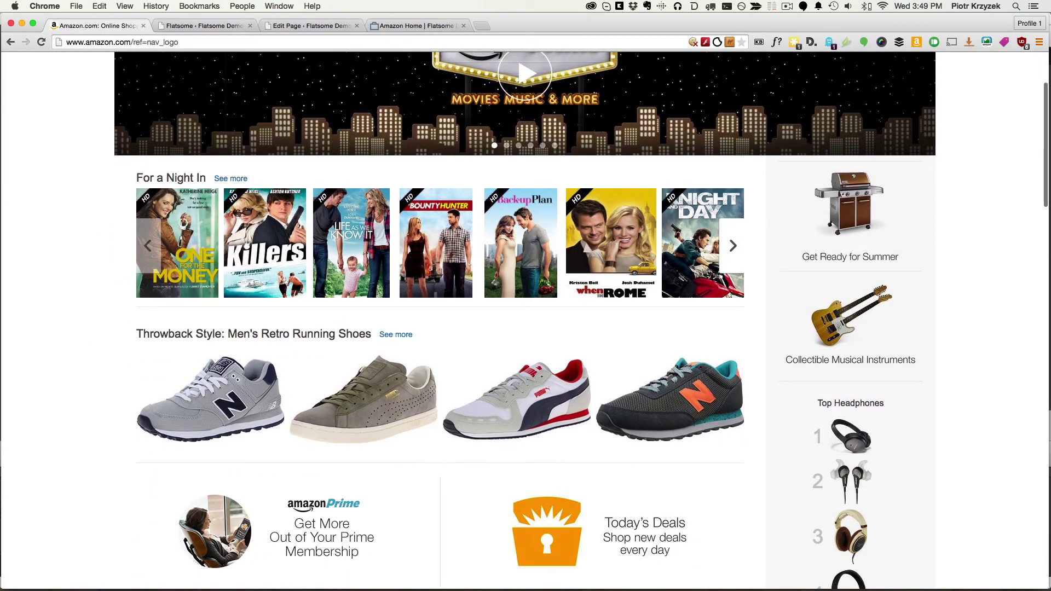
scroll(140, 168, up, 5)
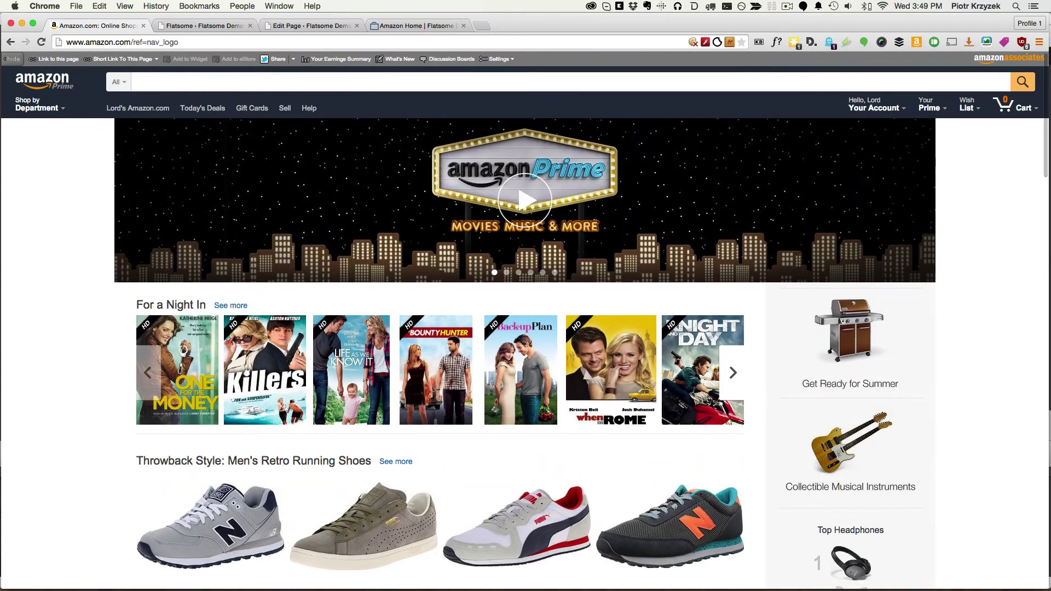
click(415, 26)
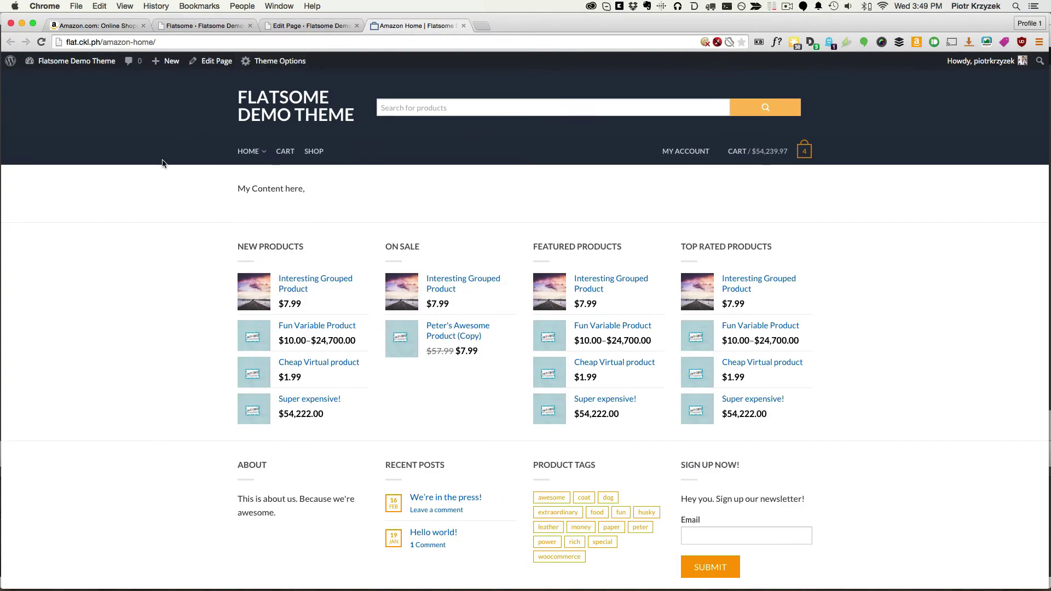
key(ctrl+shift+Tab)
Step: Delete the 'My Content here' placeholder line, leaving the shortcode list unused
drag(174, 345, 23, 312)
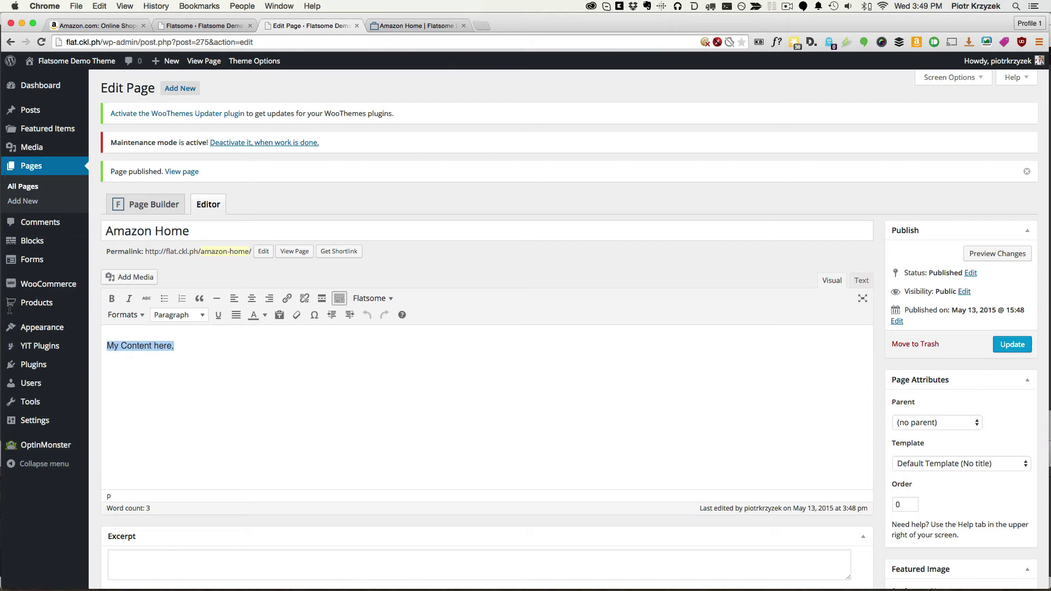
key(BackSpace)
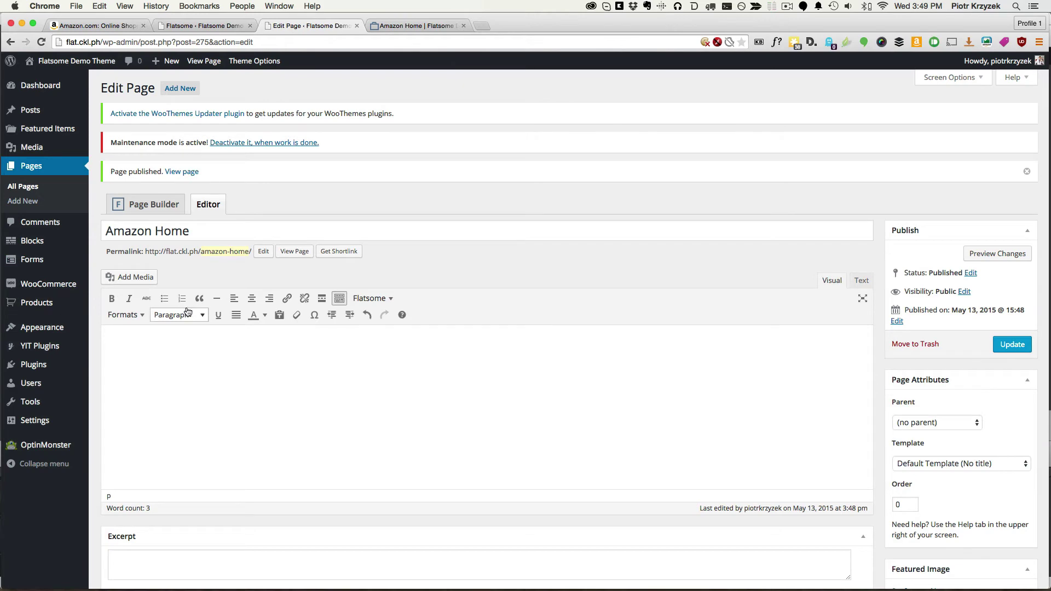
click(396, 298)
click(232, 383)
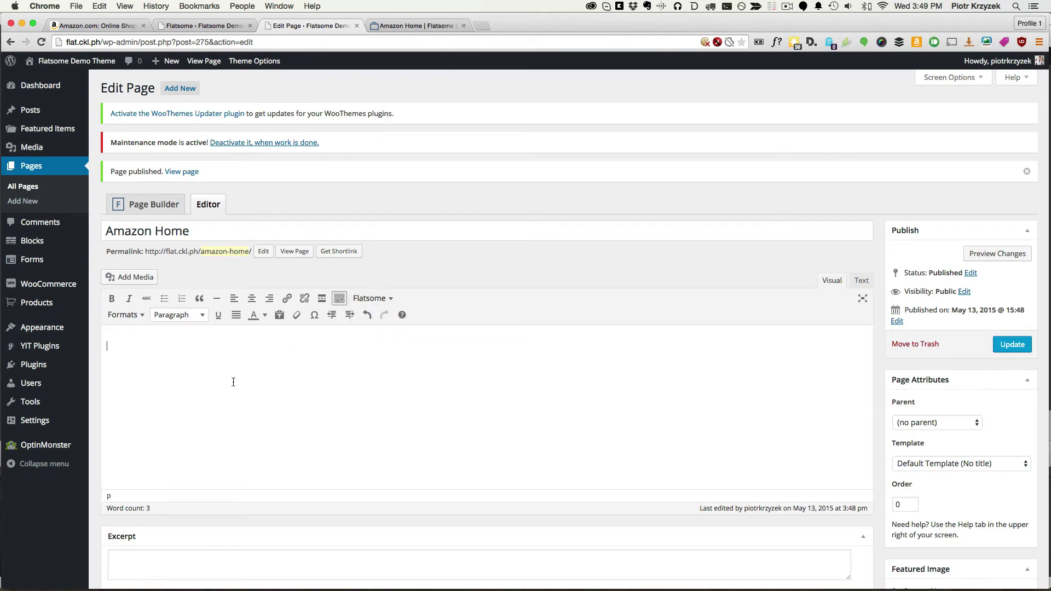
Step: In the Page Builder, add a row with a 1/1 full-width column
click(147, 204)
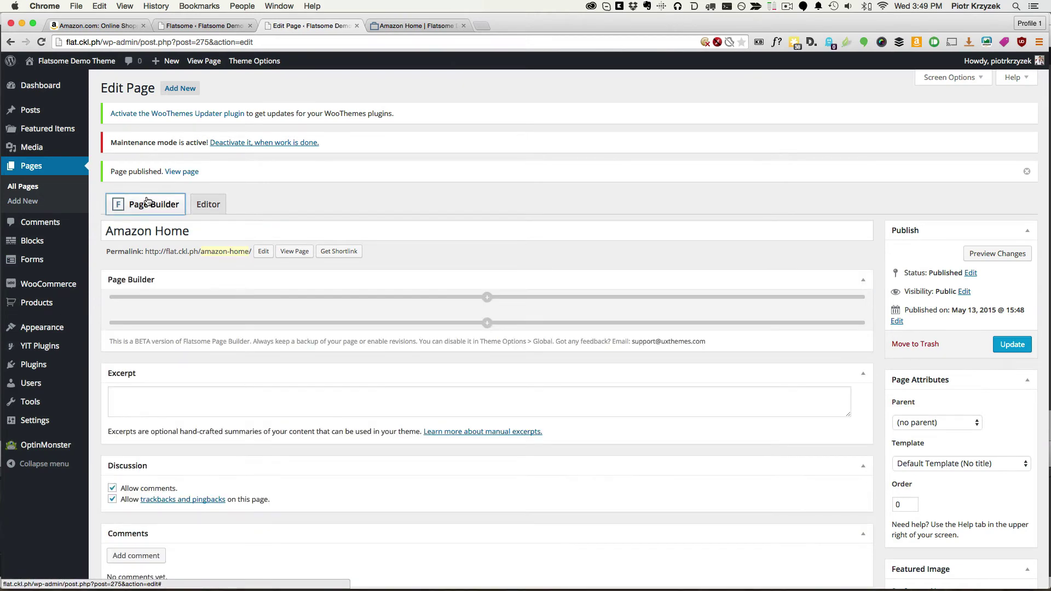
click(484, 299)
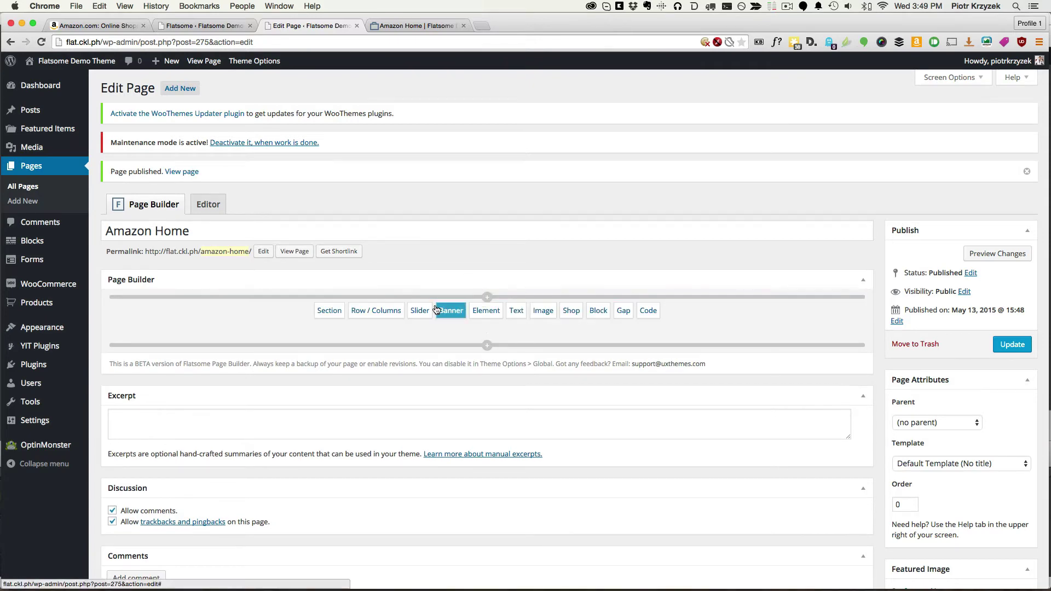
click(366, 309)
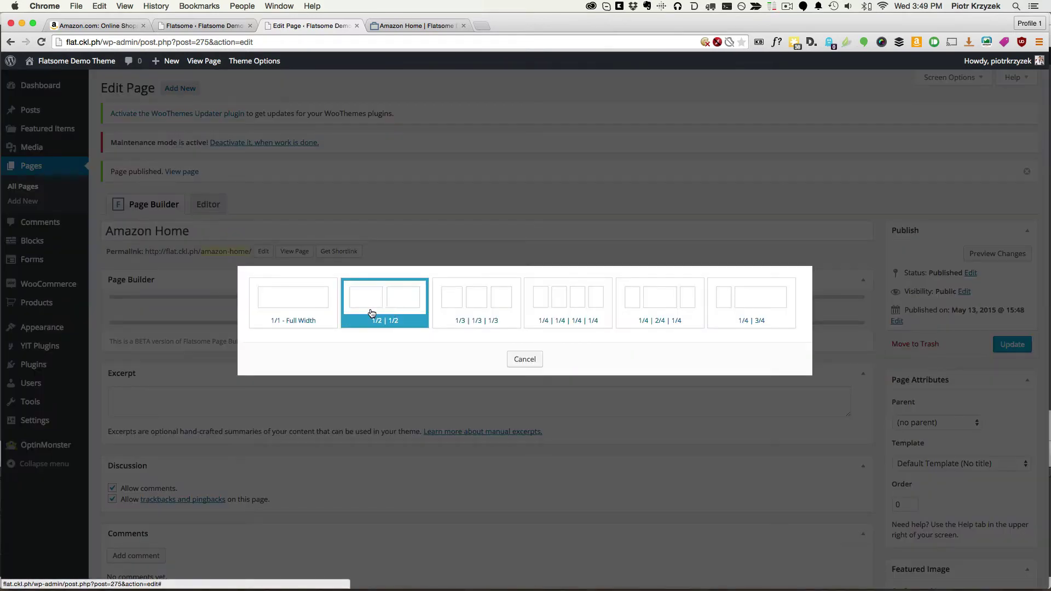
click(325, 311)
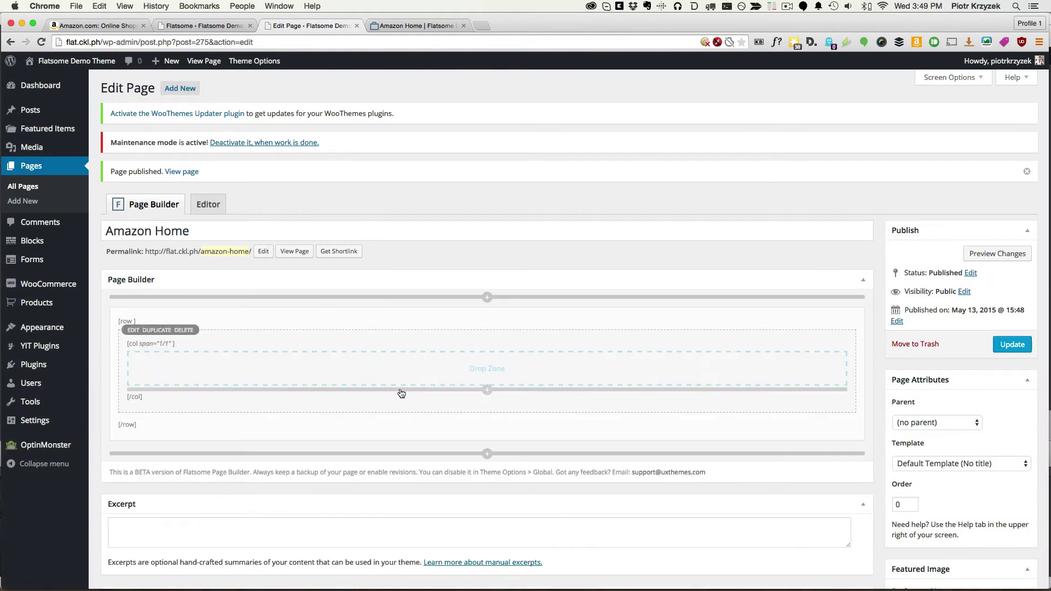
Step: Place a slider in the column and insert an image element into it
click(487, 391)
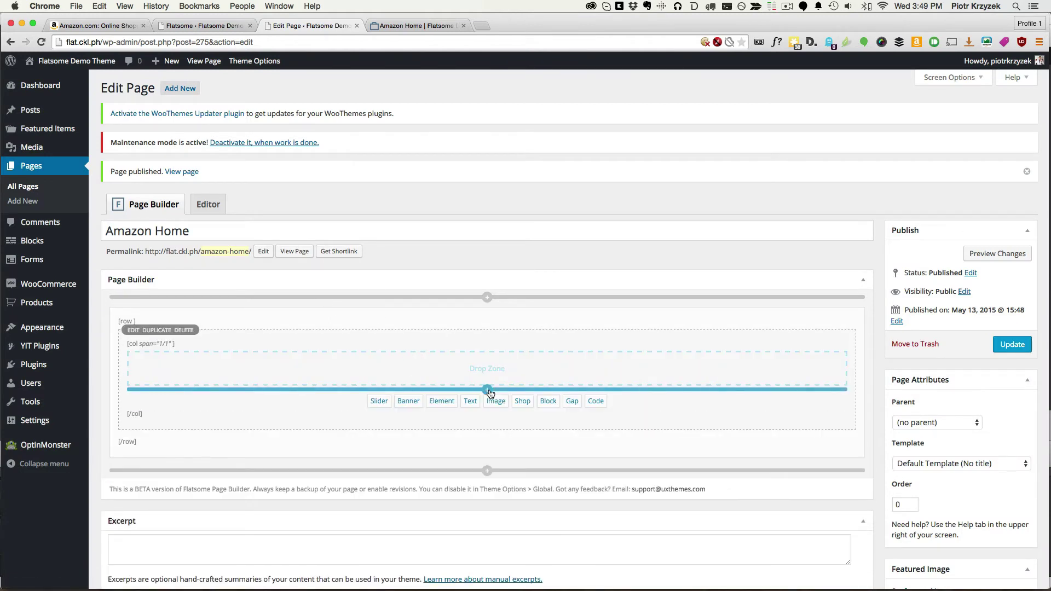
click(388, 404)
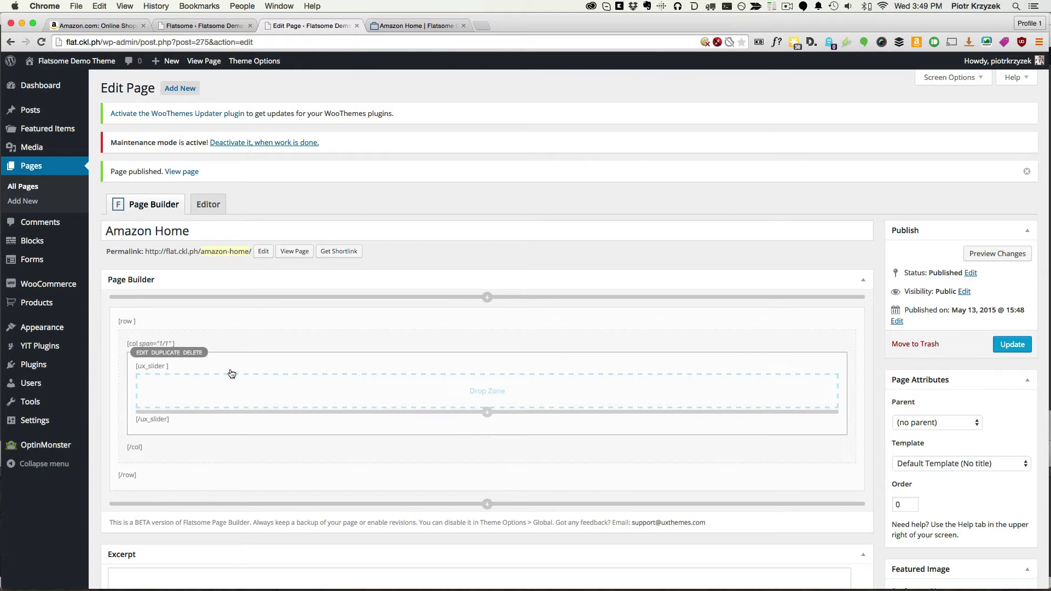
click(490, 413)
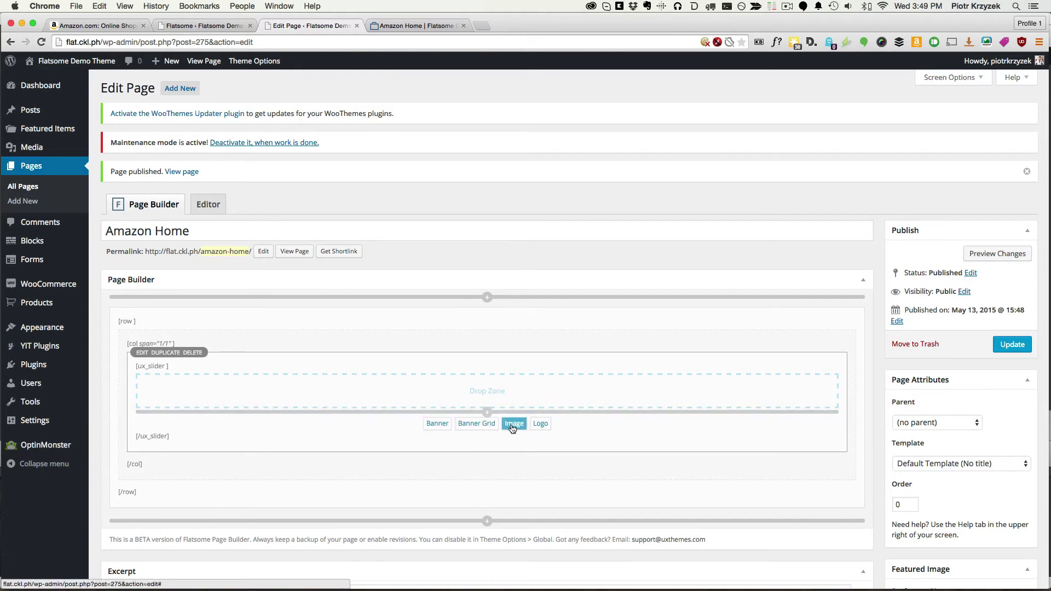
click(109, 26)
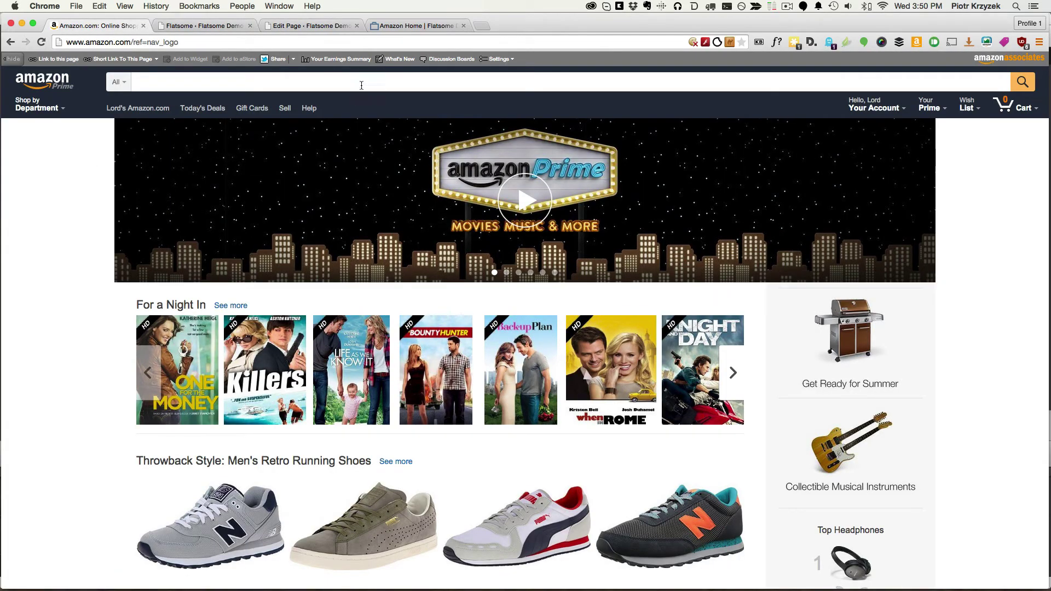
click(311, 26)
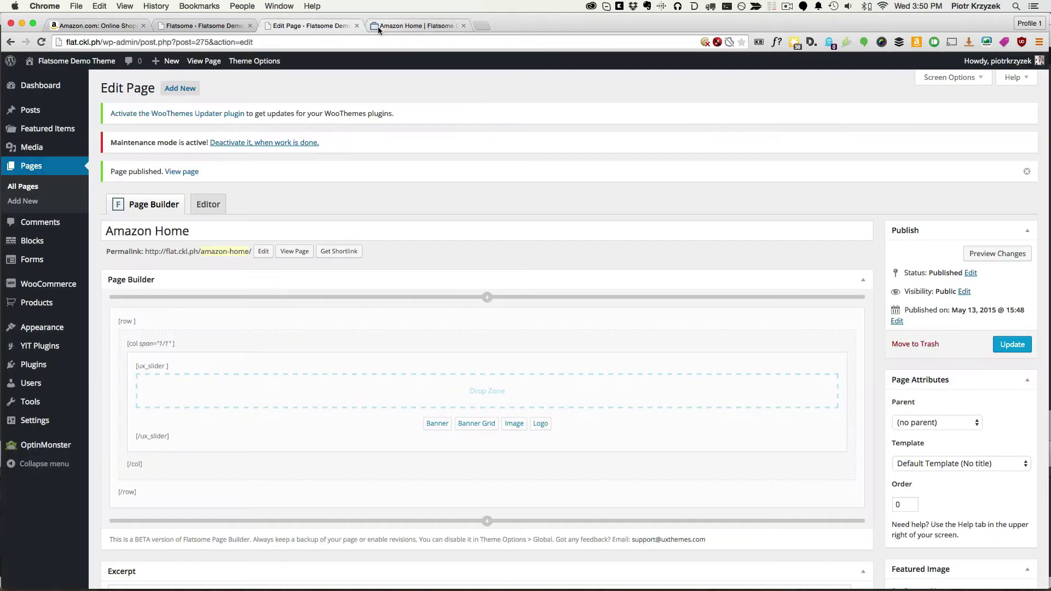
click(520, 425)
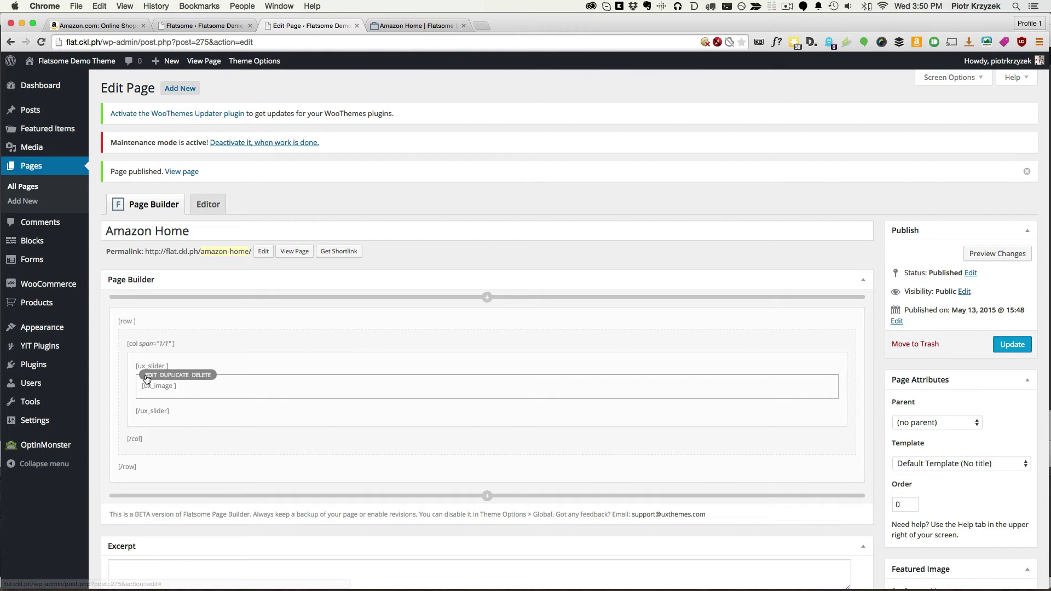
Step: Set the first slide to the bokeh photo, linking to /shop
click(147, 377)
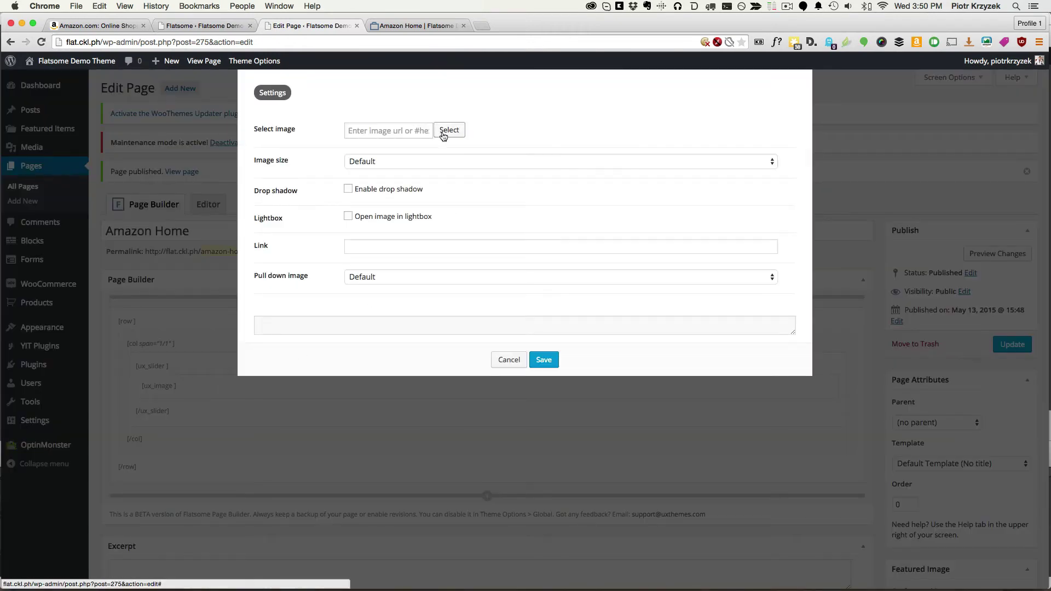
click(448, 131)
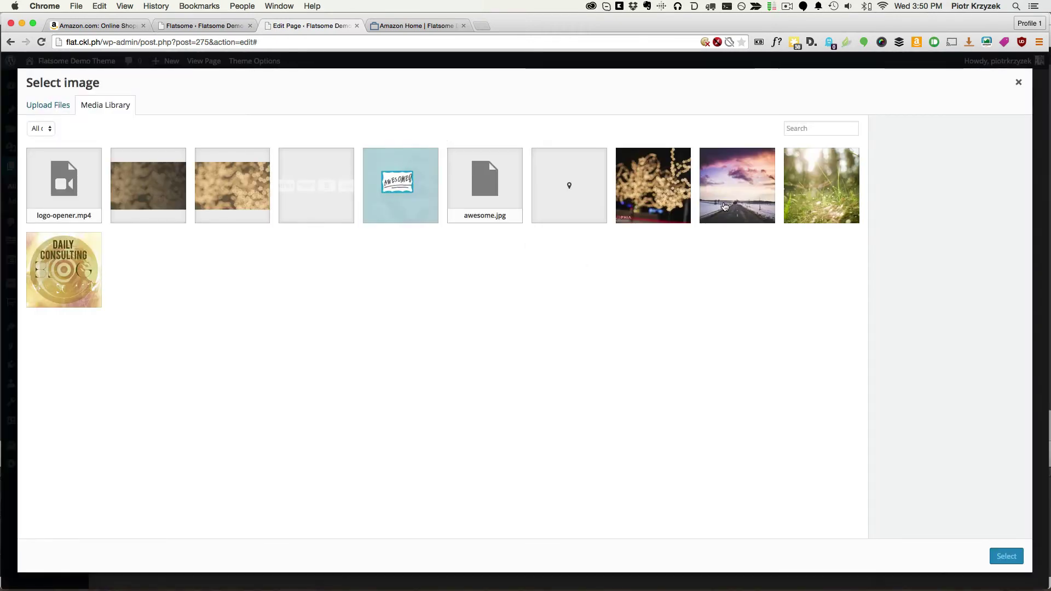
click(244, 200)
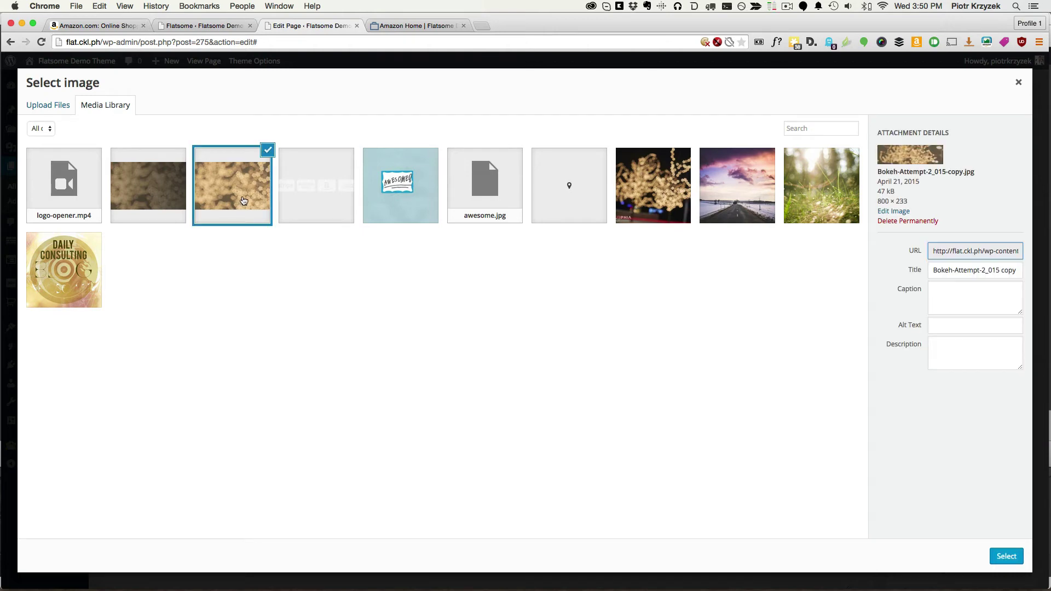
click(1004, 555)
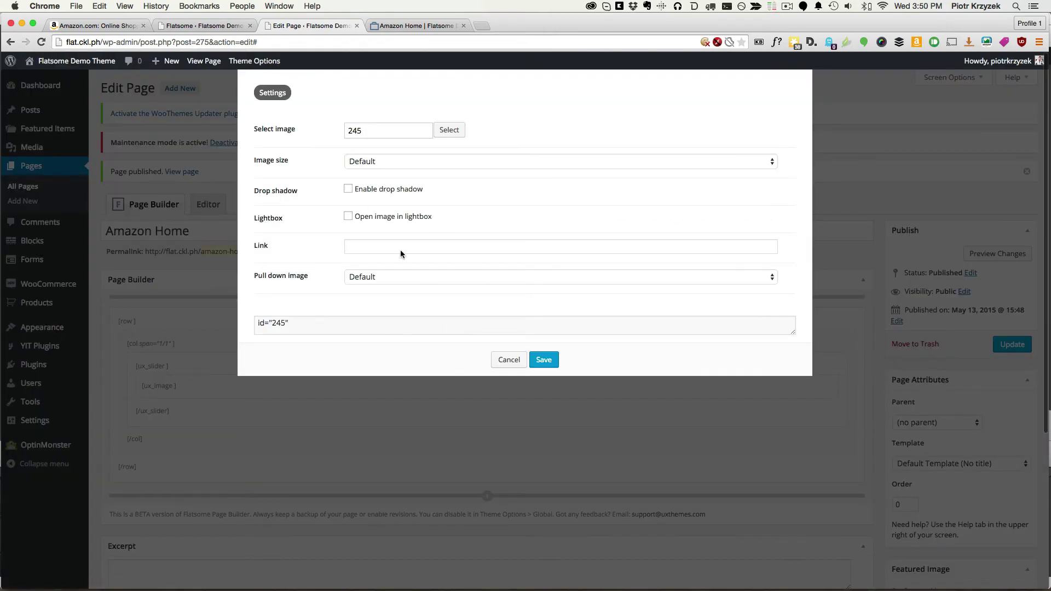
click(386, 245)
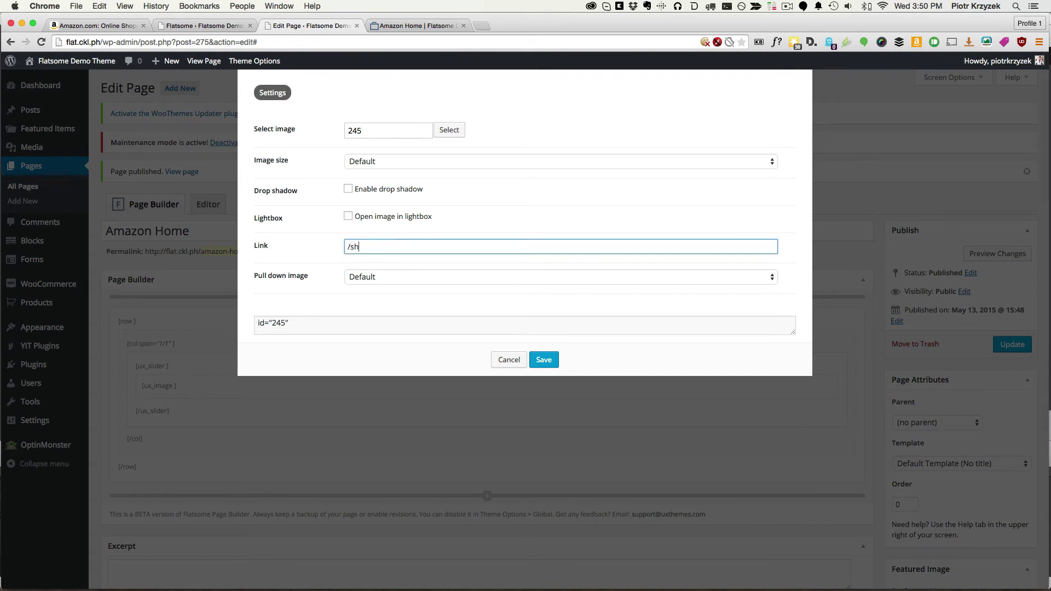
click(543, 360)
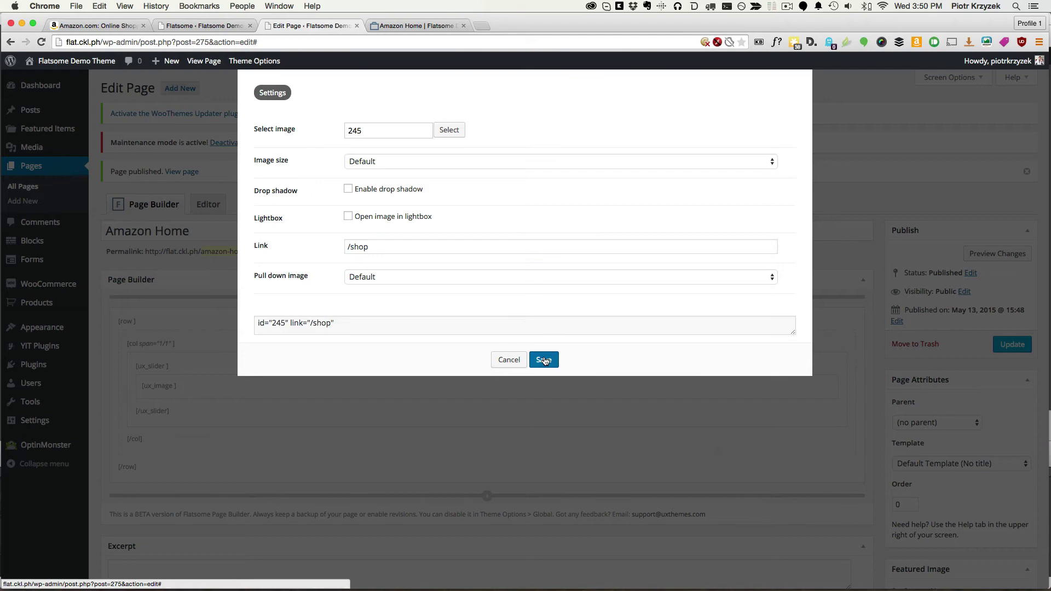
Step: Add a second image slide with the snowy-road sunset photo linking to /shop, then update the page
click(488, 405)
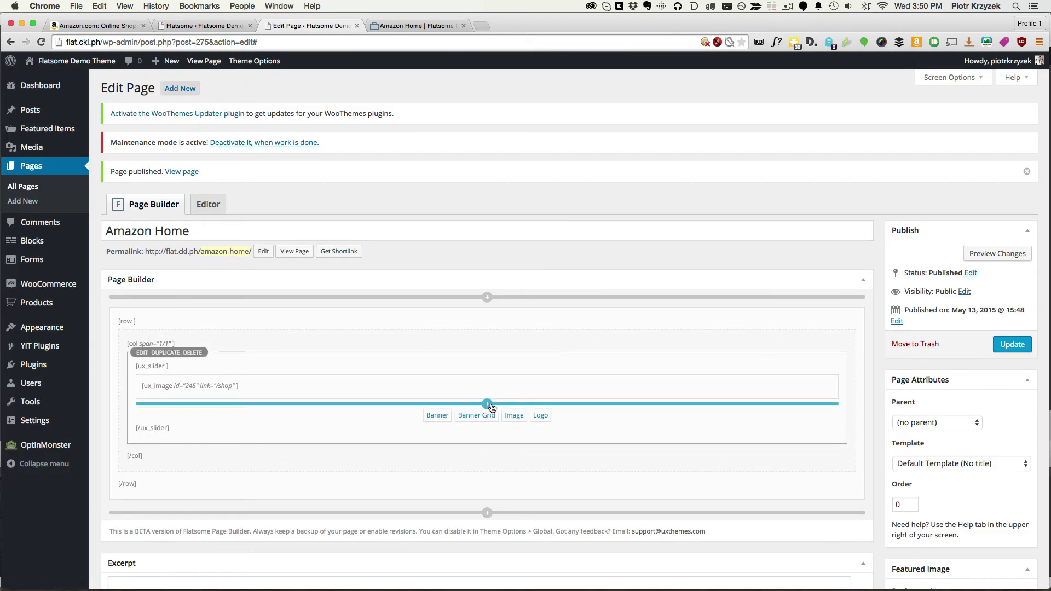
click(515, 415)
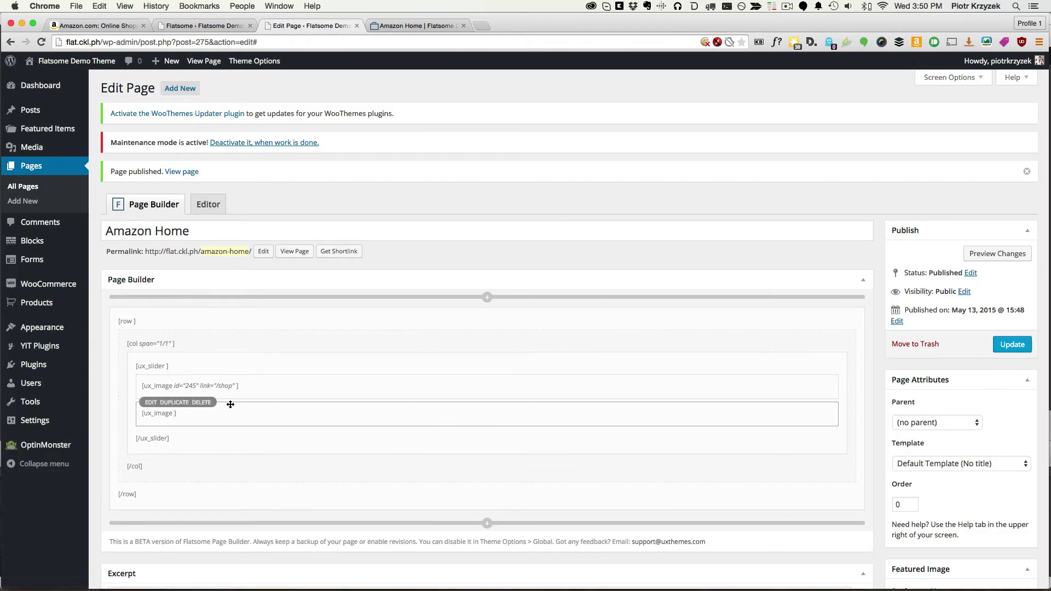
click(152, 403)
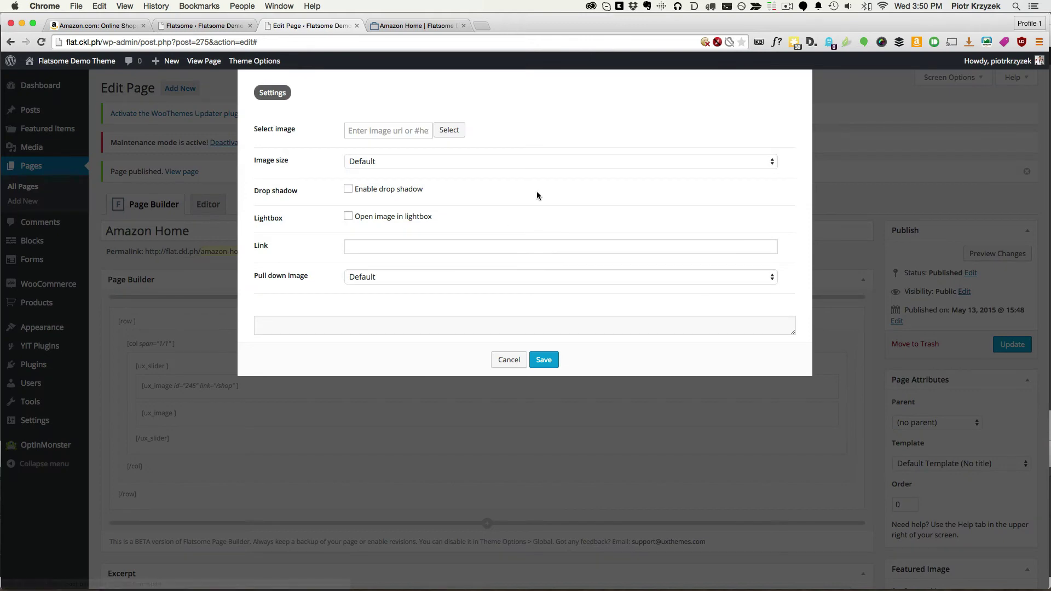
click(447, 129)
click(744, 187)
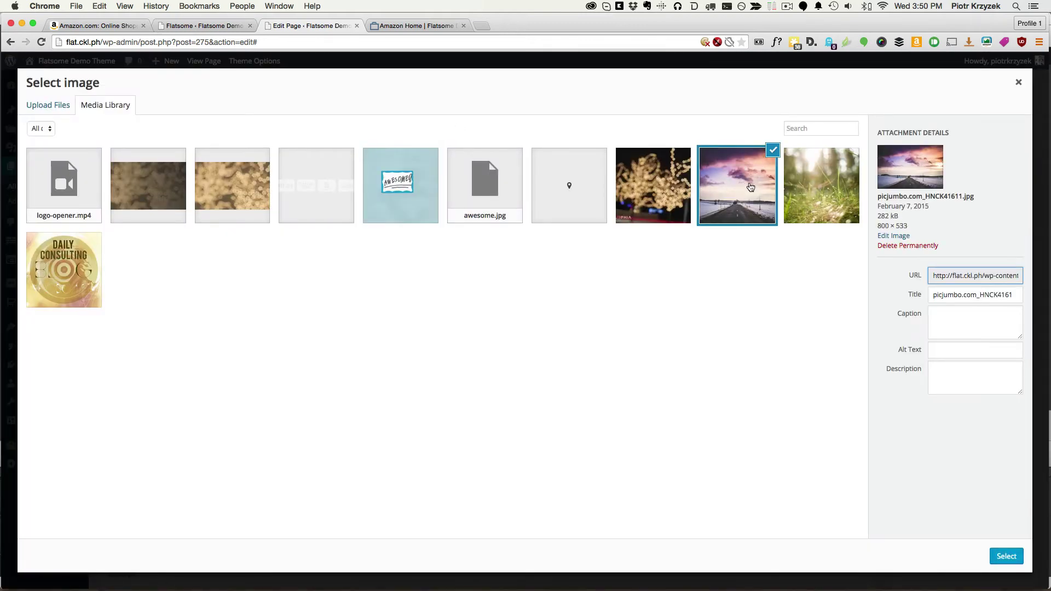
click(1007, 557)
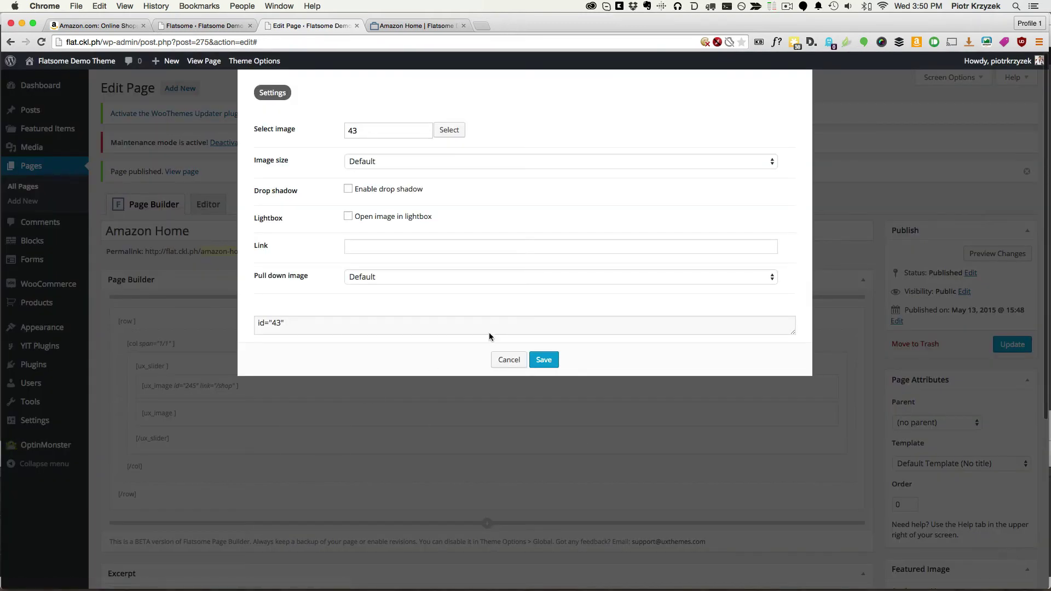
click(377, 245)
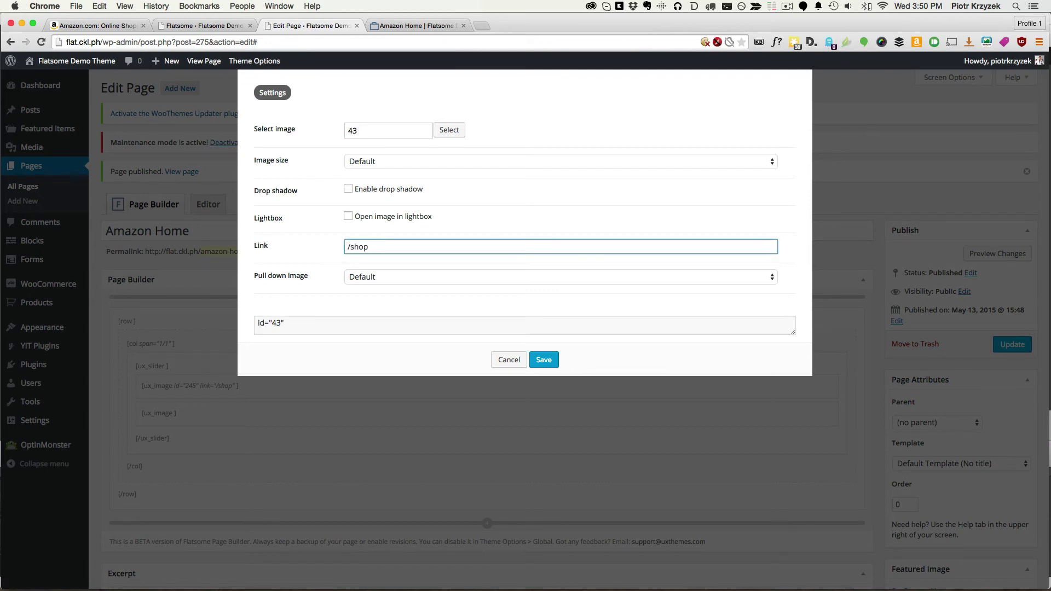
click(543, 359)
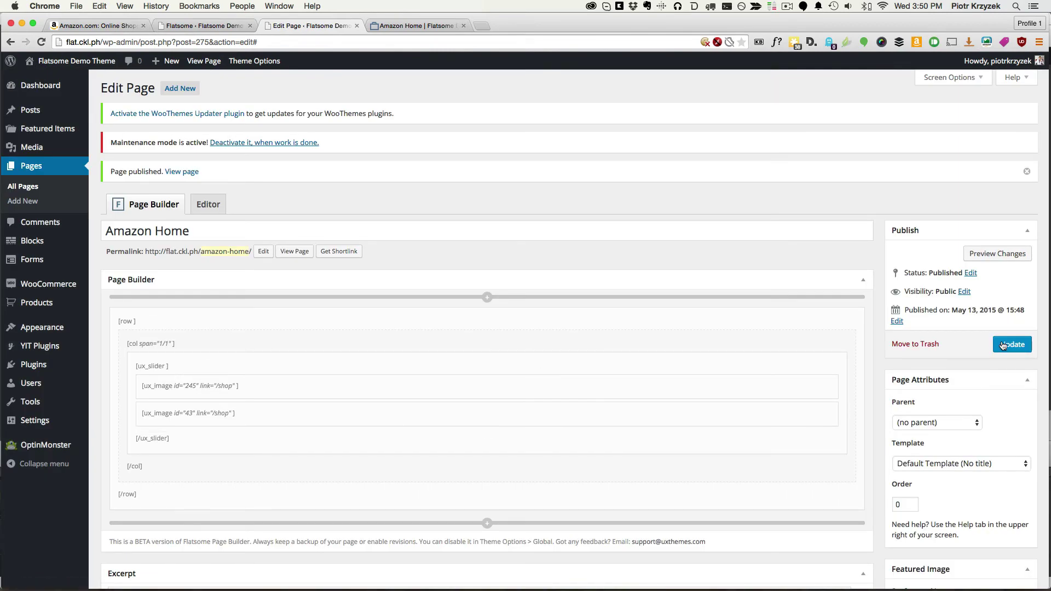
click(1003, 344)
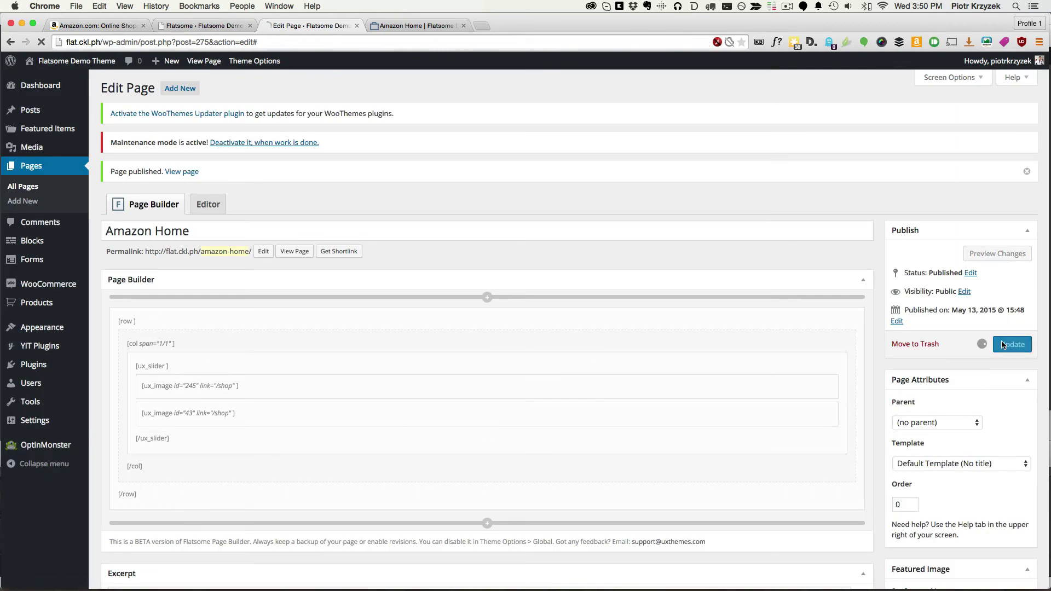
click(417, 25)
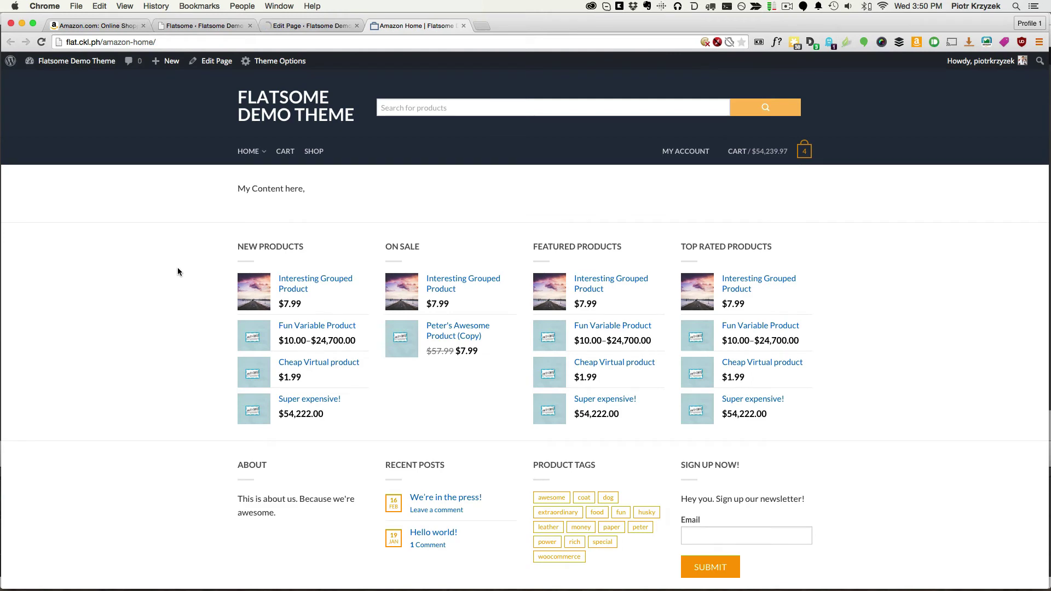
key(super+r)
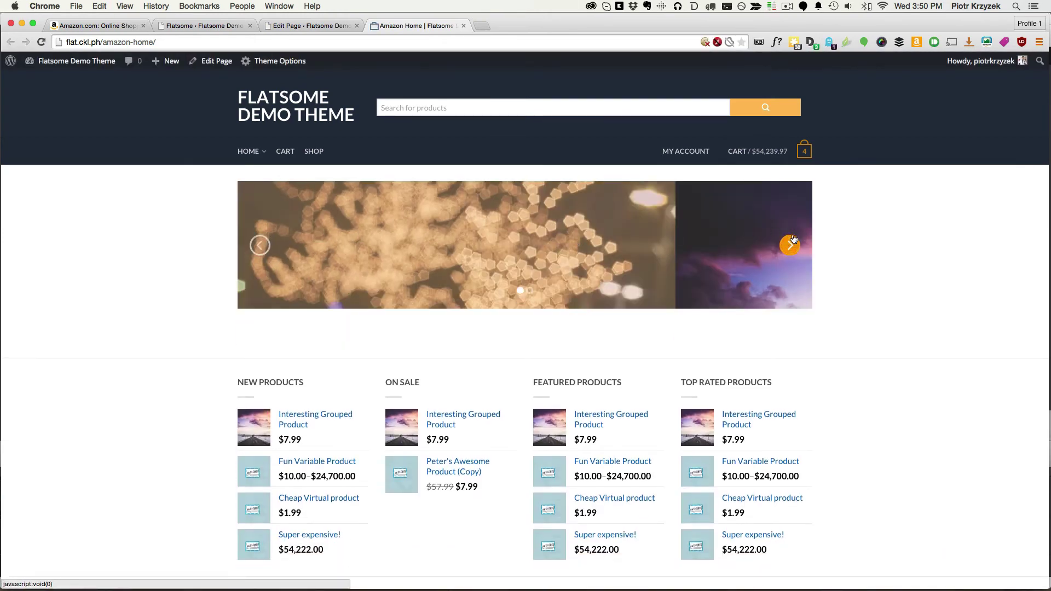
click(793, 239)
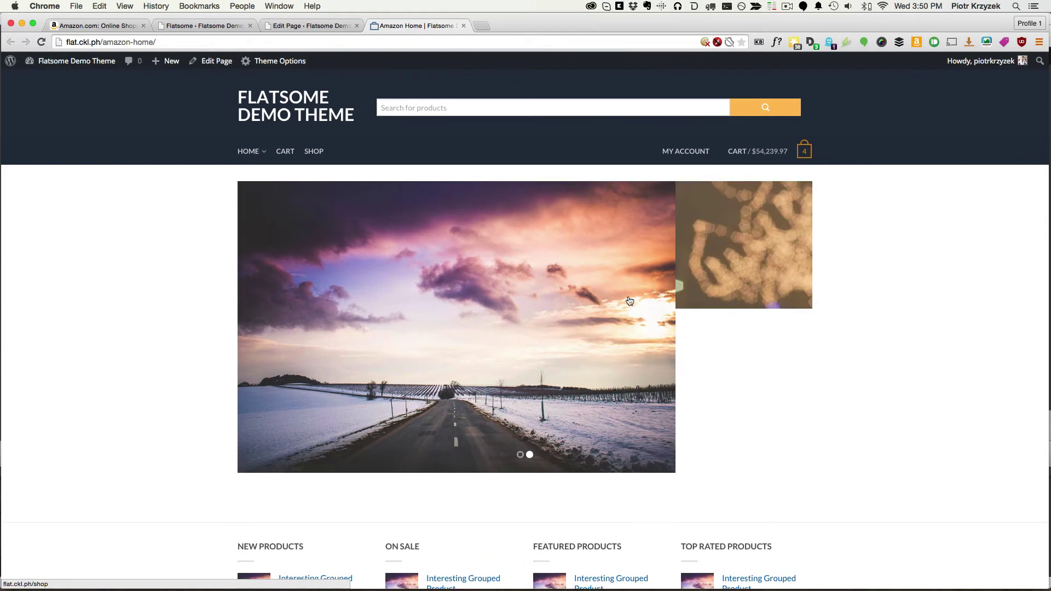
click(789, 326)
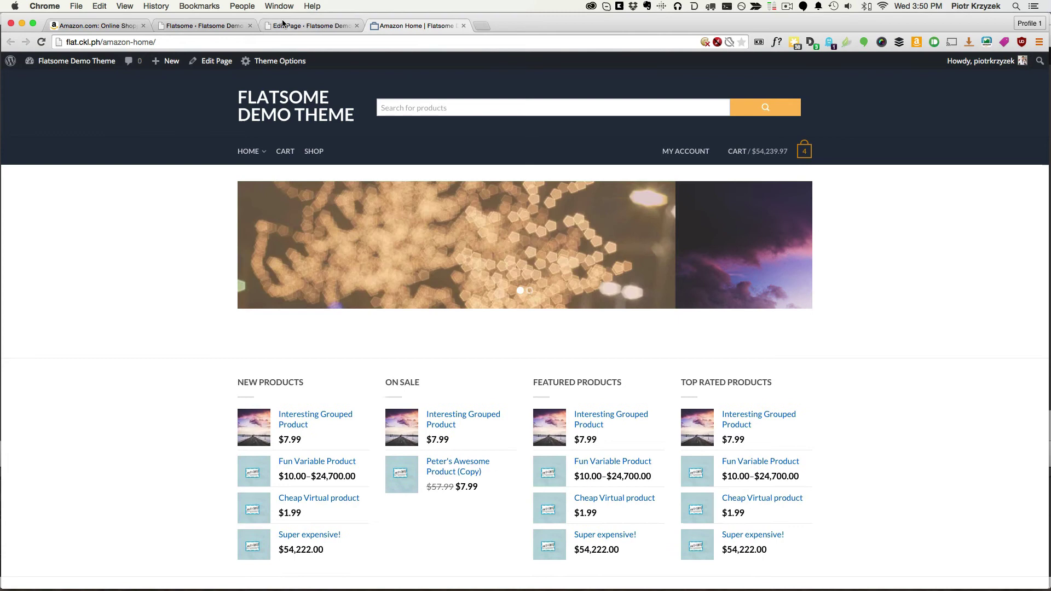
click(283, 23)
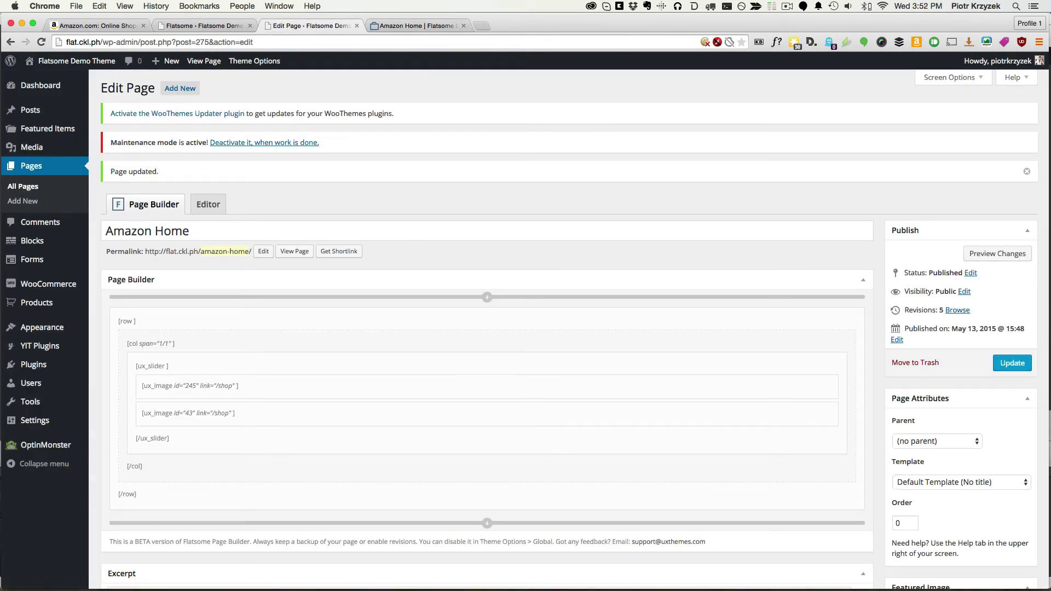
Step: Delete the second image slide (id 43) from the slider
mouse_move(235, 420)
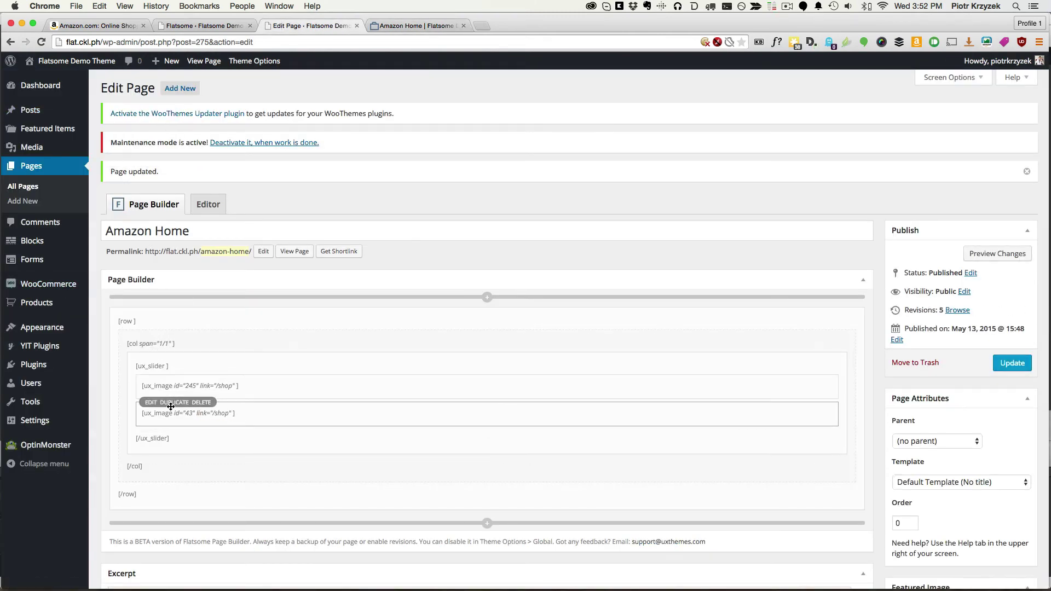
click(195, 403)
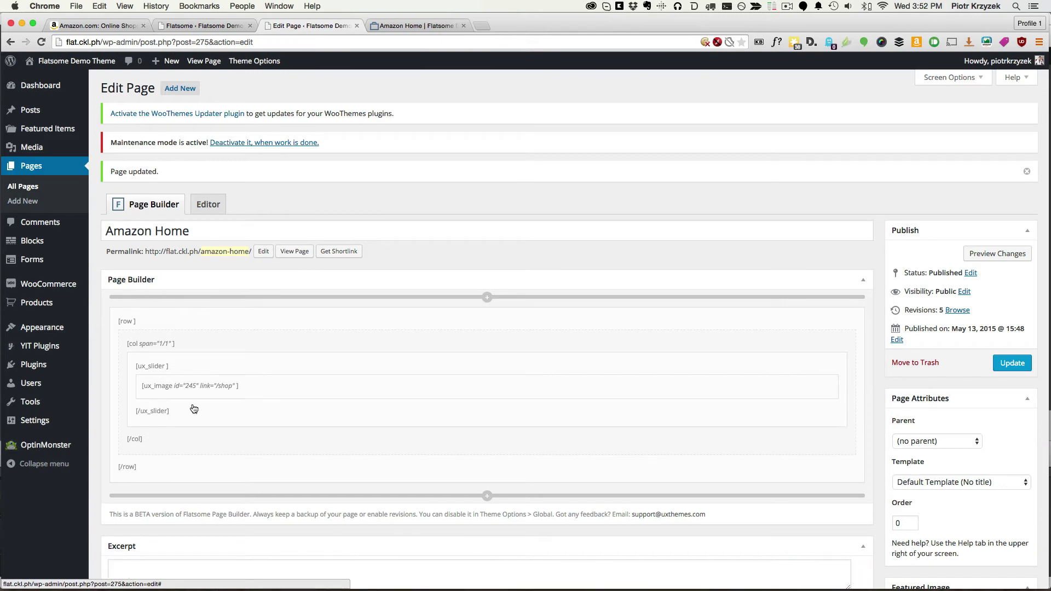
mouse_move(180, 393)
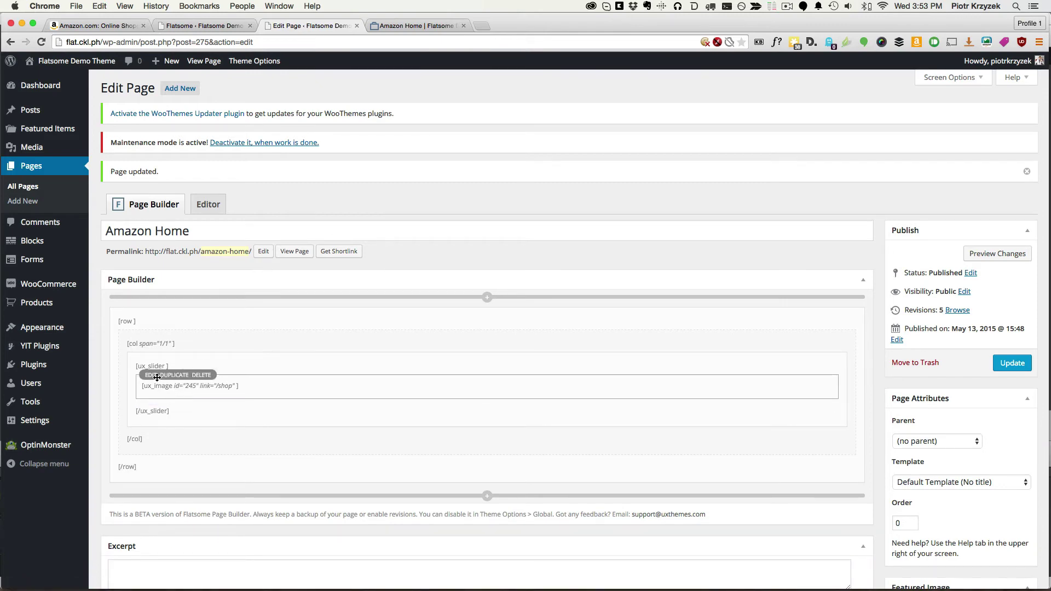
Step: Step through Amazon.com's hero banner slides for reference
click(416, 26)
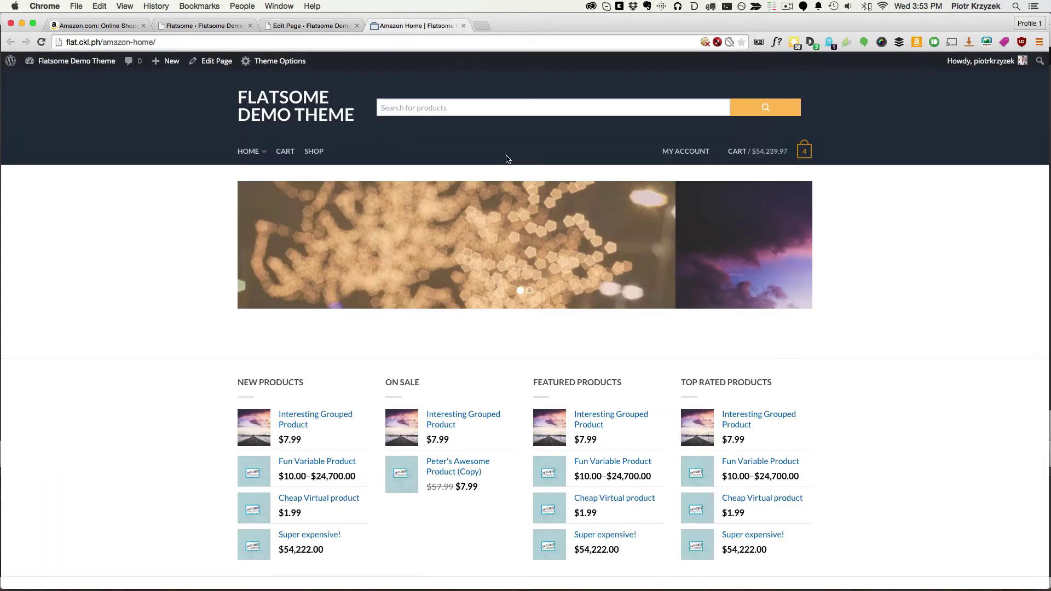
click(116, 27)
click(507, 273)
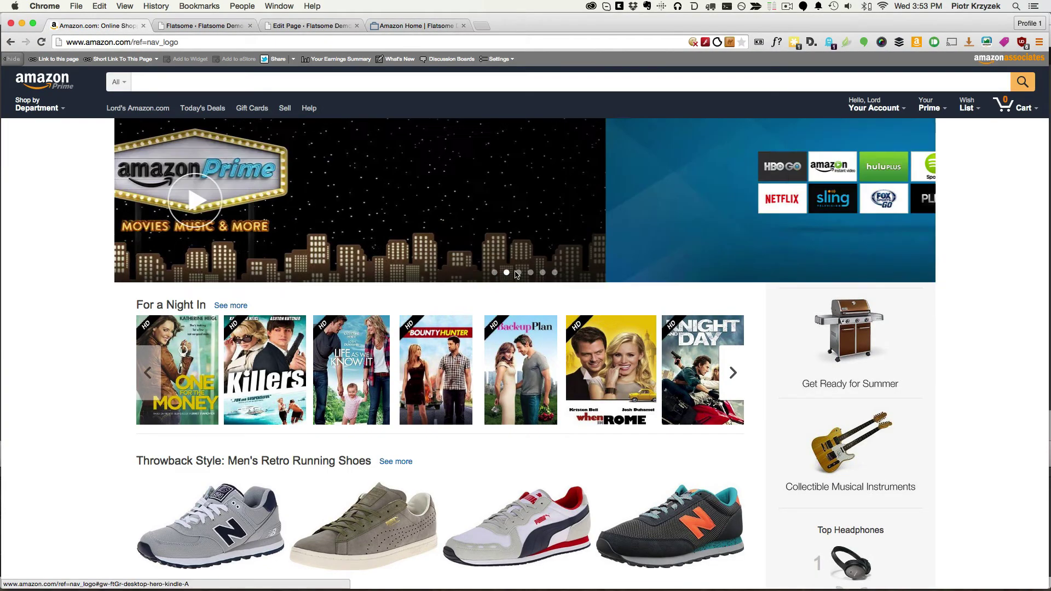
click(530, 272)
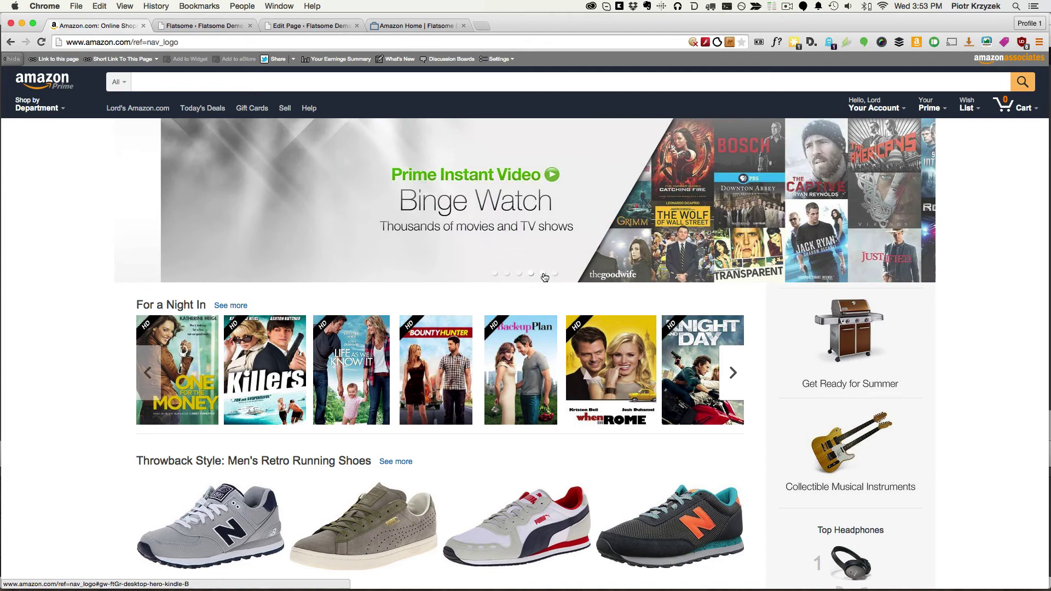
click(542, 273)
click(554, 272)
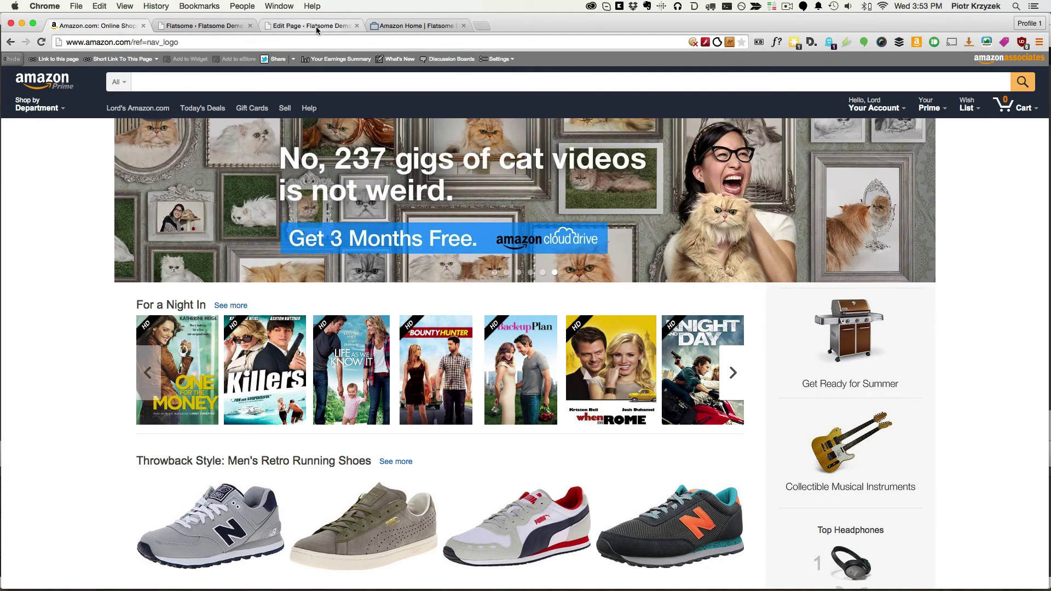
Step: Duplicate the first image slide (id 245) twice to get three slides, then view the live page
click(316, 24)
mouse_move(293, 389)
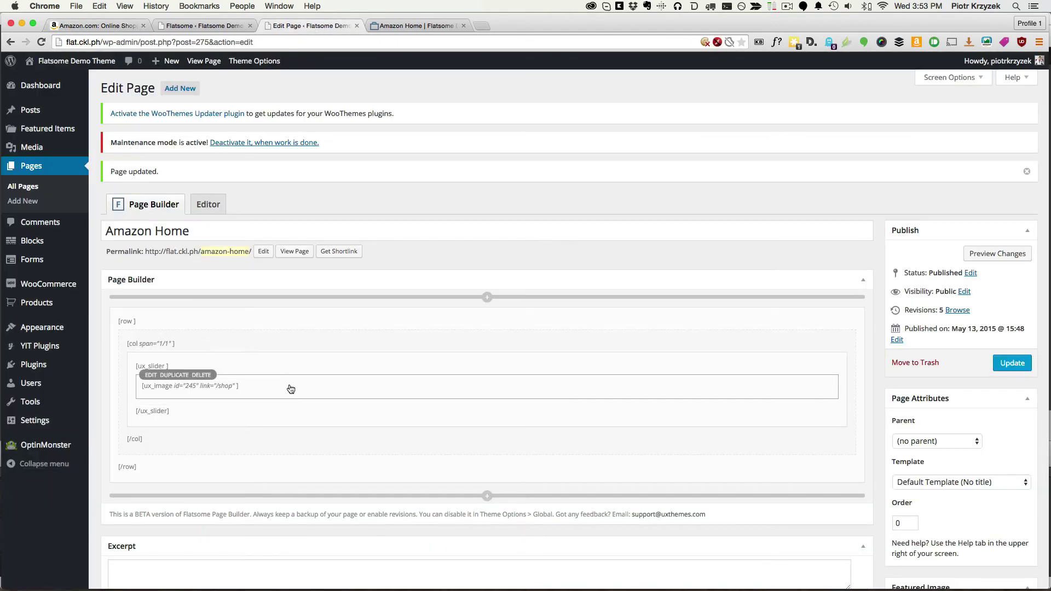
click(170, 375)
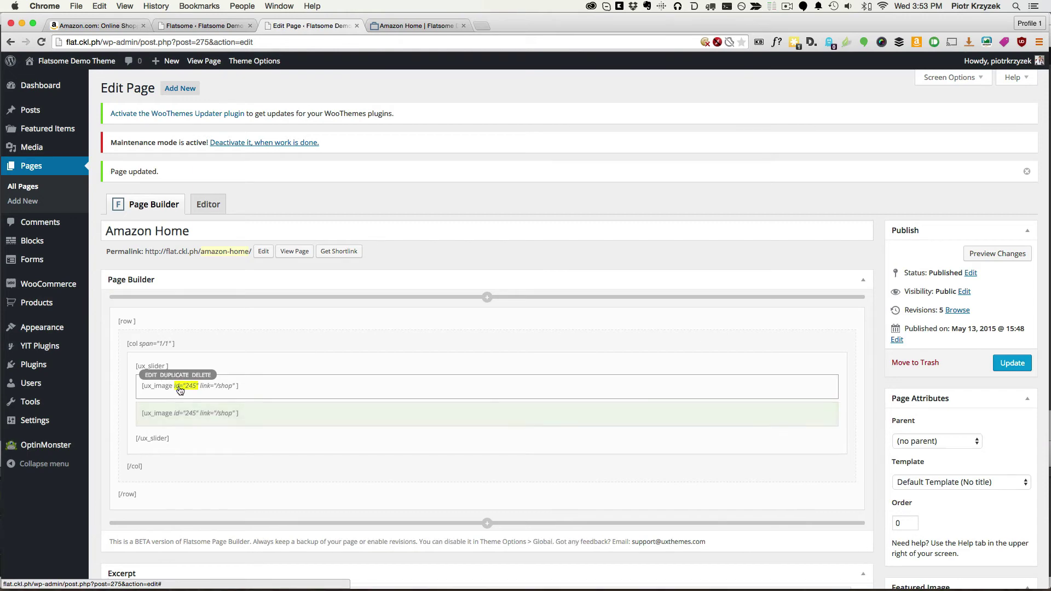
click(177, 404)
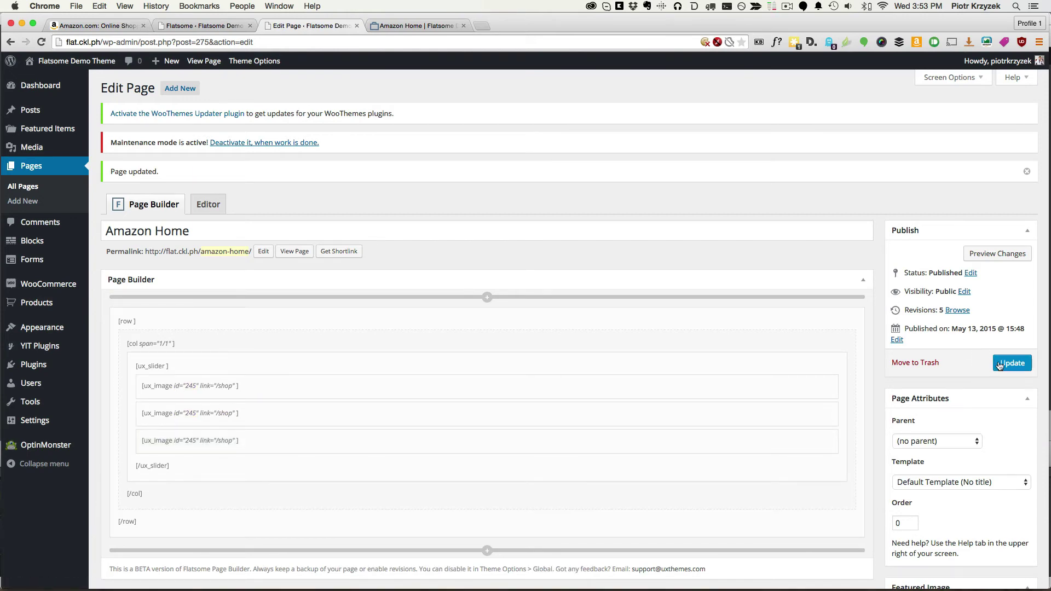
click(426, 27)
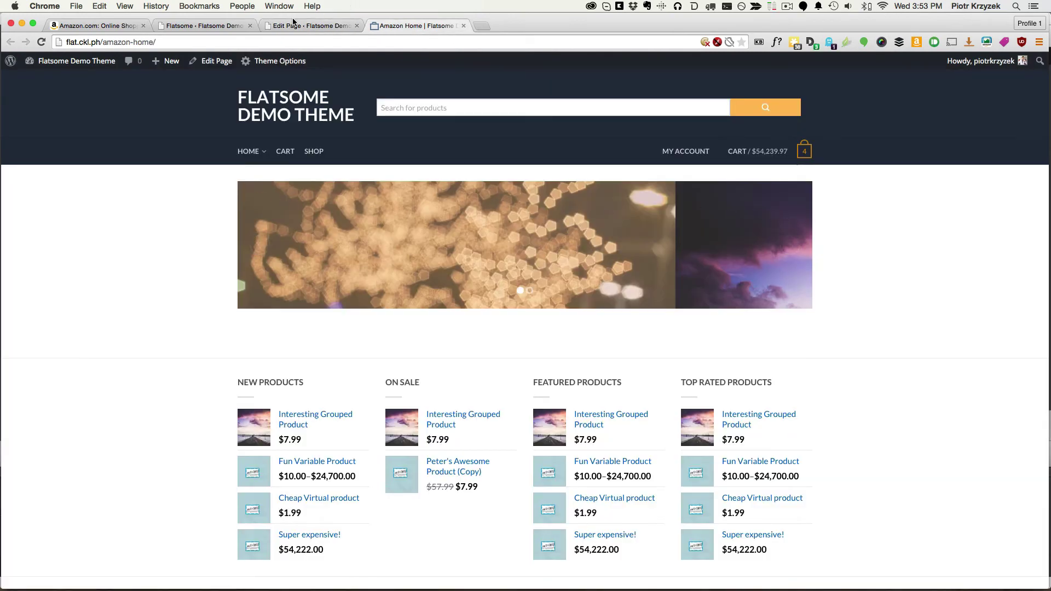
Step: Save the three-slide slider and cycle through the banner on the reloaded live page
click(214, 32)
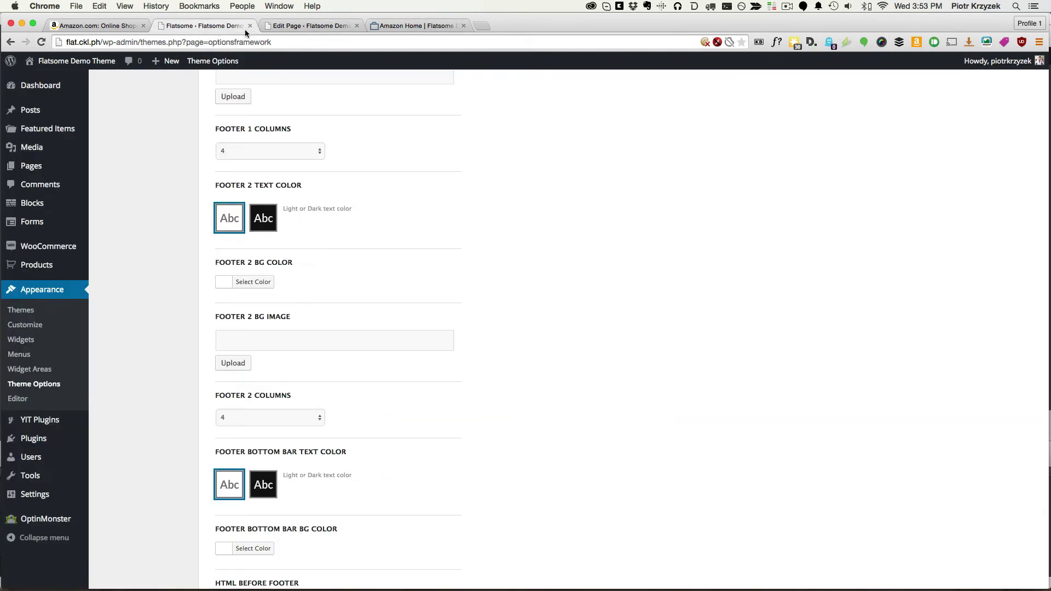
click(322, 30)
click(1004, 370)
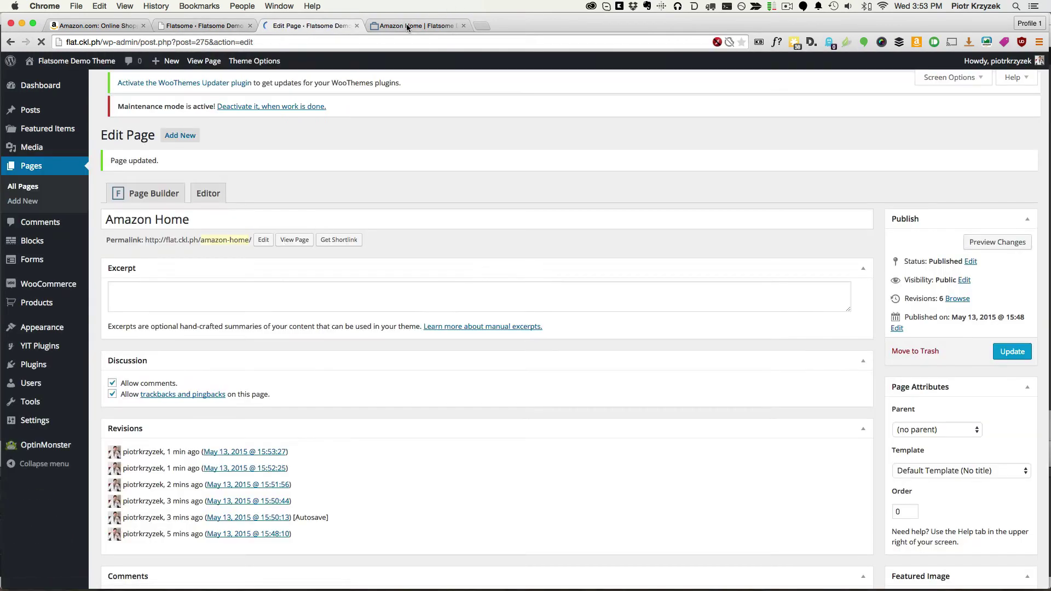
key(super+4)
key(super+r)
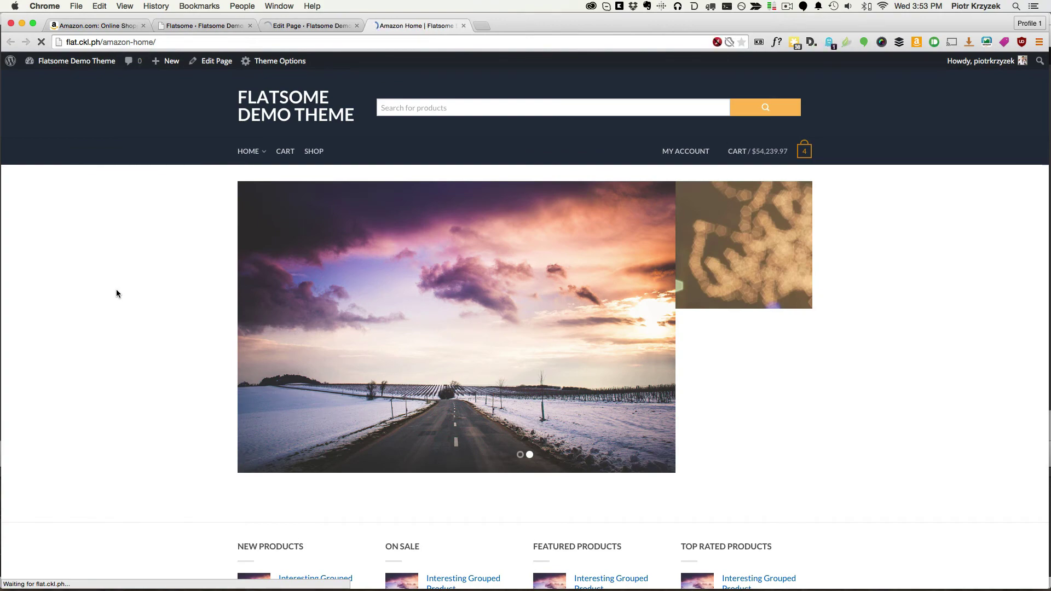
click(790, 247)
click(790, 247)
click(790, 247)
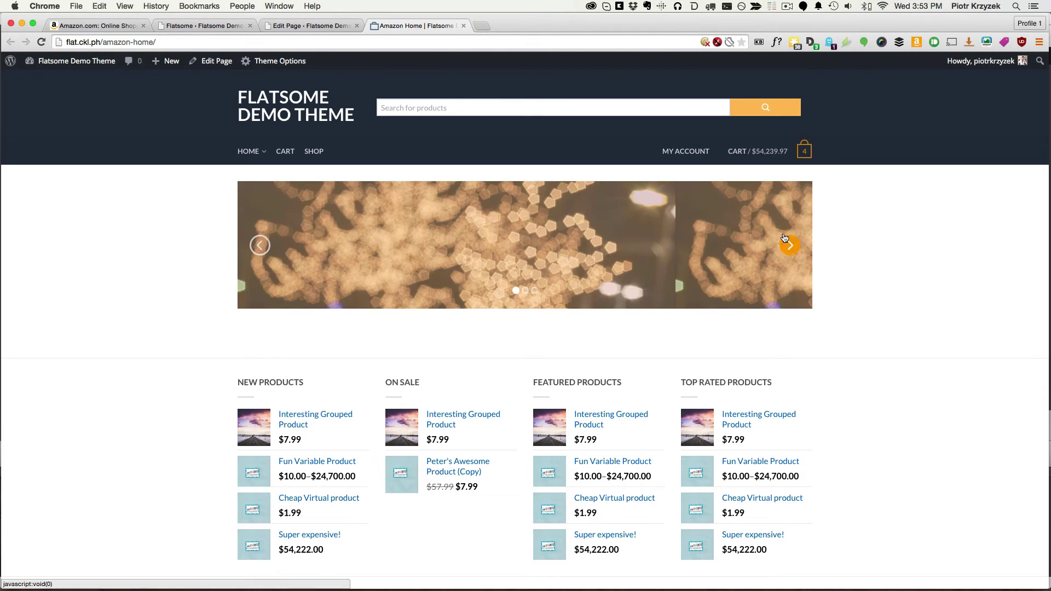
Step: Compare the live Amazon Home page with Amazon.com, then return to the page editor
click(112, 26)
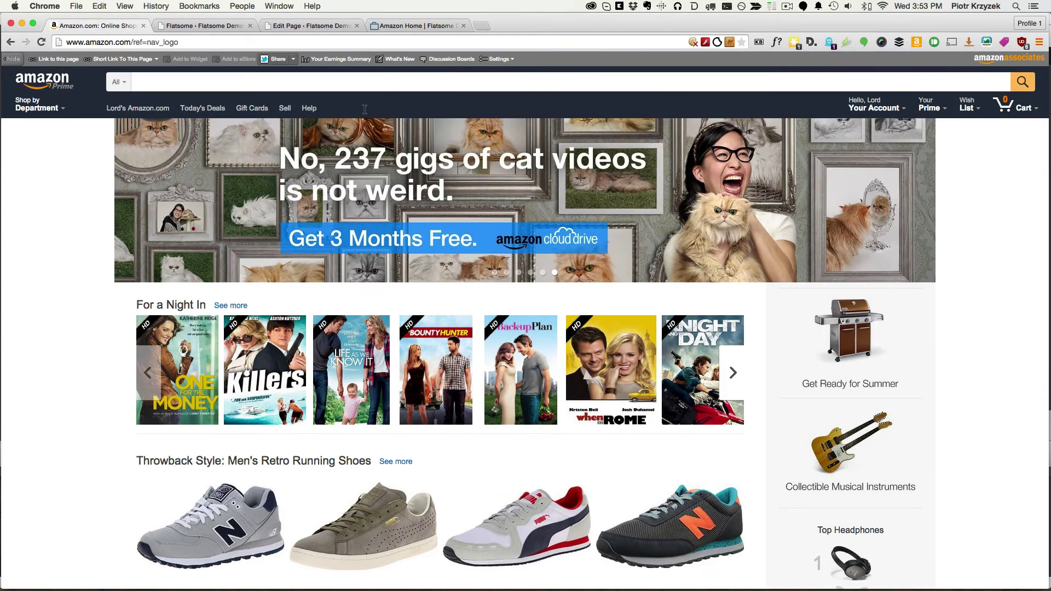
click(280, 26)
click(392, 24)
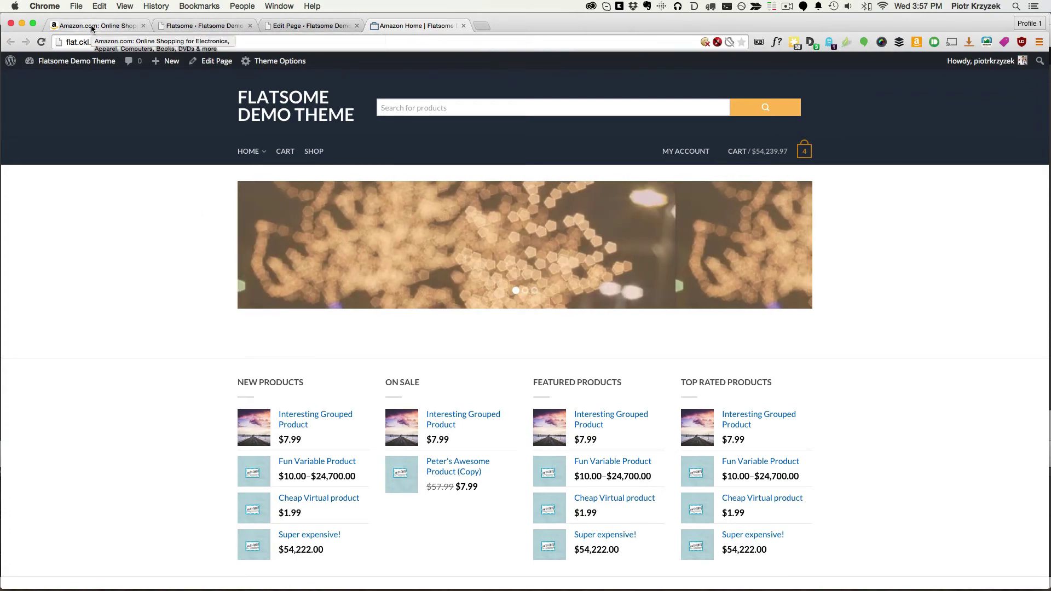
click(92, 27)
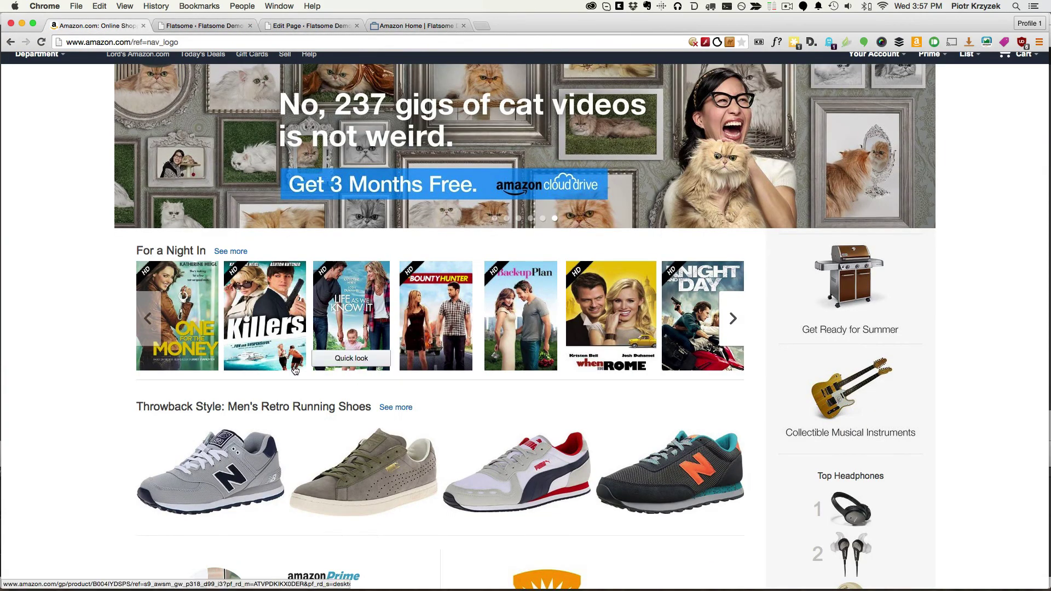
scroll(153, 355, down, 3)
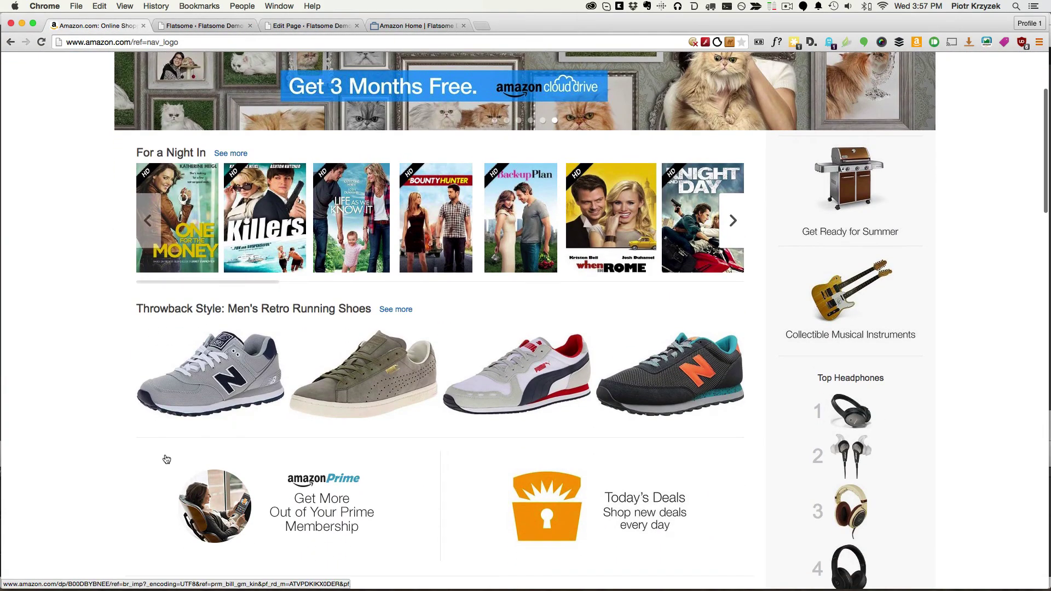
scroll(166, 458, down, 3)
scroll(842, 263, up, 7)
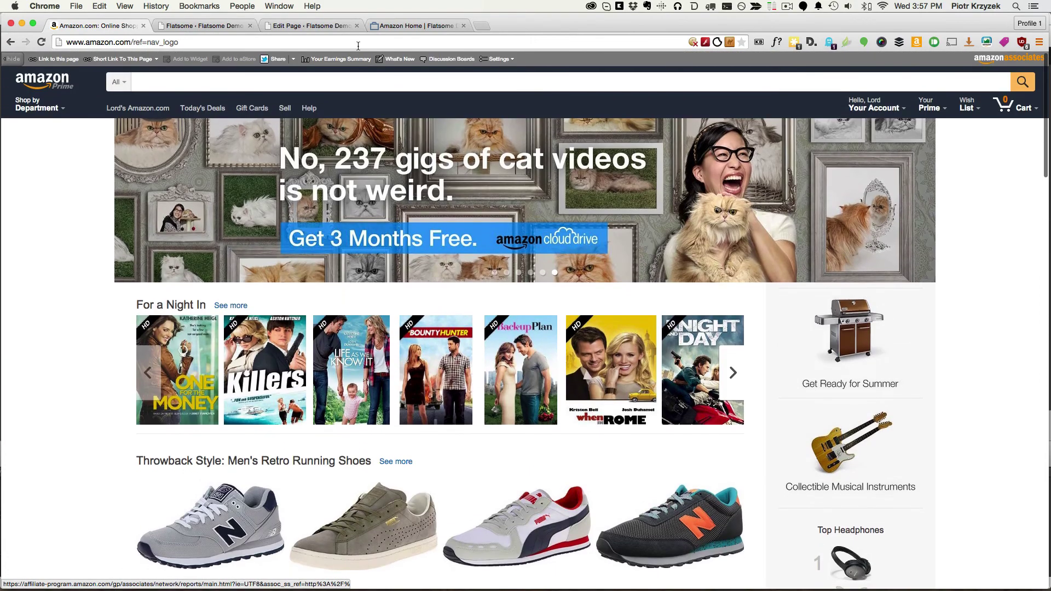
click(400, 28)
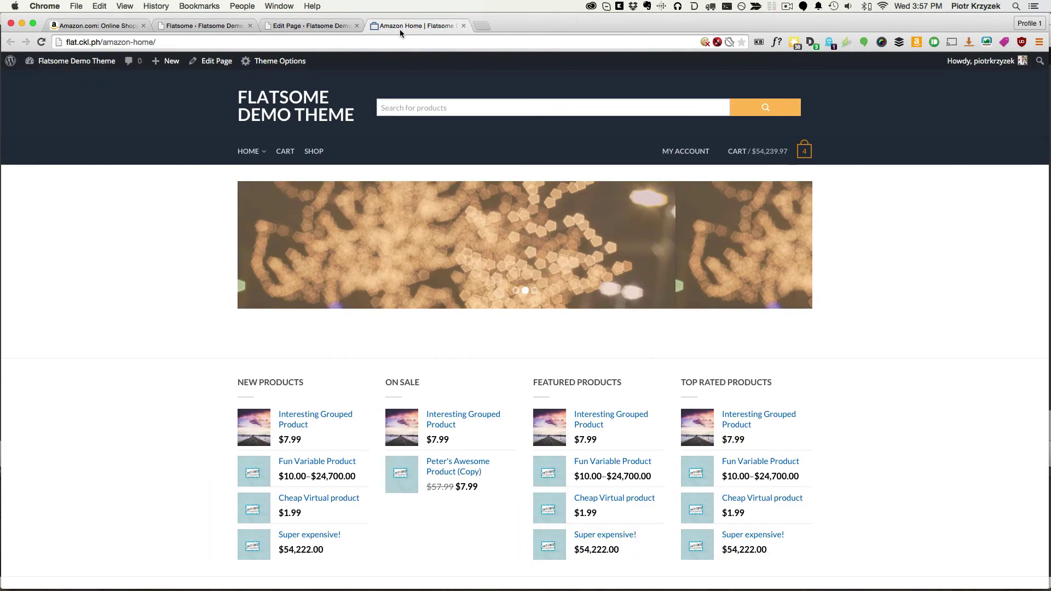
click(306, 25)
Step: Add a second row with a 1/1 full-width column below the slider
scroll(335, 290, down, 5)
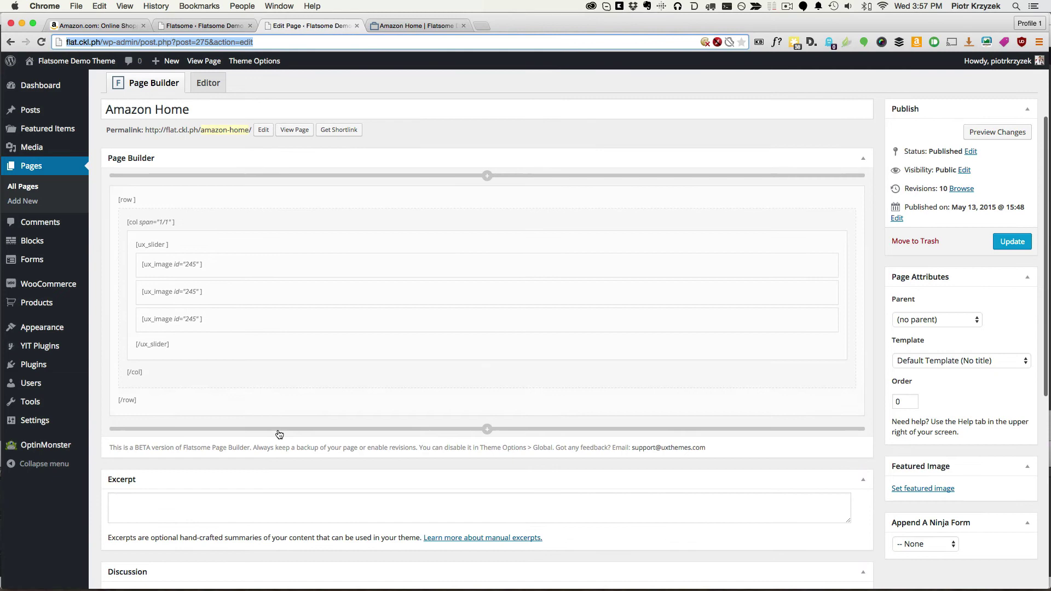
click(272, 427)
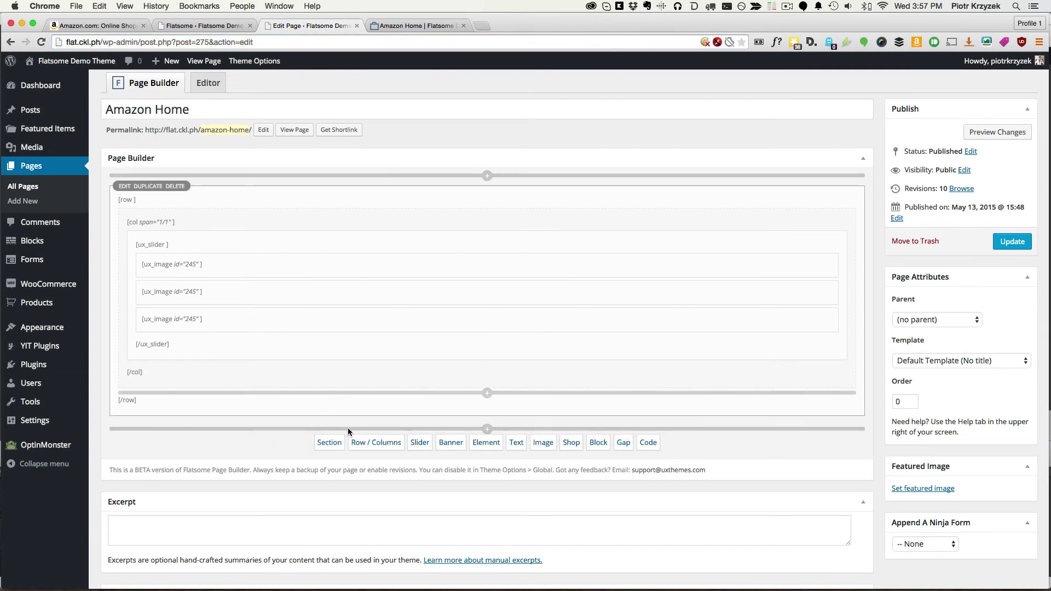
click(361, 446)
click(289, 290)
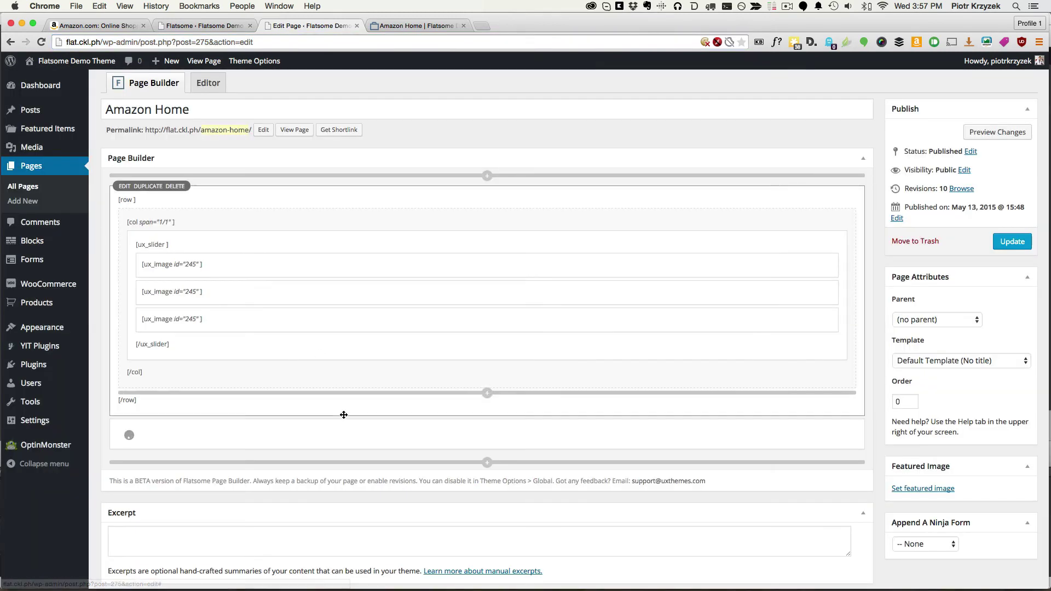
scroll(343, 422, down, 2)
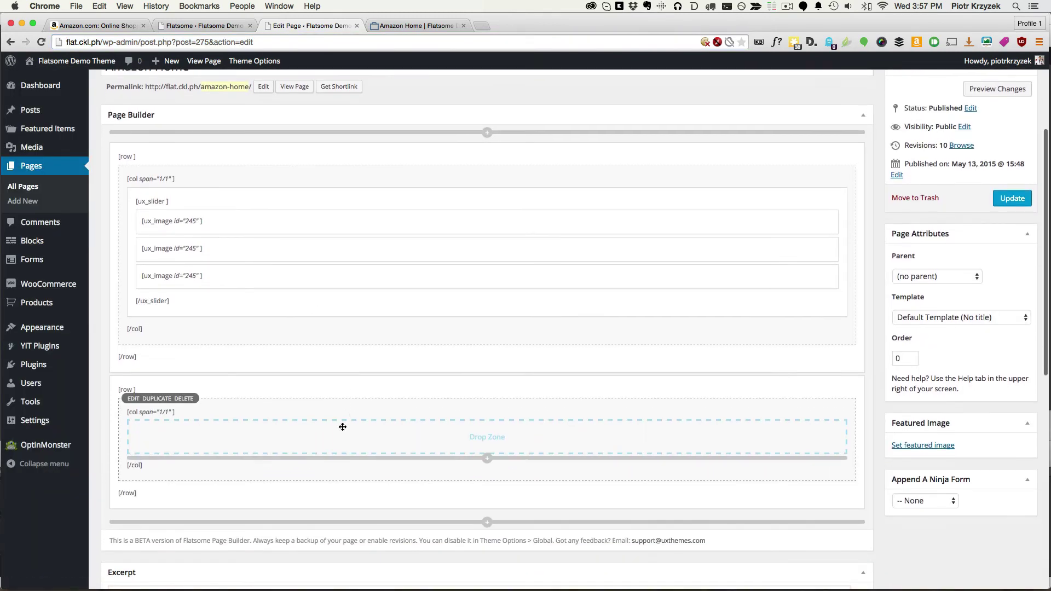
Step: Insert a Shop Category Slider into the new column, referencing Amazon's 'For a Night In' section
click(335, 459)
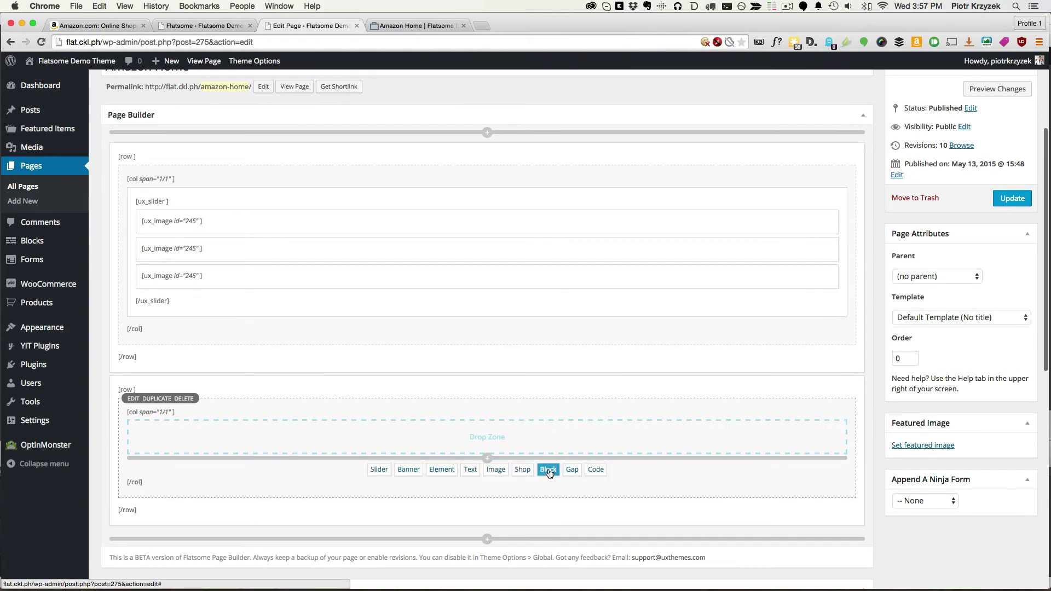
click(526, 470)
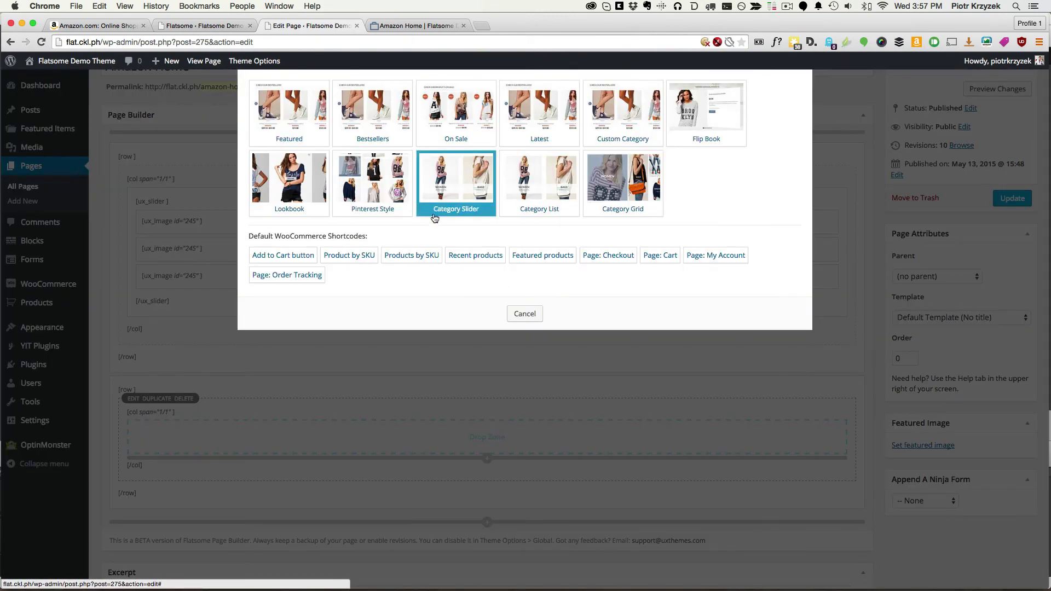
click(117, 26)
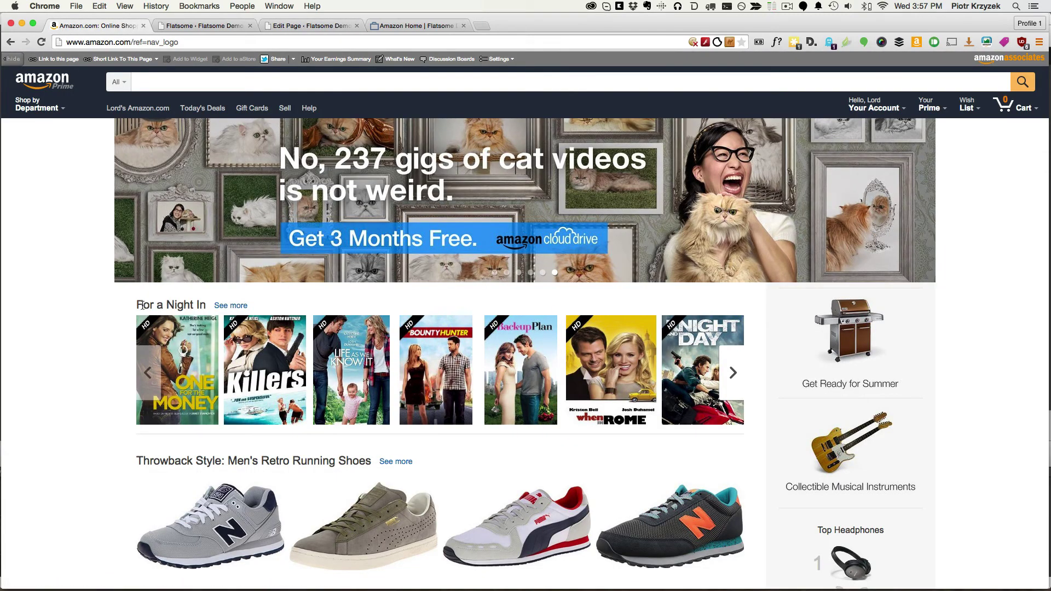
drag(143, 305, 201, 305)
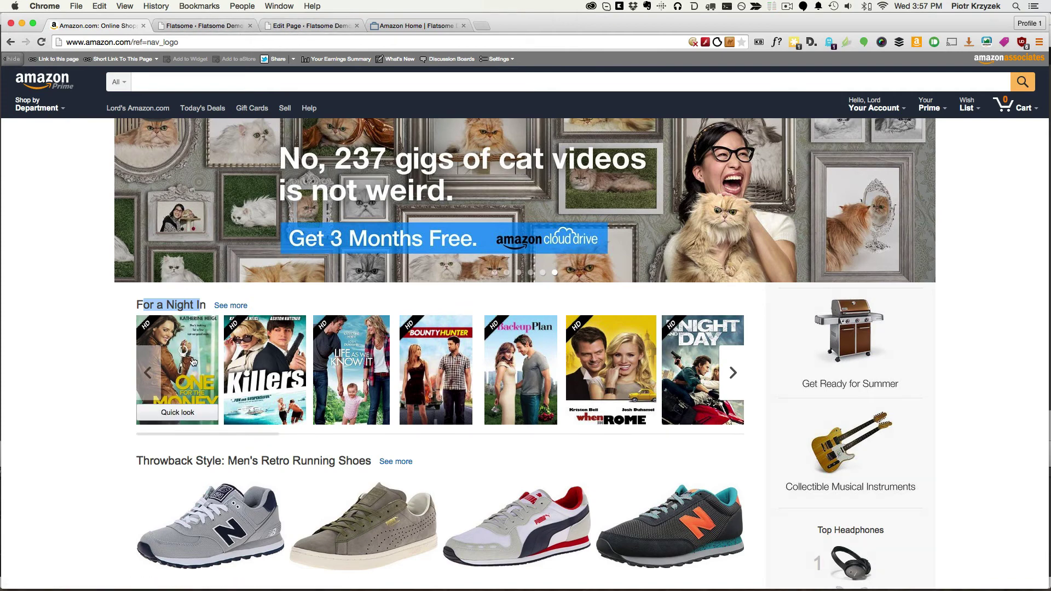
click(310, 26)
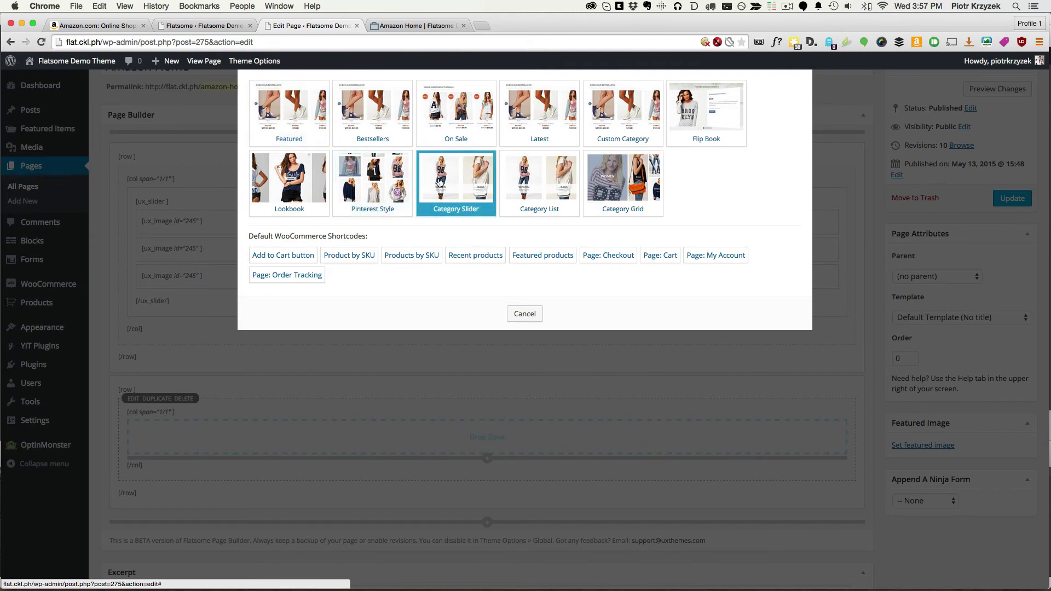
click(440, 182)
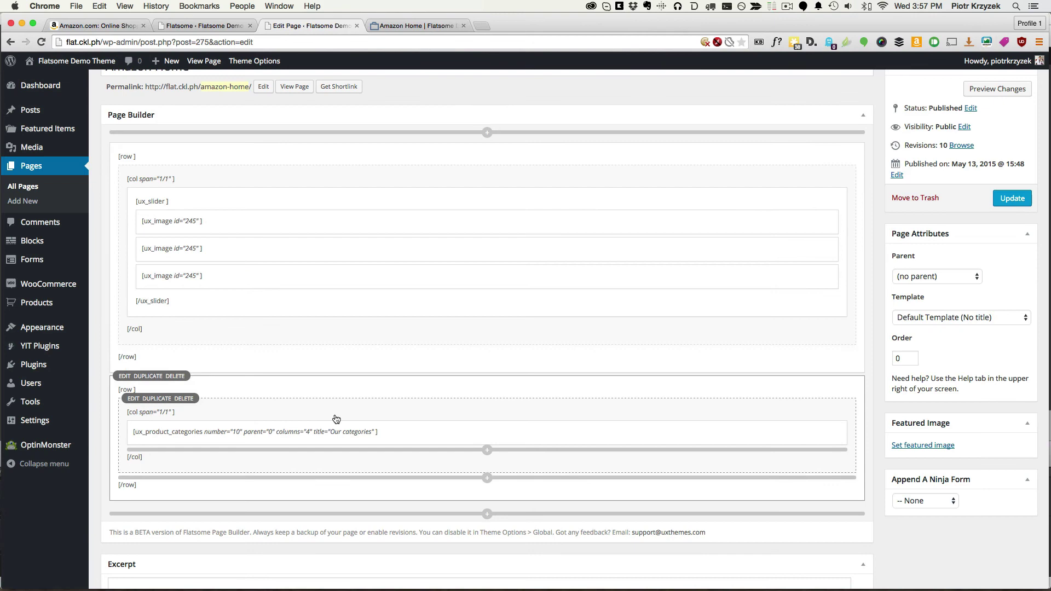
Step: Update the page and reload the live Amazon Home page
click(1008, 200)
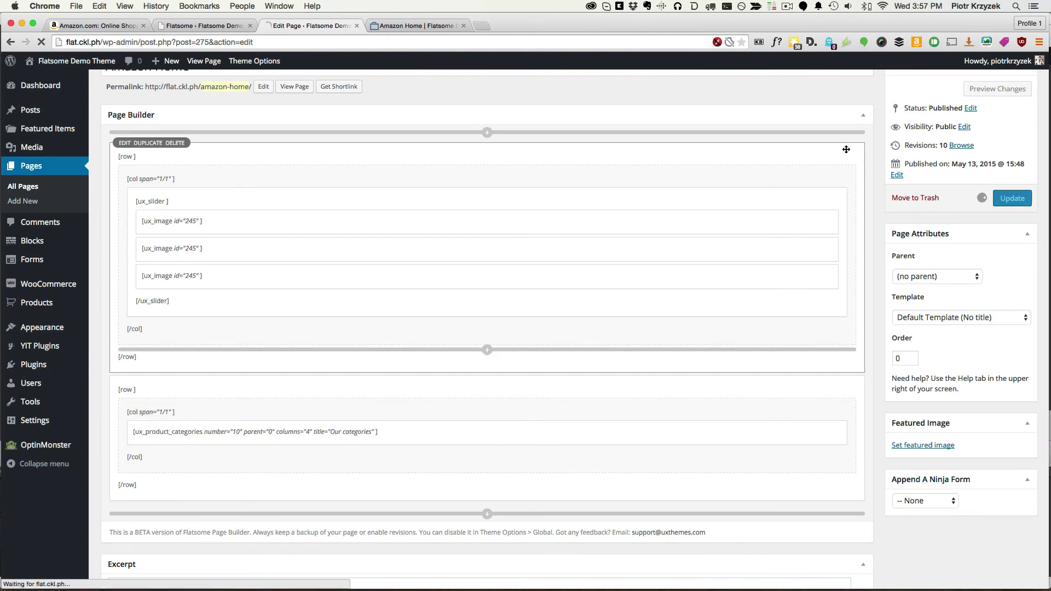
click(416, 25)
key(super+r)
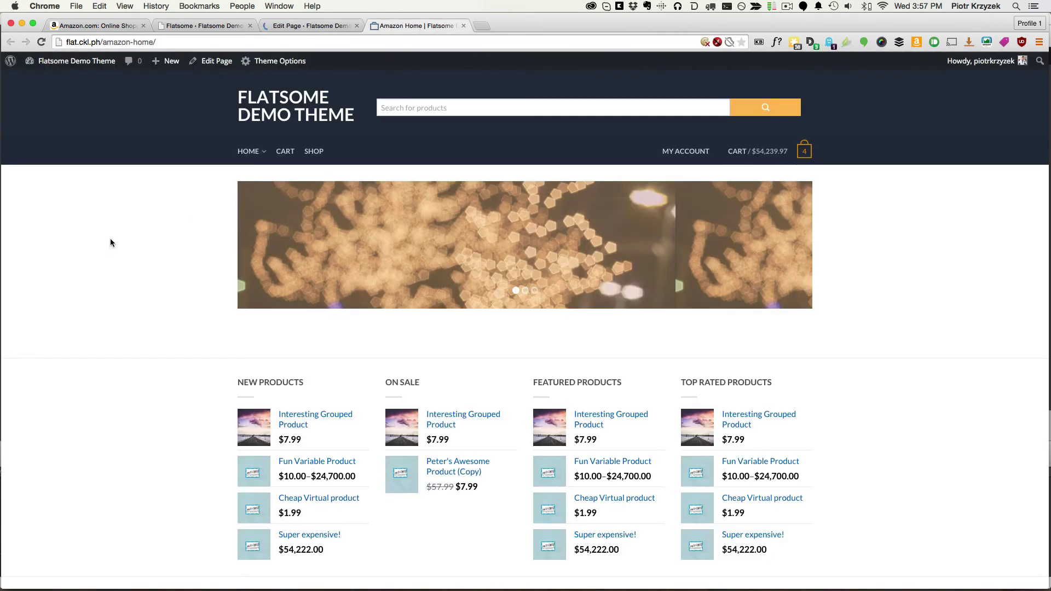
Step: Test the category carousel arrows showing Cats, Dogs and Peter's Stuff on the live page
key(super+r)
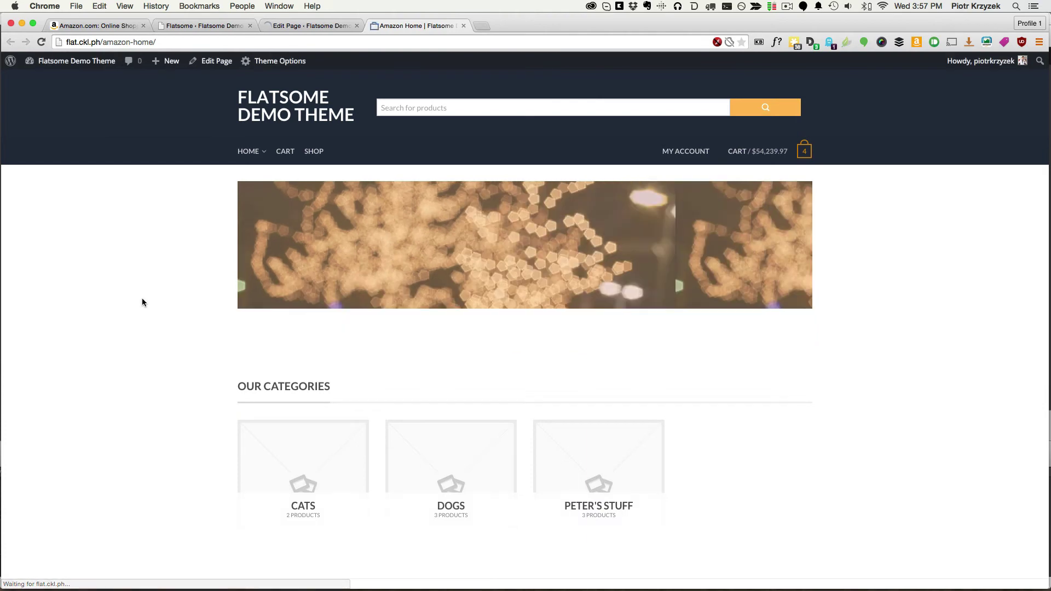
scroll(147, 313, down, 3)
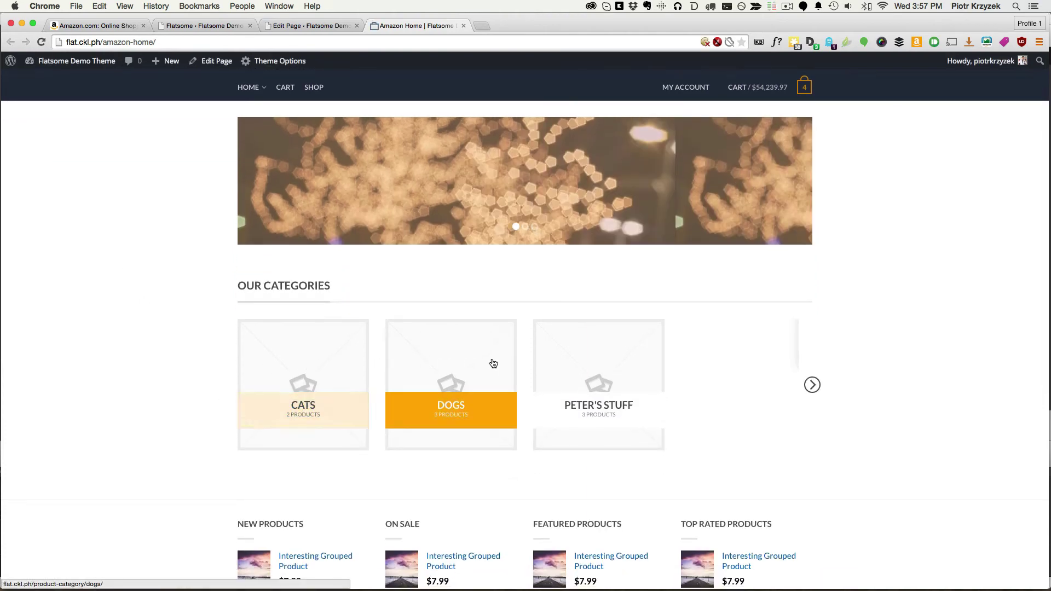
click(813, 386)
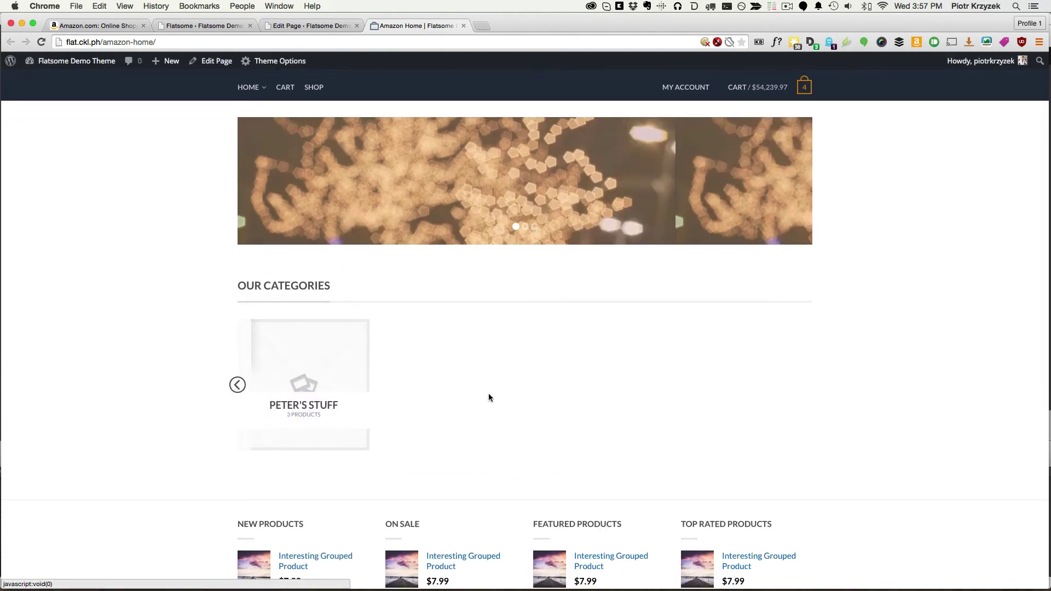
click(237, 384)
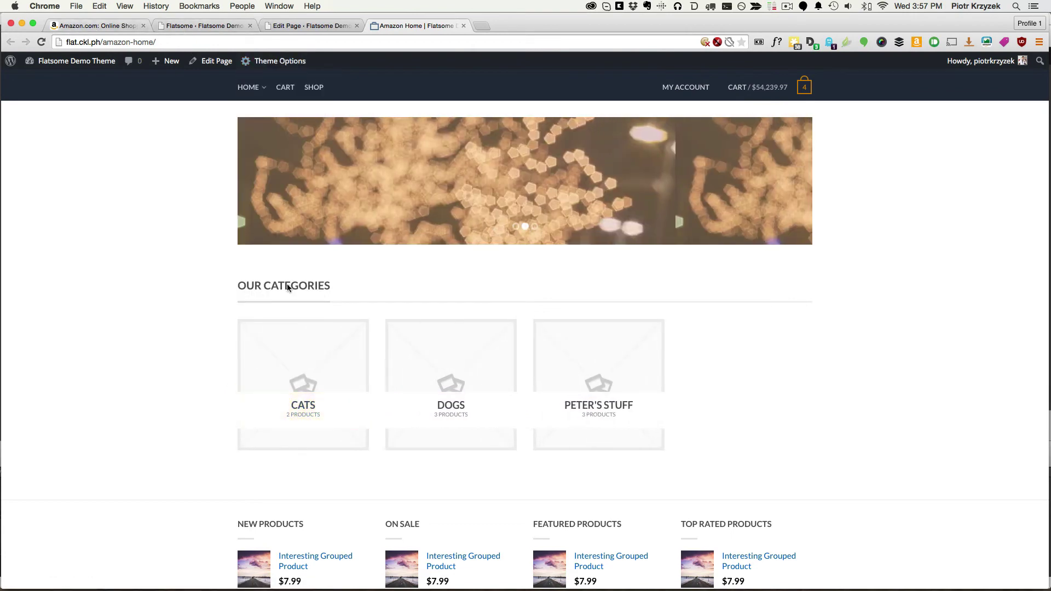
Step: Compare with Amazon's 'For a Night In' carousel, then return to the editor
click(98, 26)
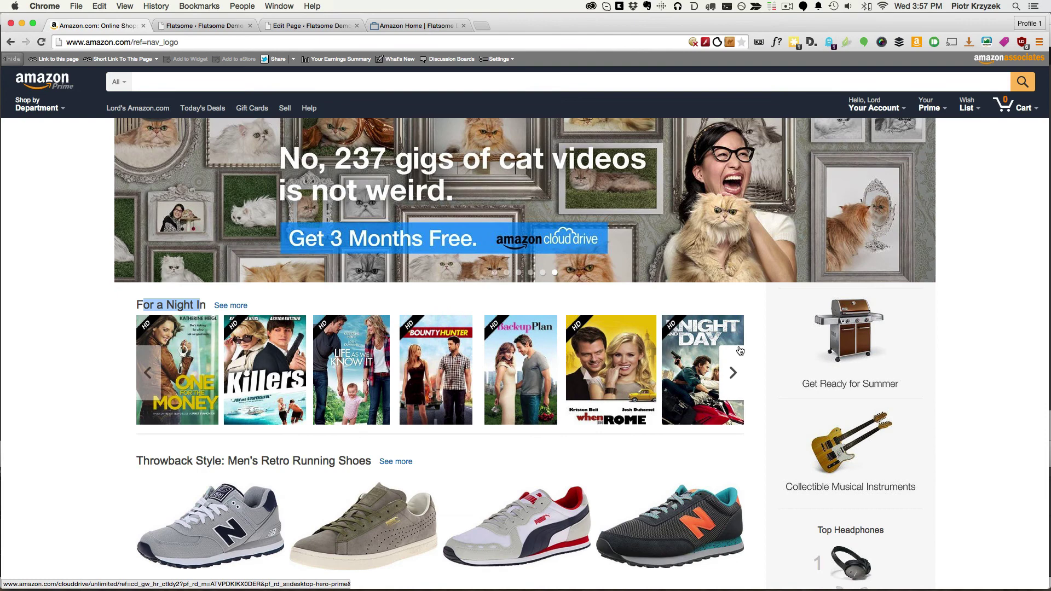
click(732, 380)
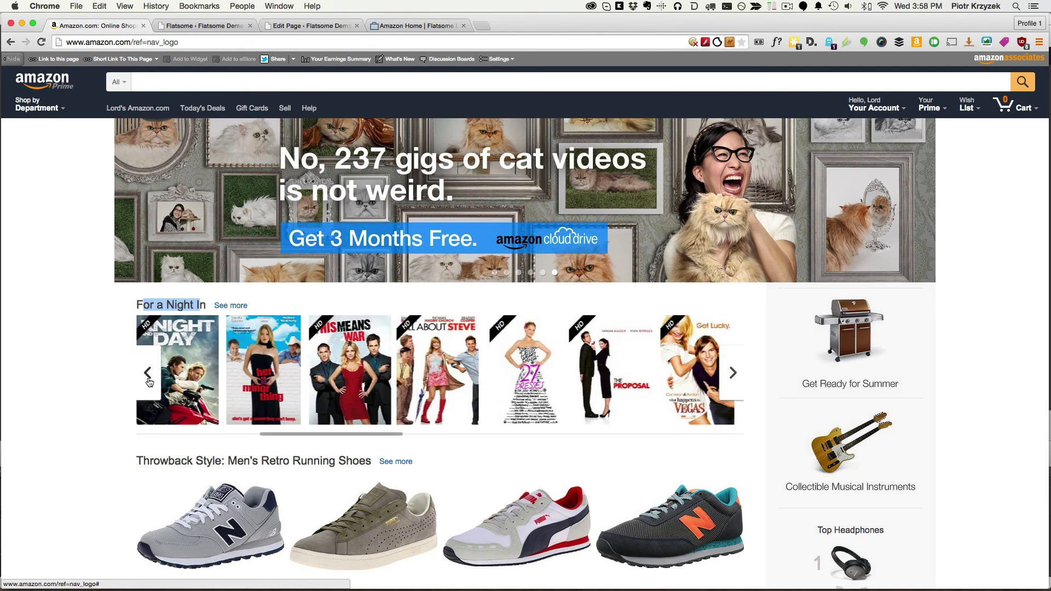
click(147, 373)
click(315, 27)
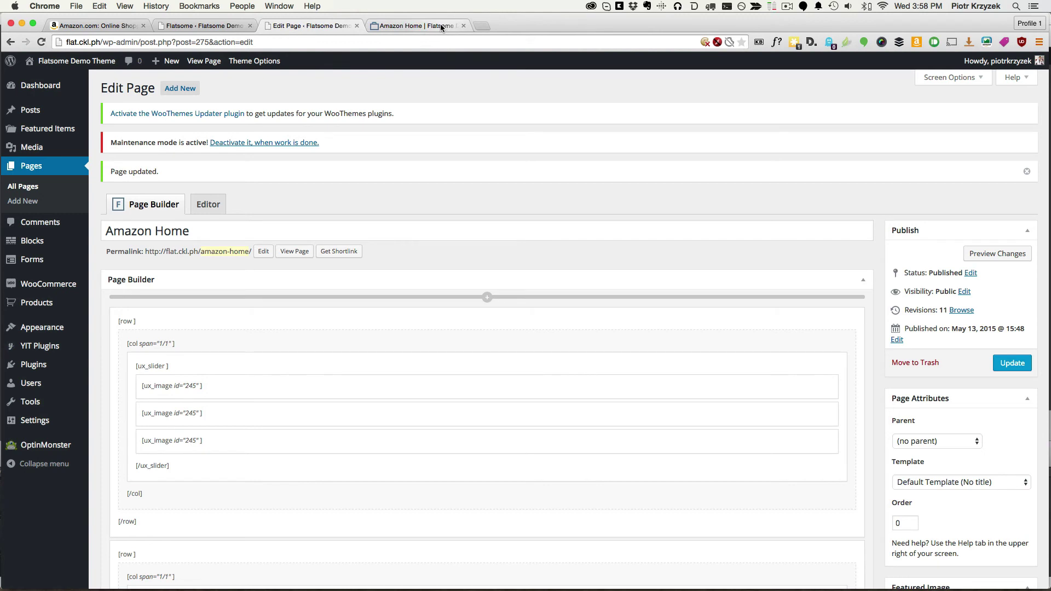
Step: Add another full-width column holding a Custom Category products element
scroll(377, 205, down, 3)
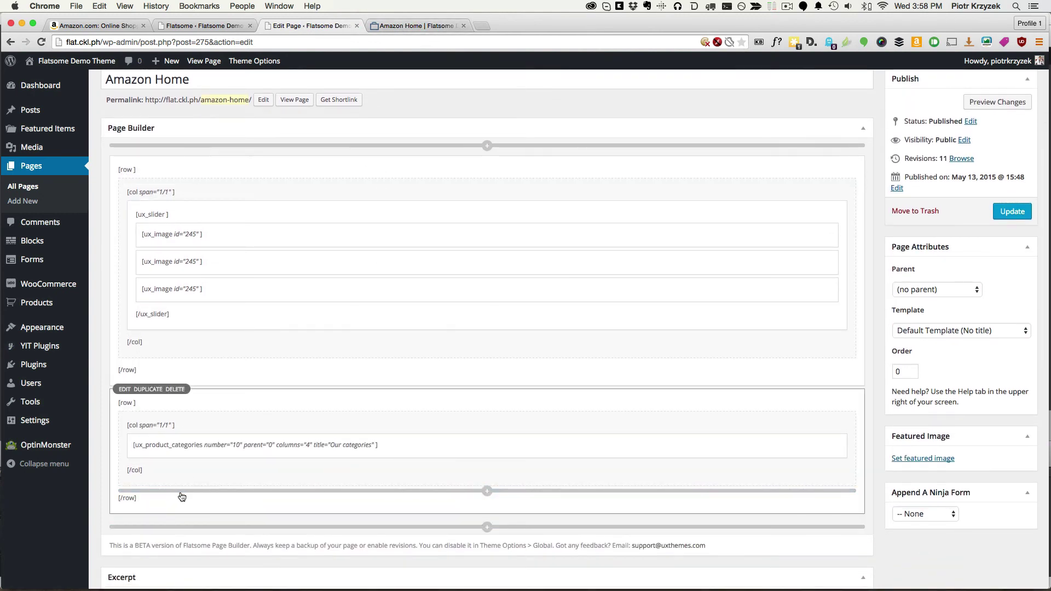
click(199, 492)
scroll(201, 488, down, 2)
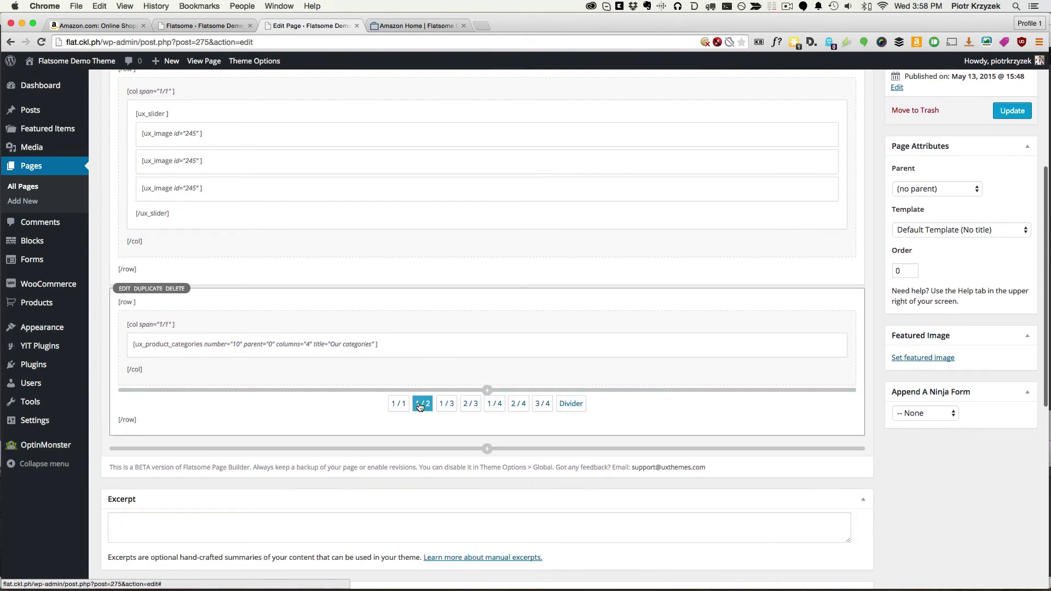
click(399, 403)
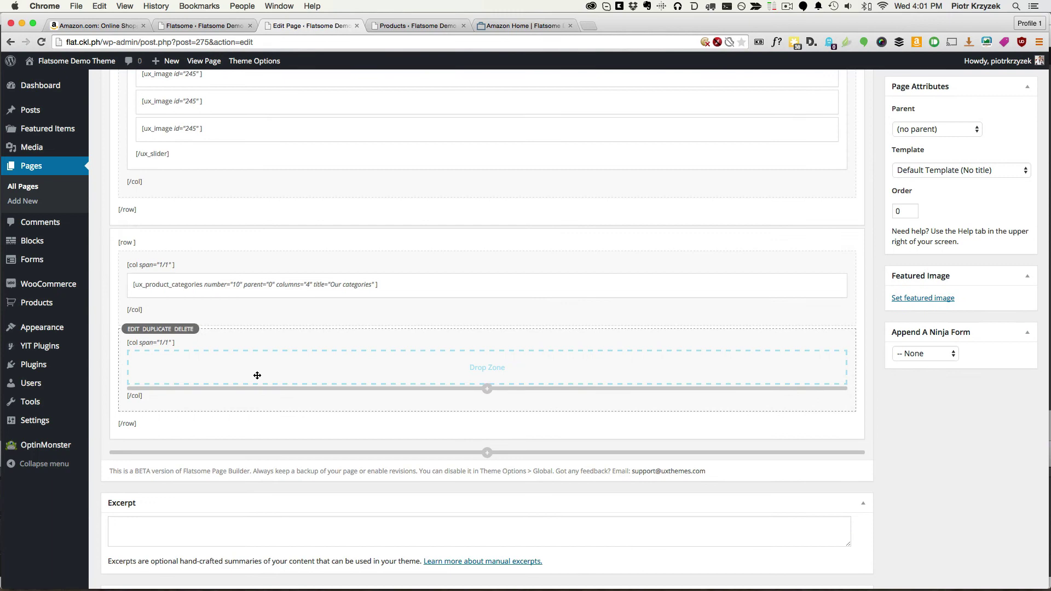
mouse_move(277, 390)
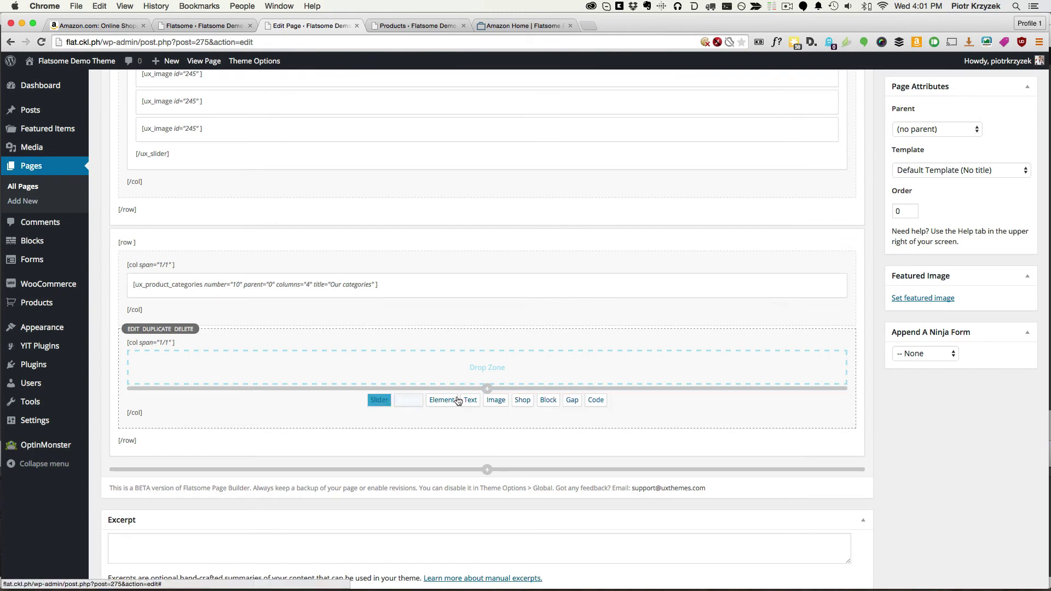
click(521, 400)
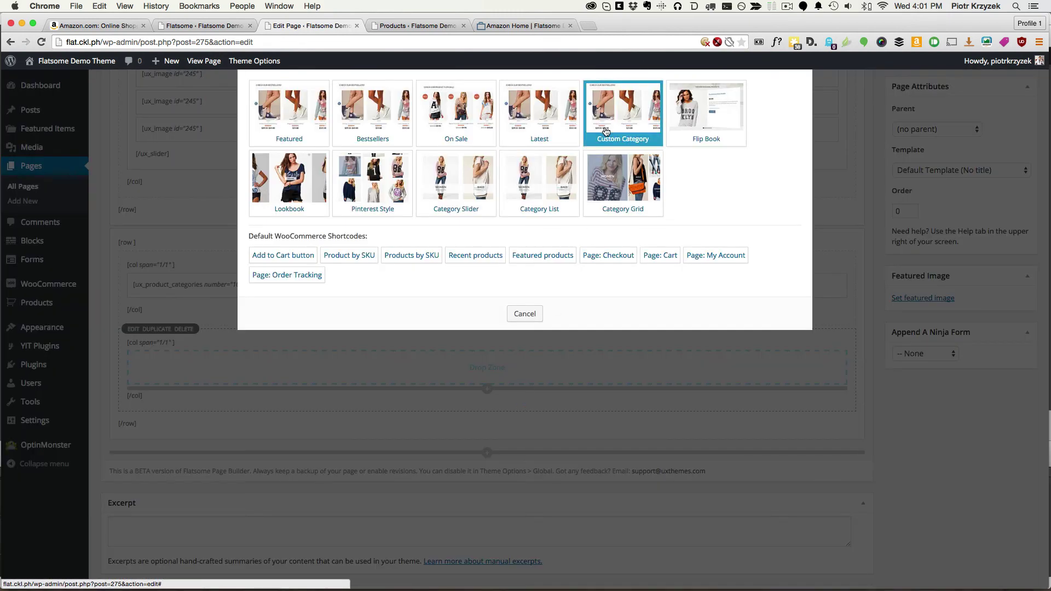
click(622, 112)
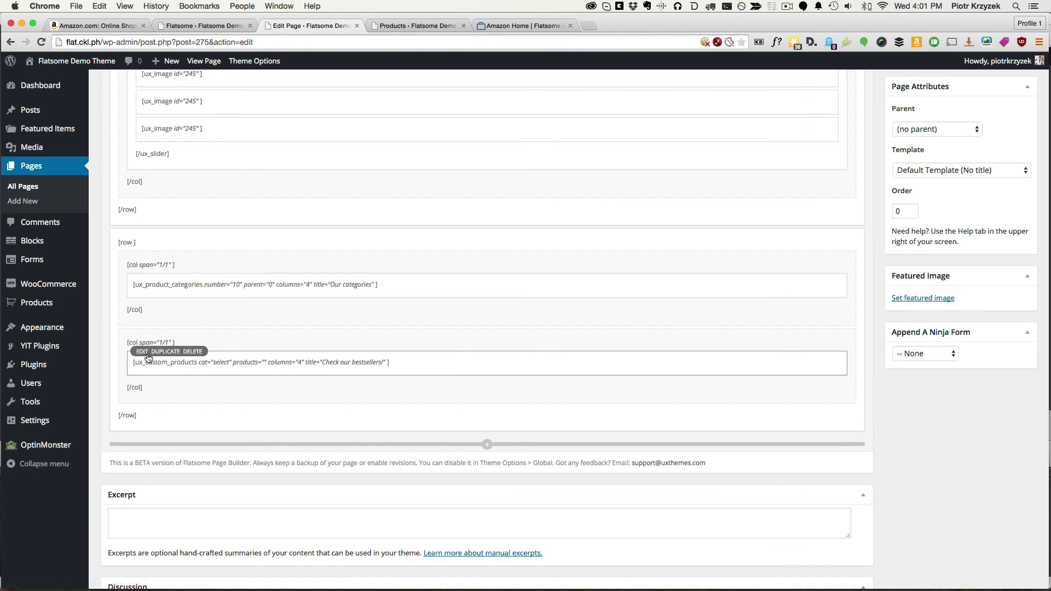
Step: Filter the products to Peter's Stuff, title them 'Our Latest Movies', and update the page
click(147, 354)
click(385, 130)
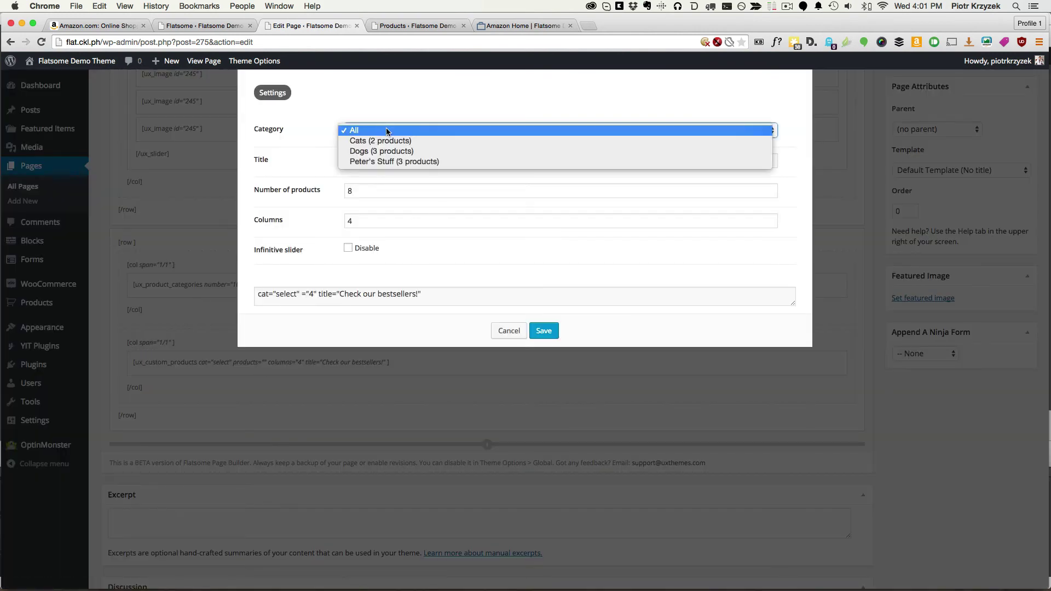
click(394, 161)
drag(438, 160, 242, 159)
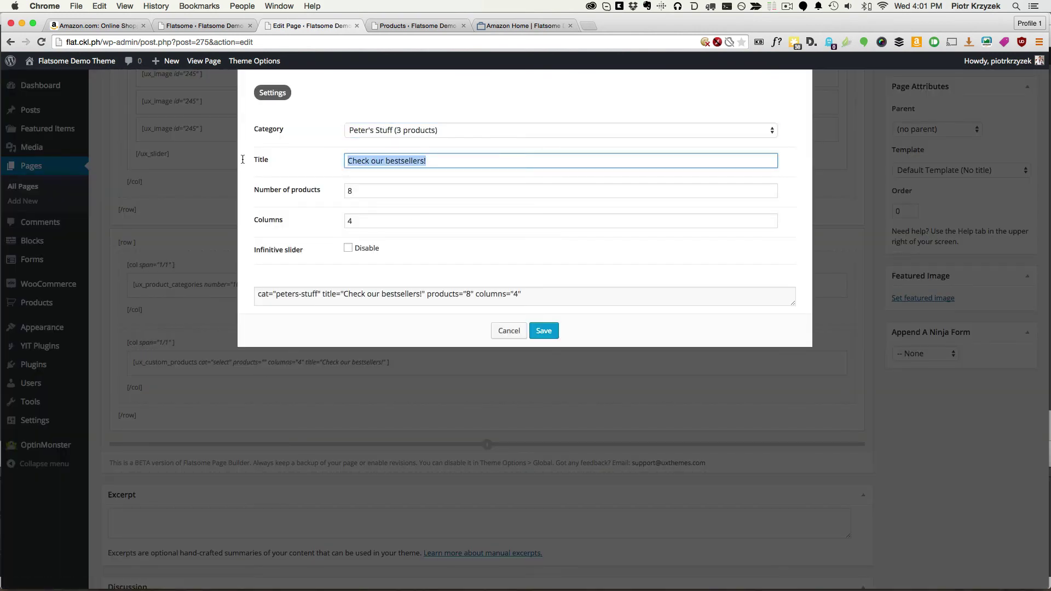
text(Our Latest Movies)
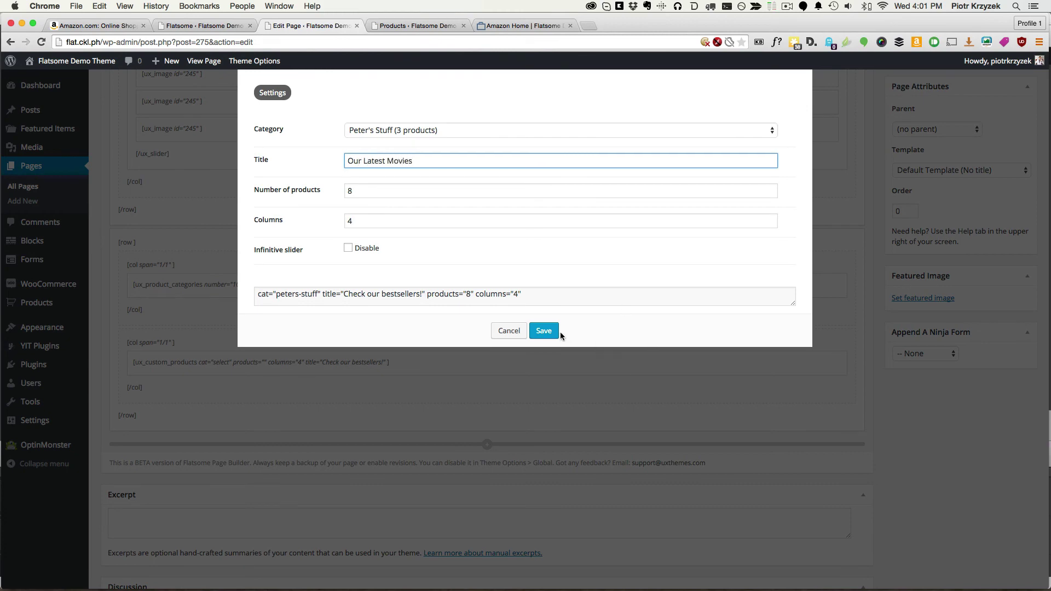
click(558, 332)
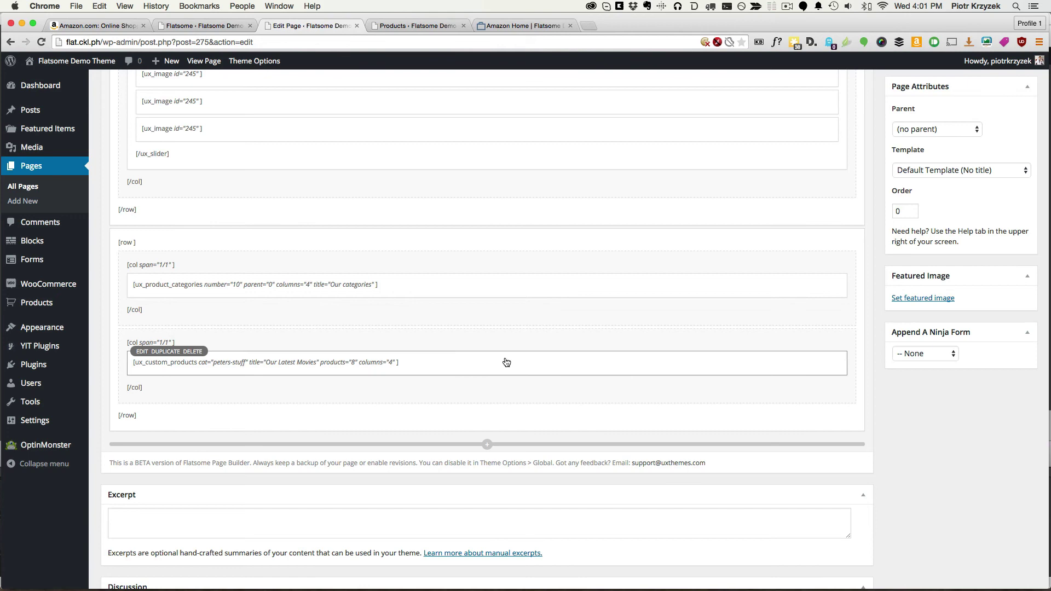
scroll(504, 356, up, 4)
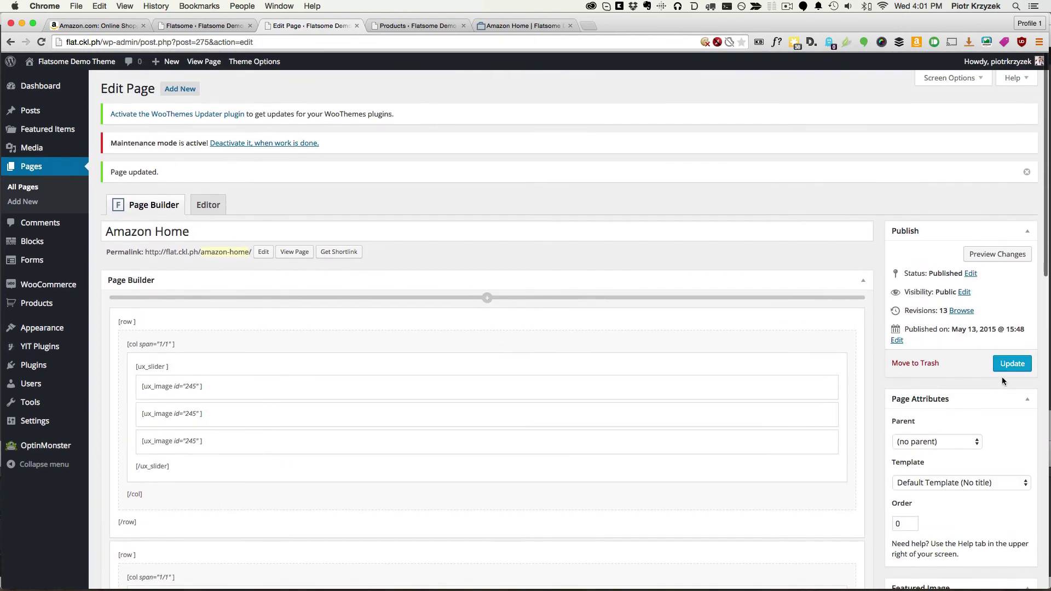
click(1008, 364)
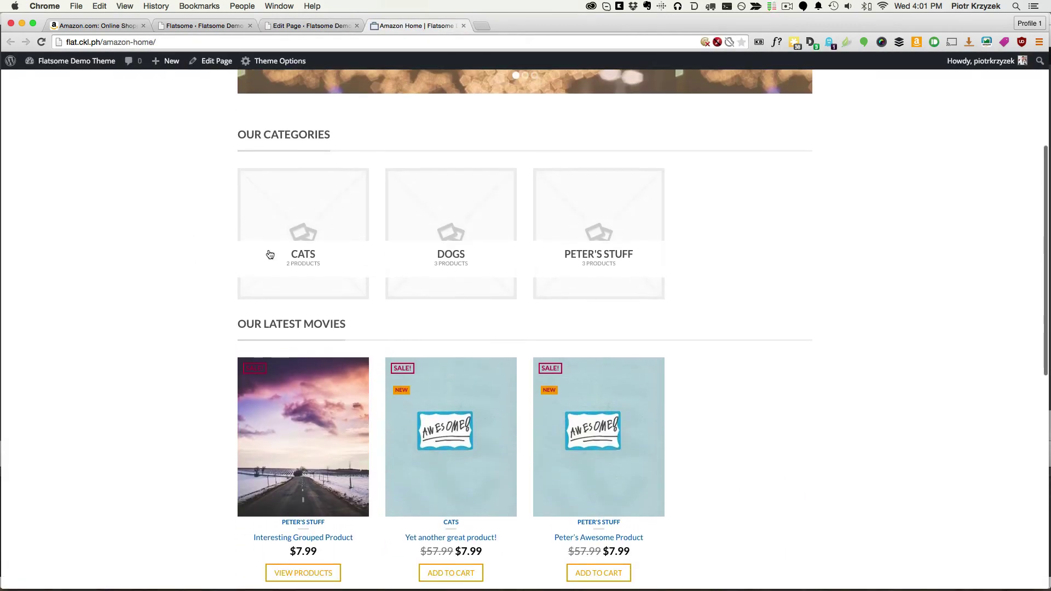
Step: Scroll the live page reviewing the slider, category tiles and movie row, then return to the editor
scroll(274, 383, down, 3)
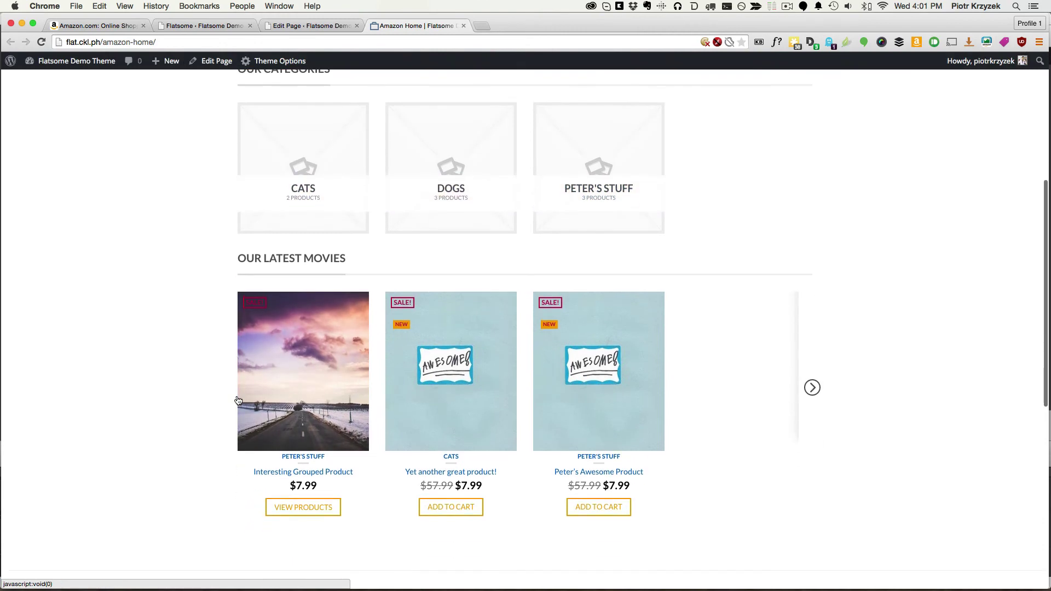
scroll(821, 363, up, 5)
scroll(879, 363, up, 3)
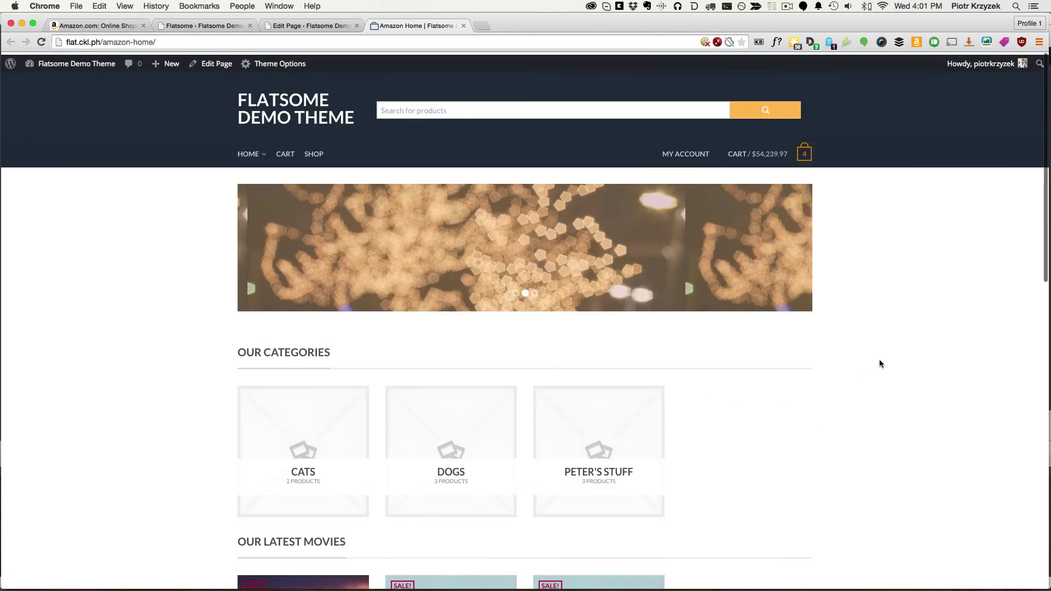
scroll(879, 364, down, 5)
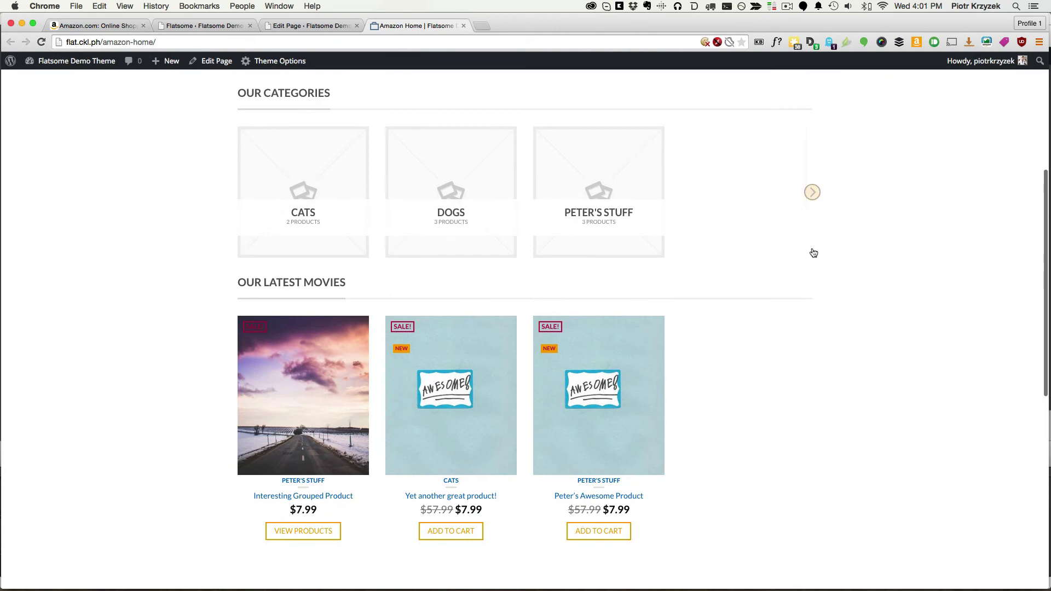
scroll(166, 114, up, 5)
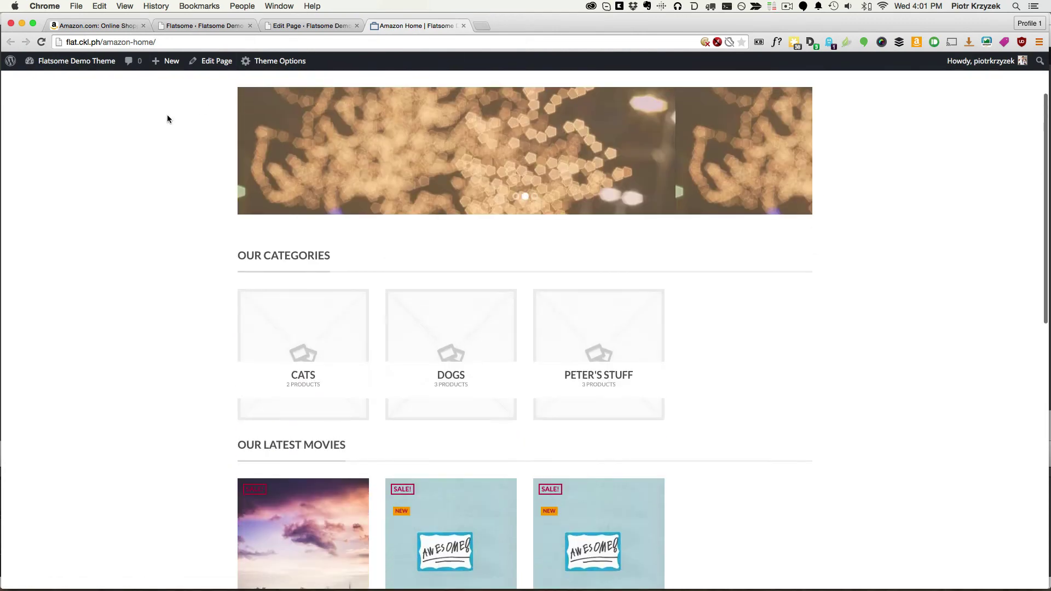
key(super+alt+Left)
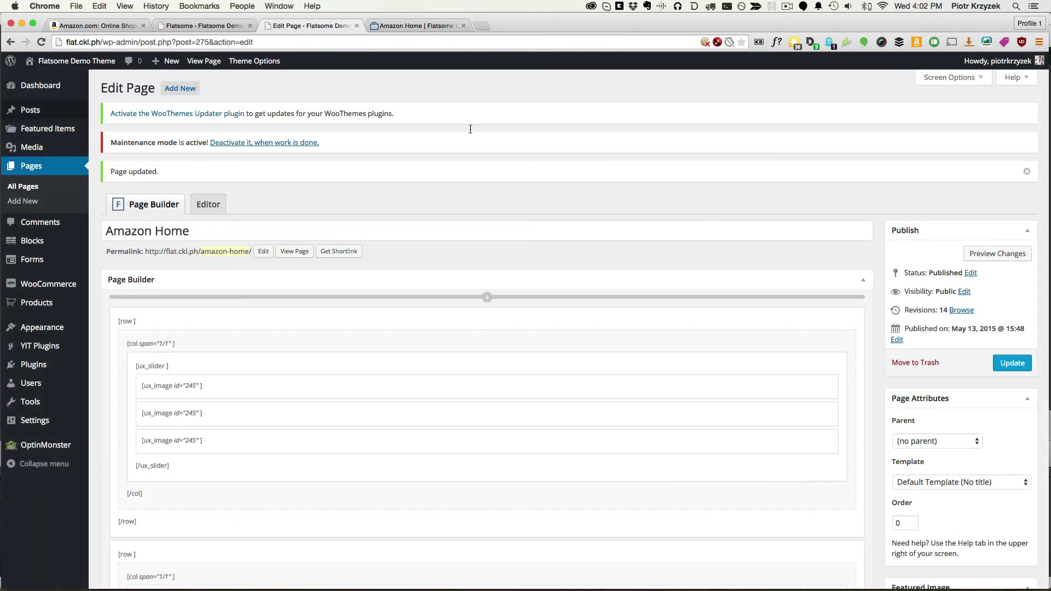
Step: Apply the 'Right sidebar - No title' template to Amazon Home, update the page, and return to the live site
scroll(823, 277, down, 5)
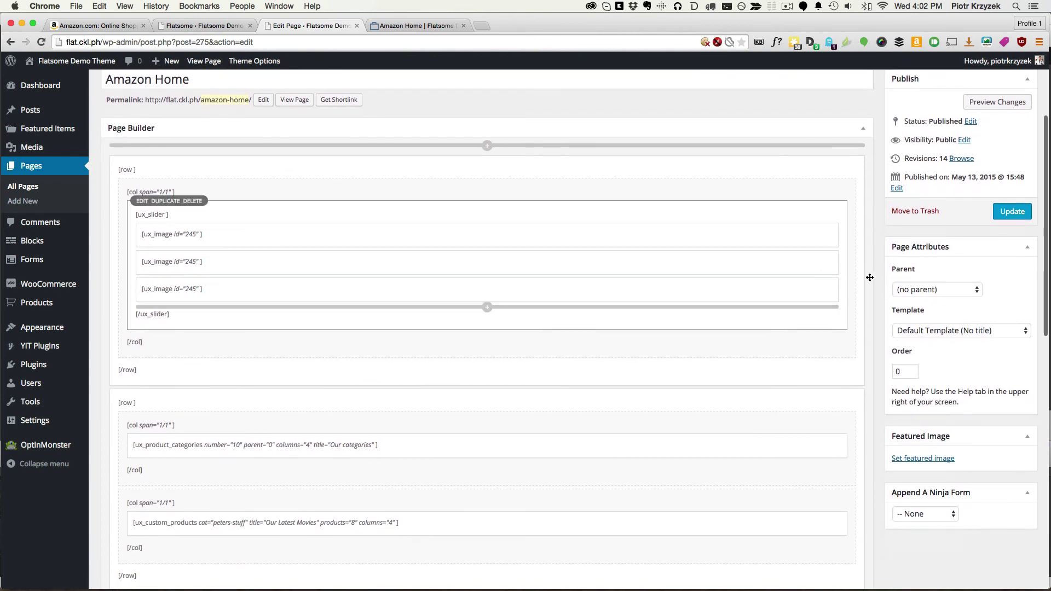
click(933, 330)
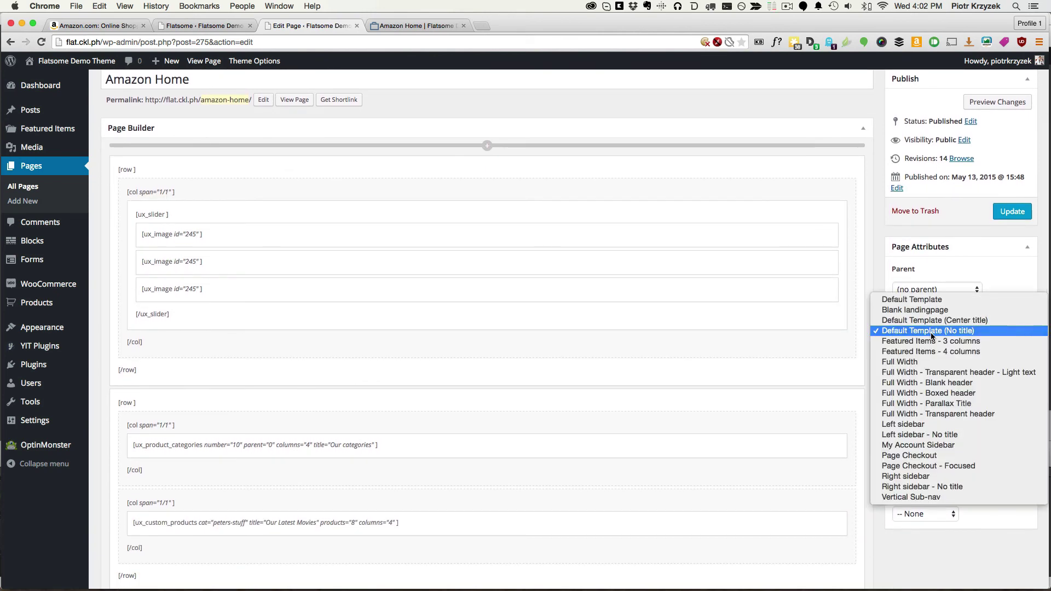
click(915, 487)
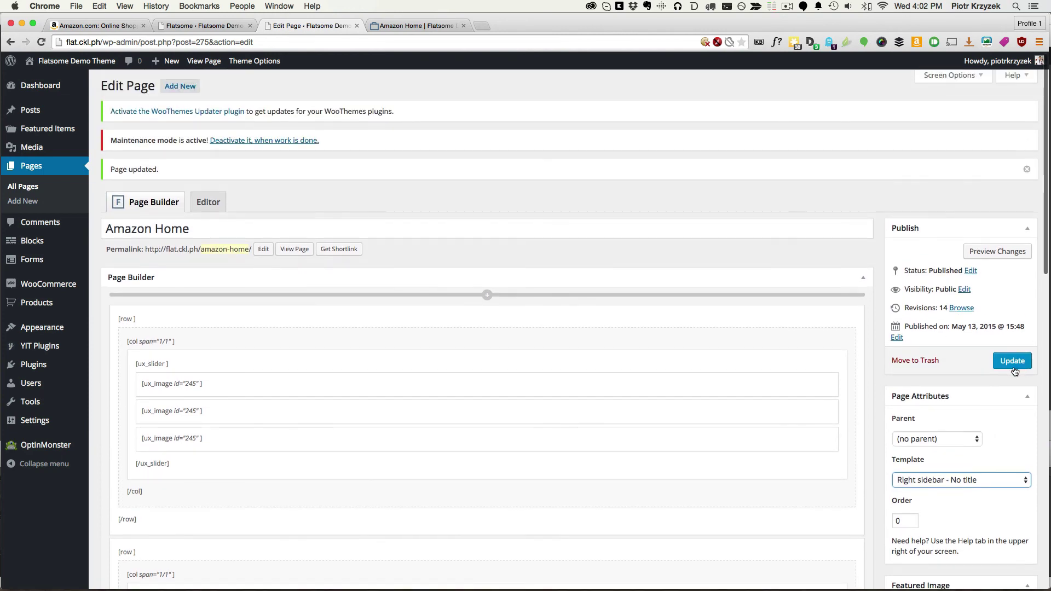
click(1012, 364)
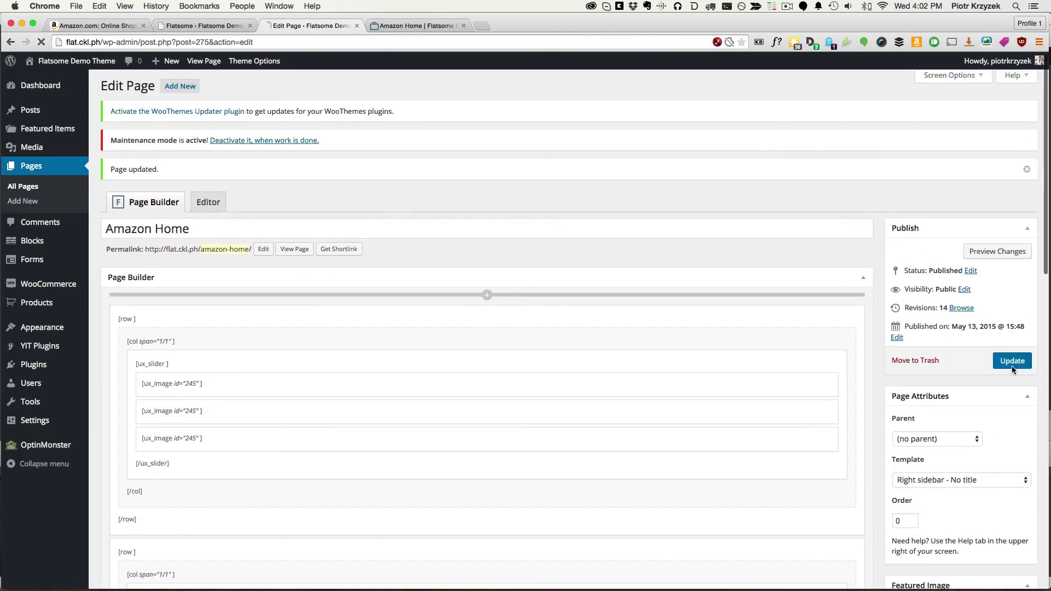
click(433, 26)
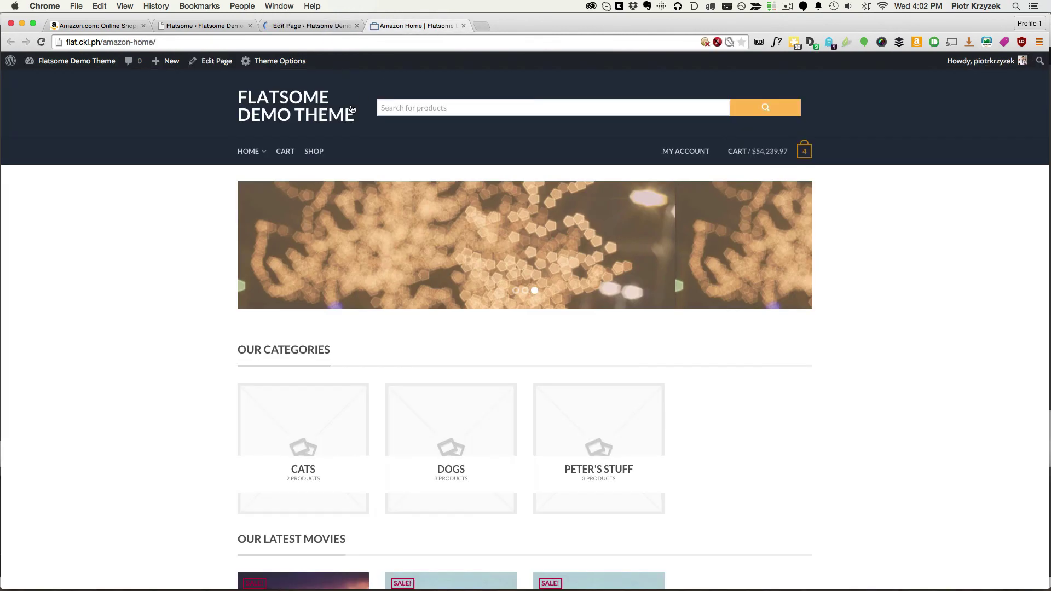
Step: Reload Amazon Home and inspect the new right sidebar of search, recent posts and archives widgets
key(super+r)
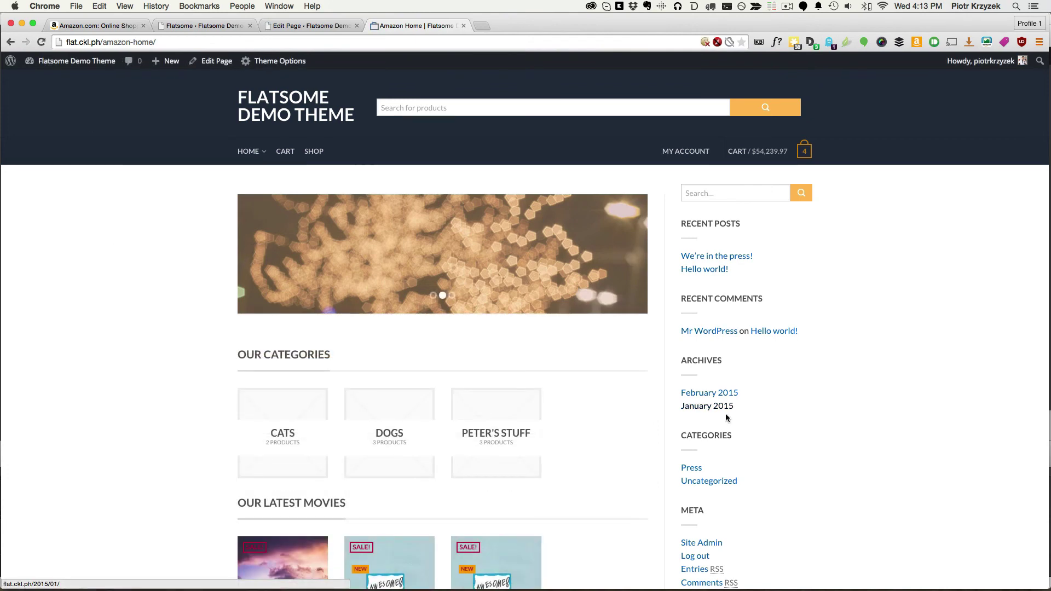
scroll(701, 351, down, 3)
scroll(376, 150, up, 2)
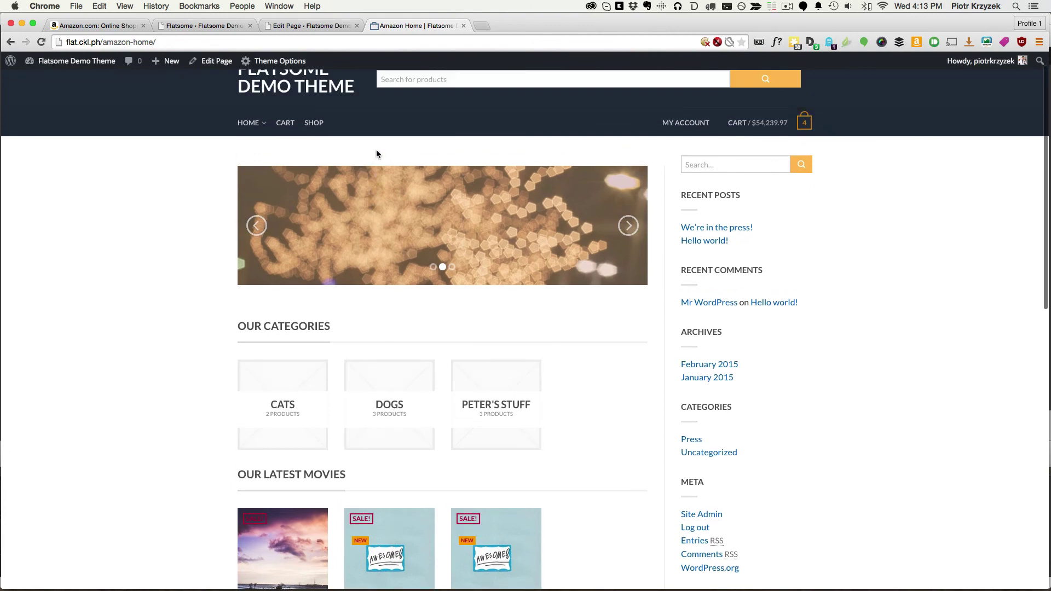
scroll(430, 214, up, 1)
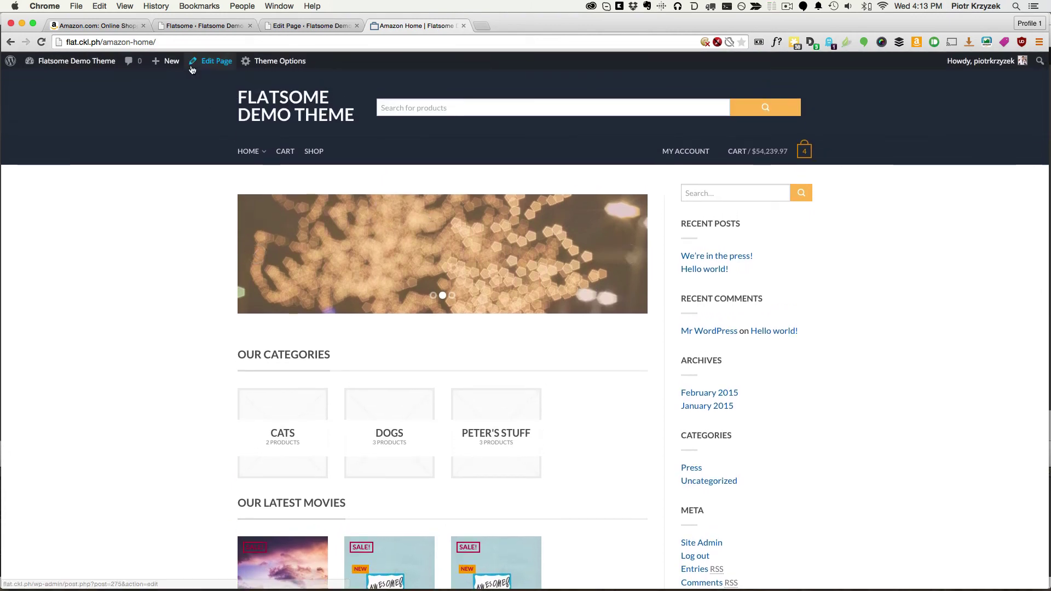
mouse_move(249, 151)
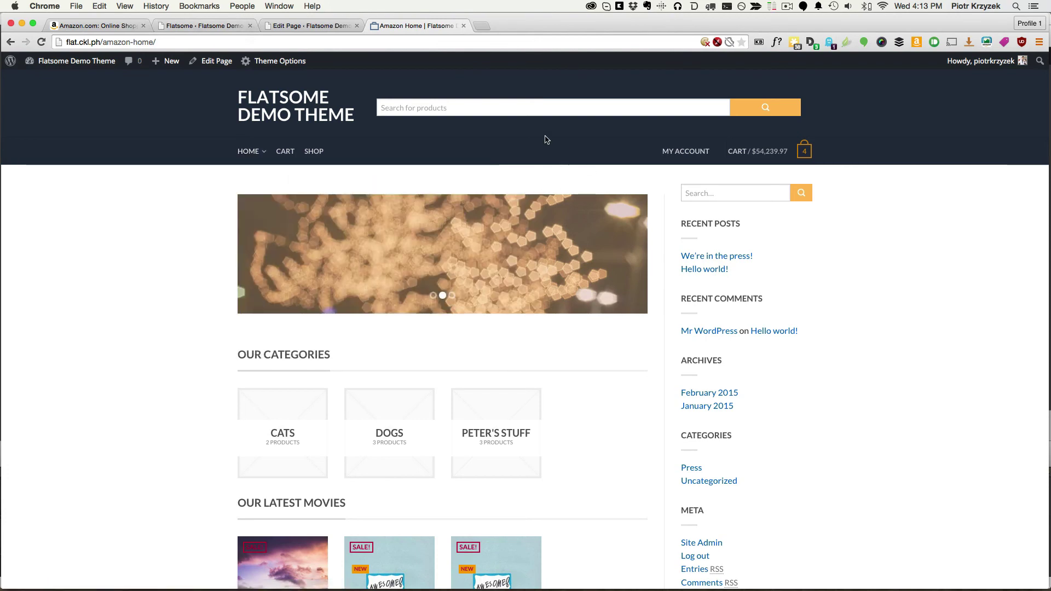
click(180, 25)
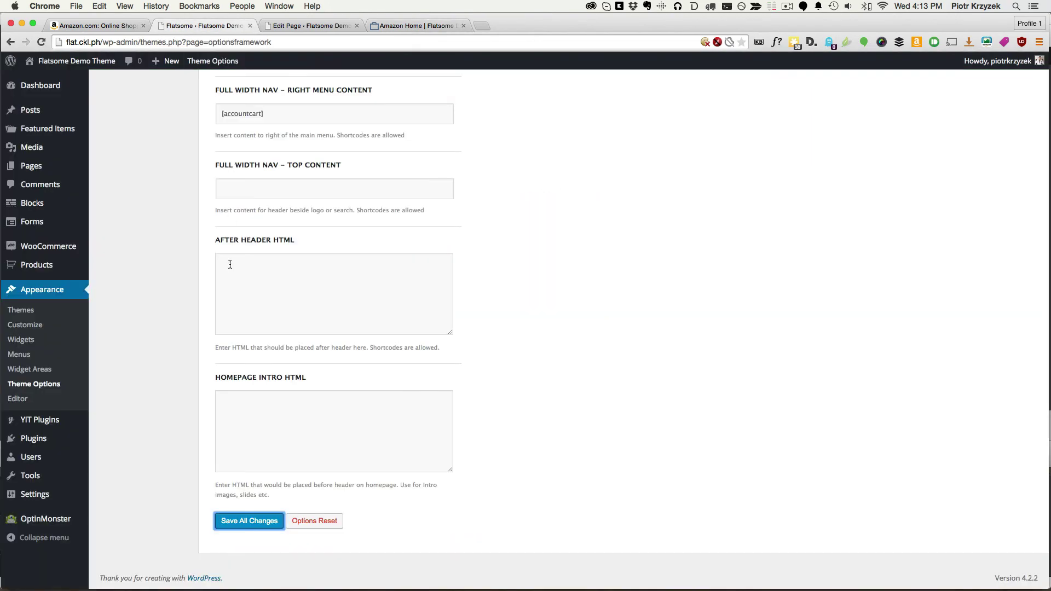
click(258, 400)
drag(215, 377, 295, 378)
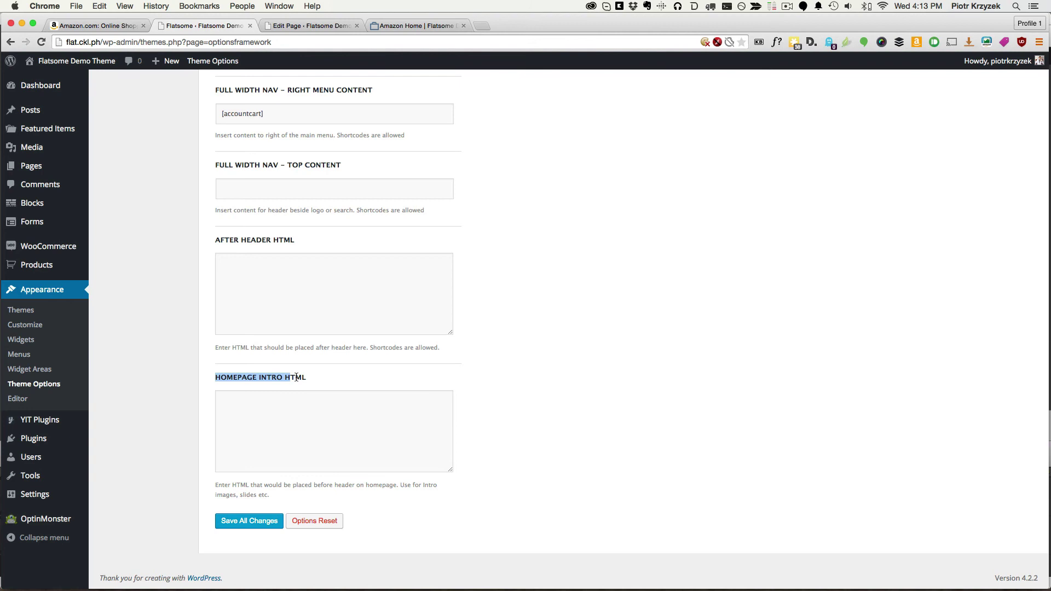
click(315, 410)
click(278, 377)
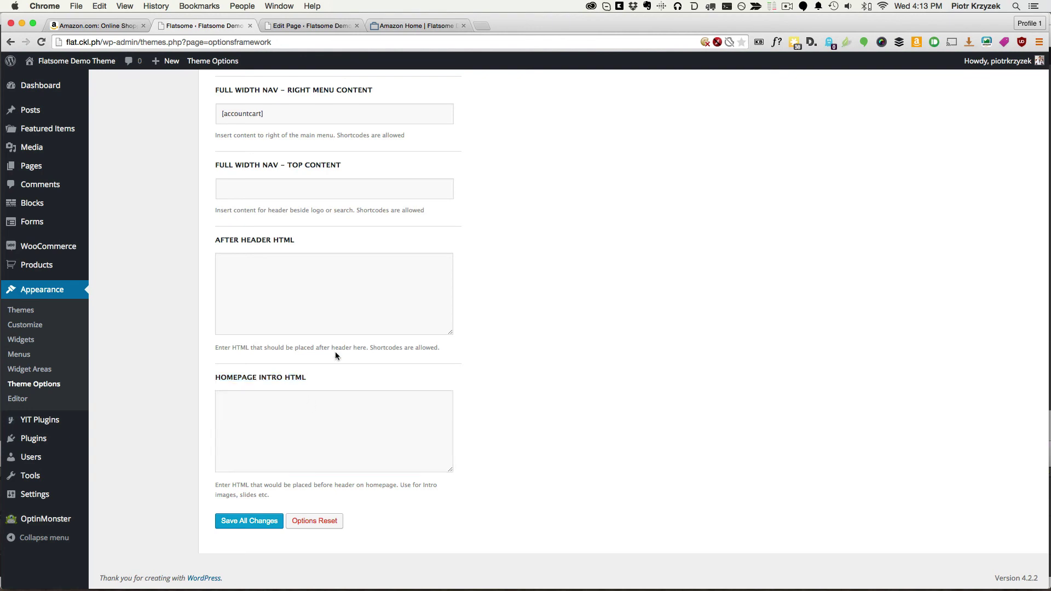
click(418, 25)
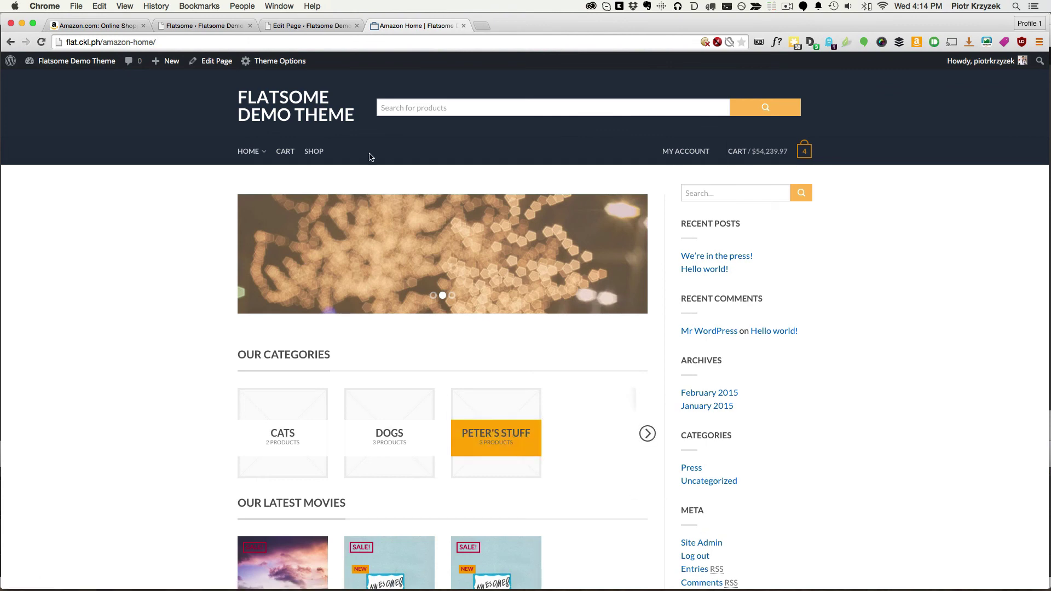
Step: Scroll past the Amazon Home product lists, then compare with the Amazon.com Kindle Store recommendations
scroll(165, 284, down, 10)
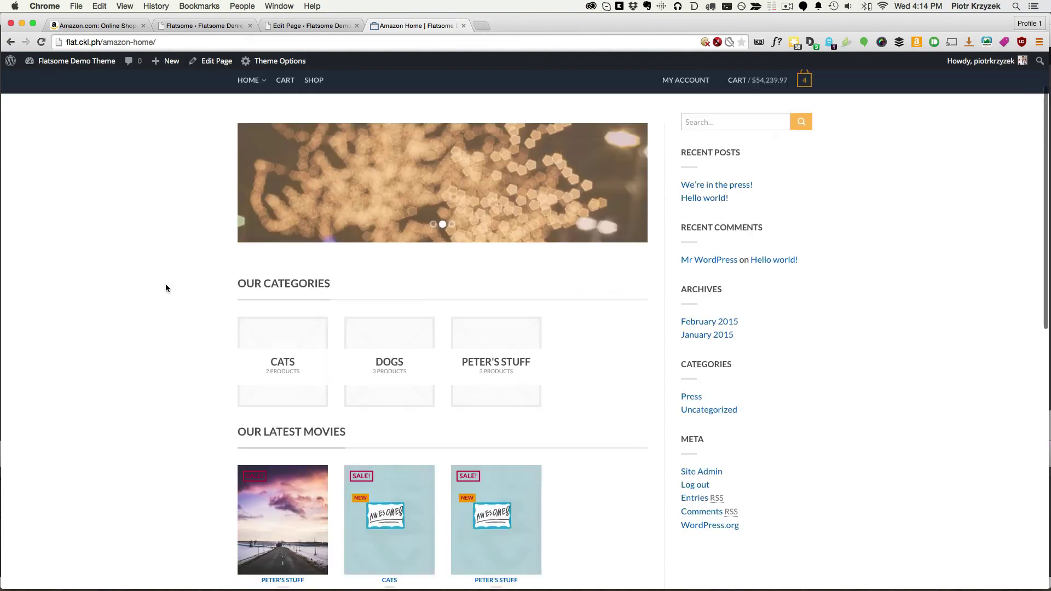
click(96, 26)
scroll(156, 335, down, 15)
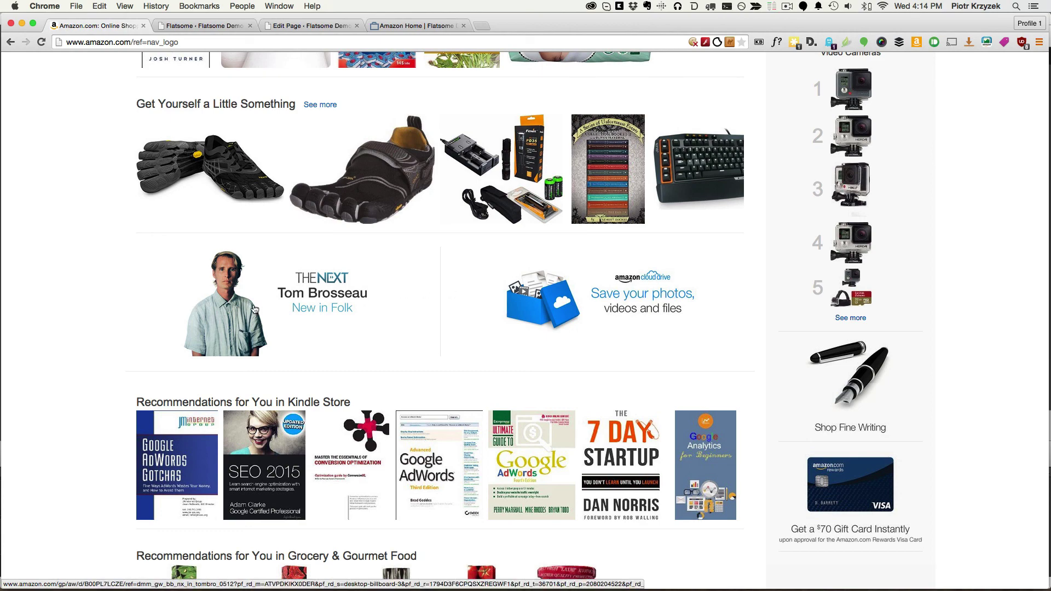
Step: Scroll down the Amazon.com homepage and back up to the Cloud Drive banner and movie carousel
scroll(212, 359, down, 3)
scroll(214, 353, down, 3)
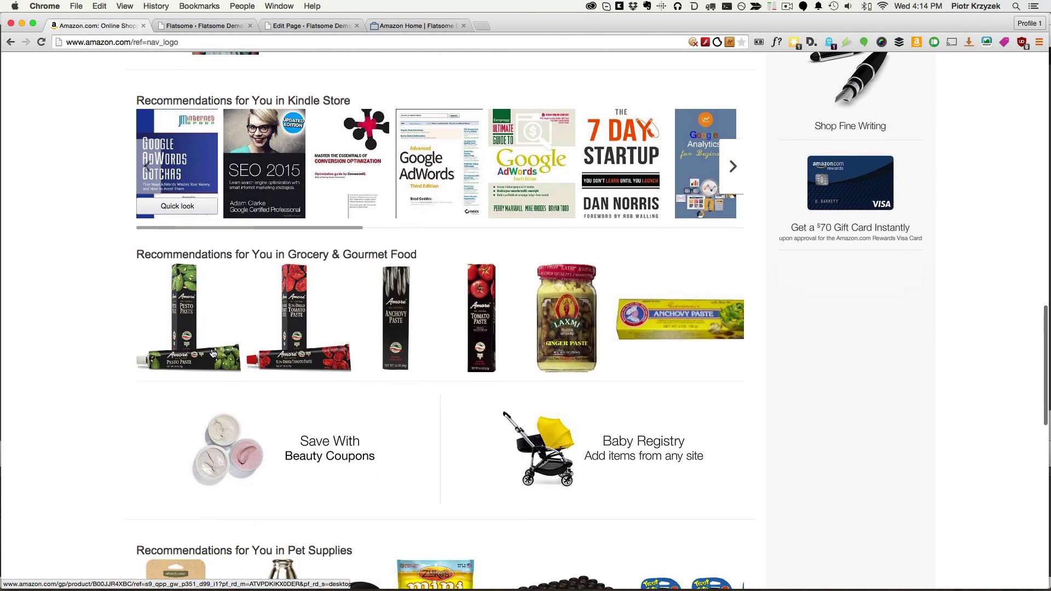
scroll(307, 367, down, 5)
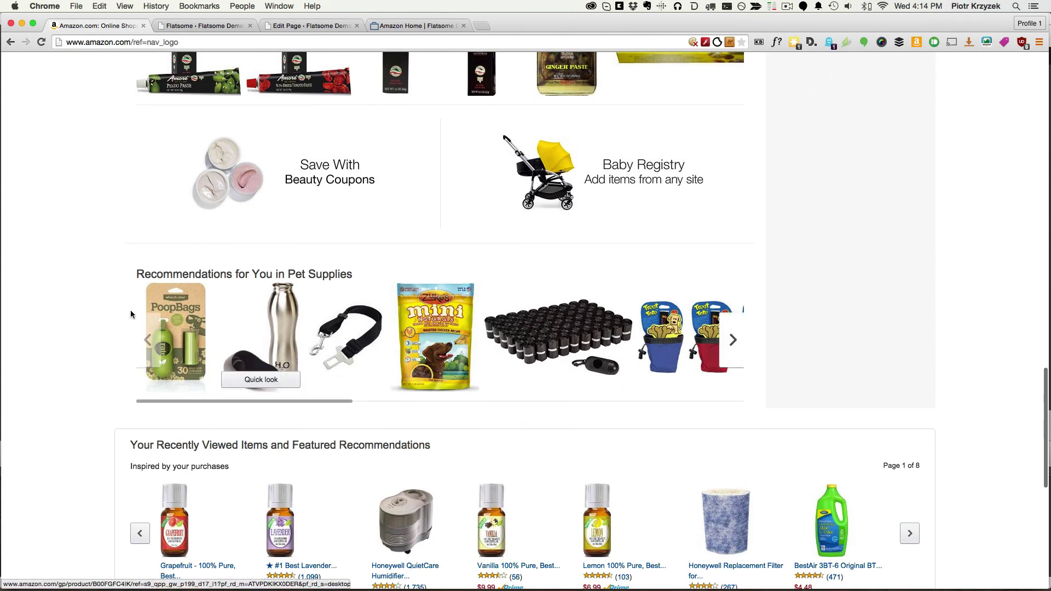
scroll(98, 307, up, 12)
scroll(98, 307, up, 13)
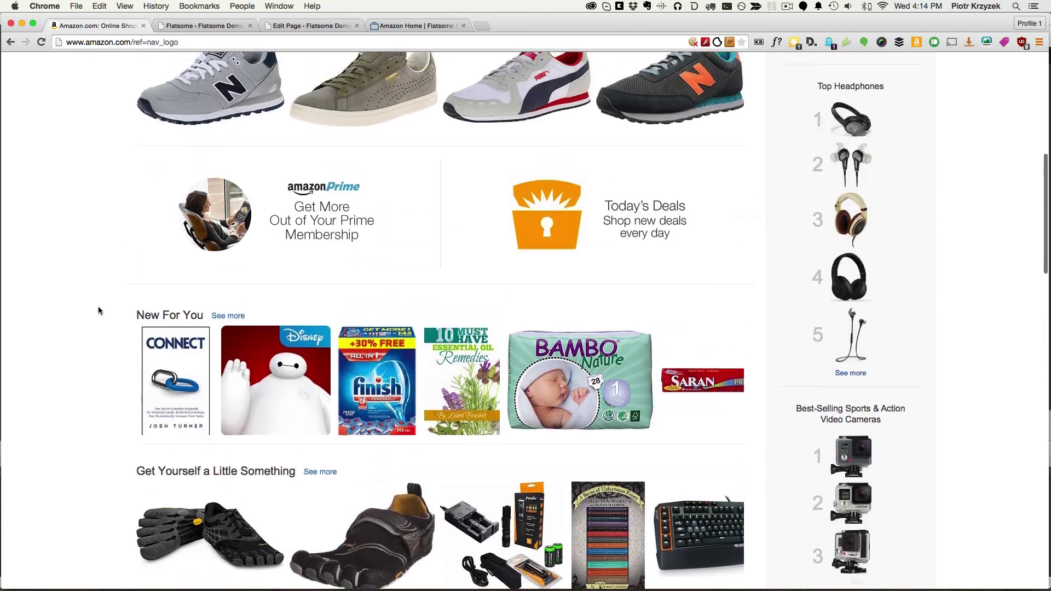
scroll(864, 248, up, 2)
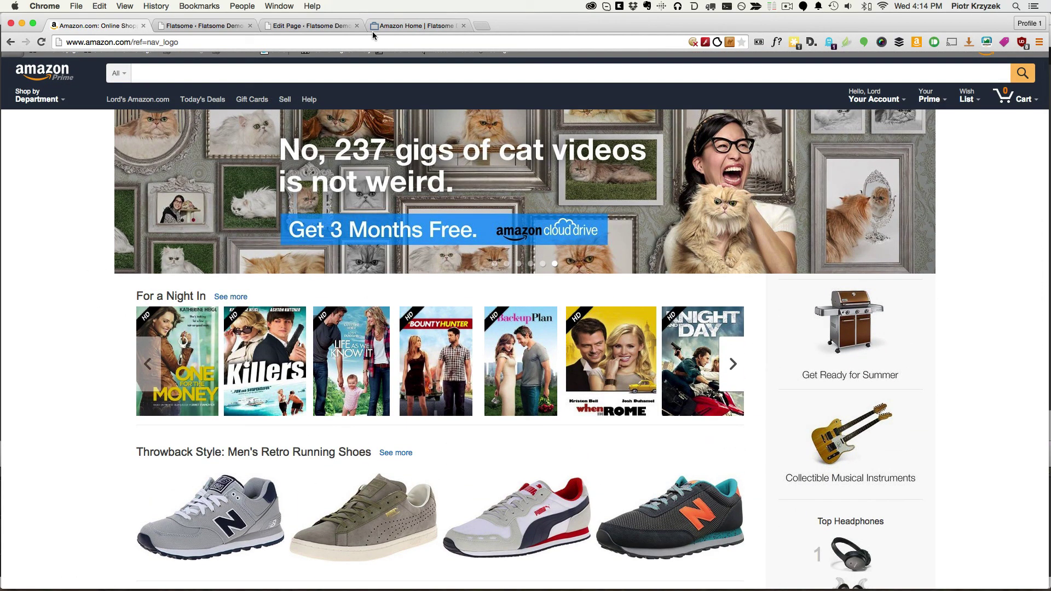
click(425, 26)
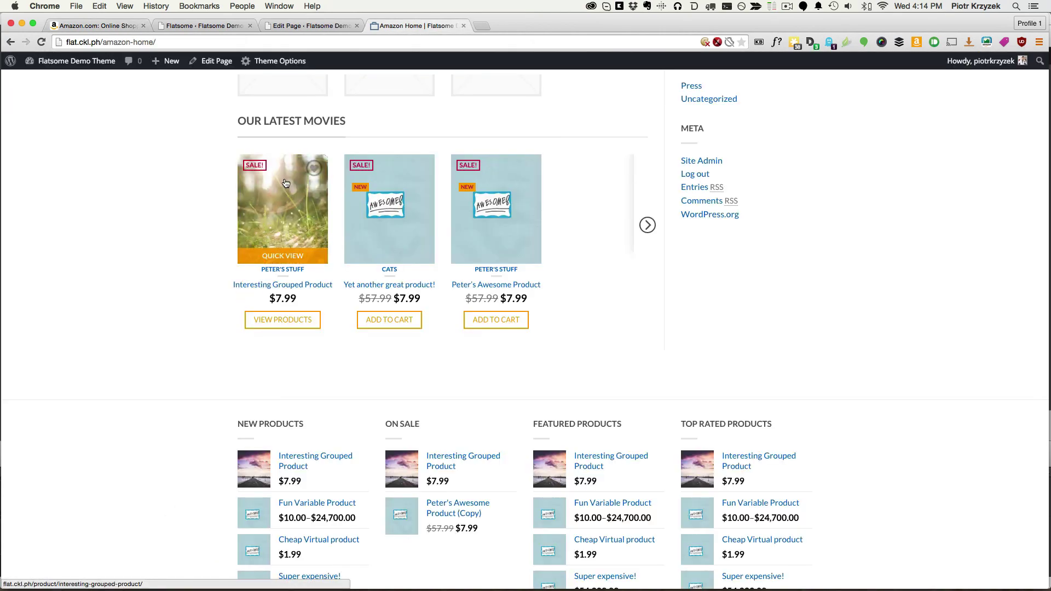
scroll(281, 219, up, 4)
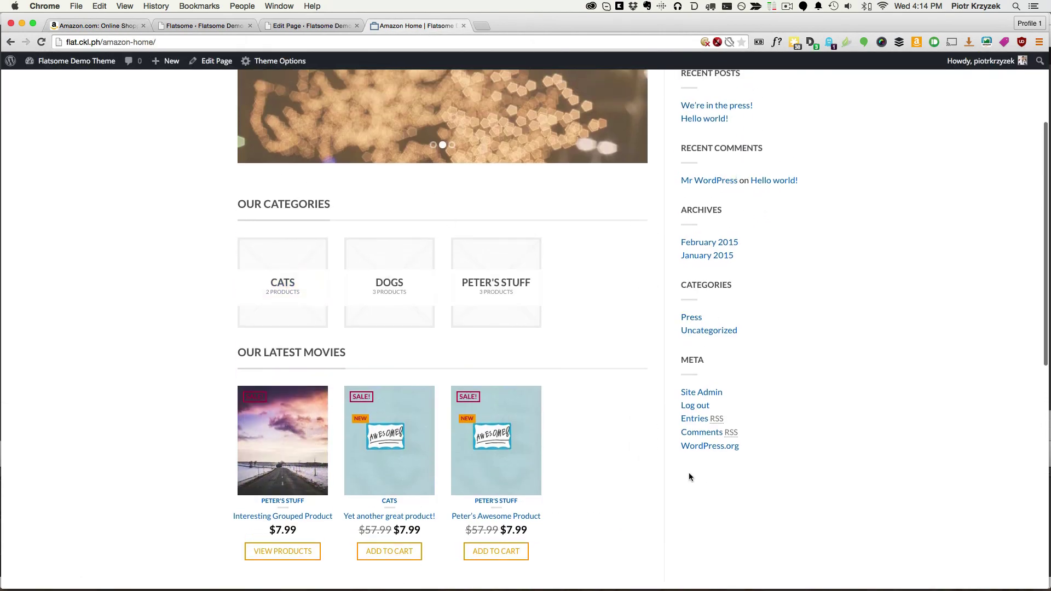
scroll(689, 471, up, 3)
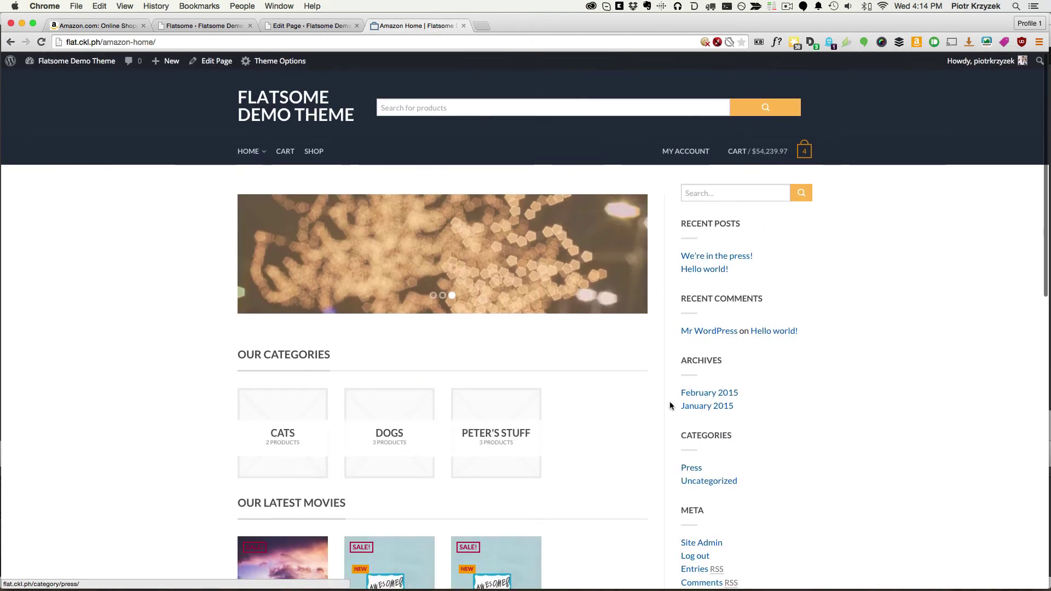